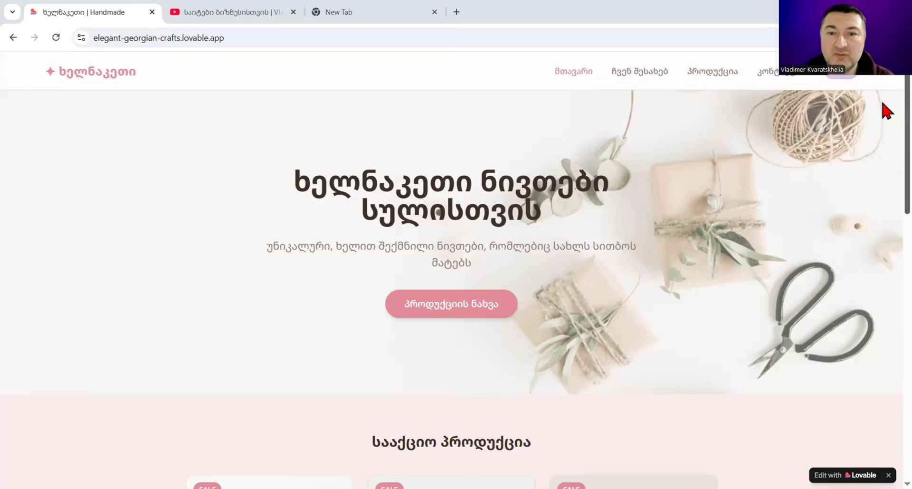
Step: Look through the finished handmade shop's home page and its product listing with filters
scroll(887, 224, "down", 9)
scroll(887, 233, "up", 2)
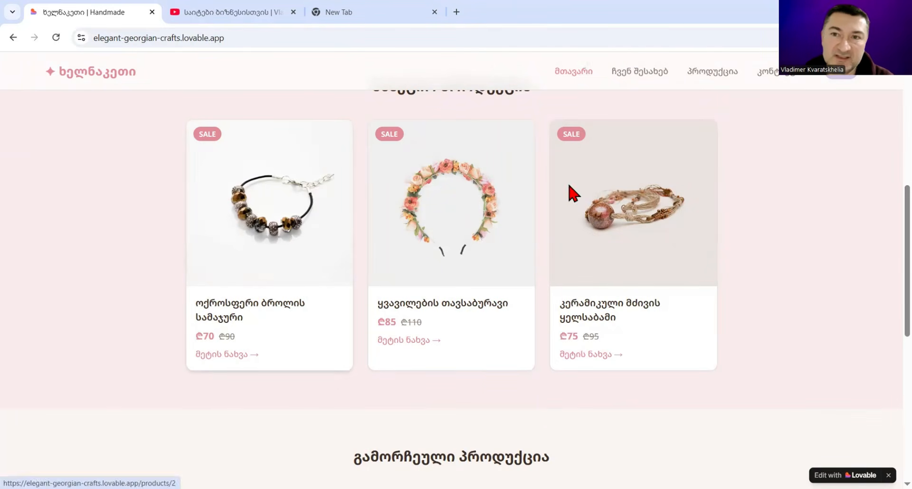
left_click(701, 72)
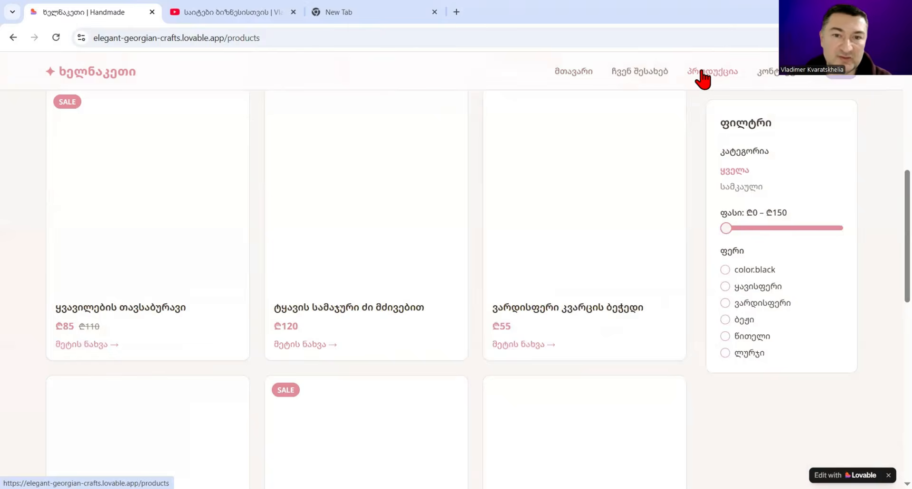
scroll(885, 205, "down", 9)
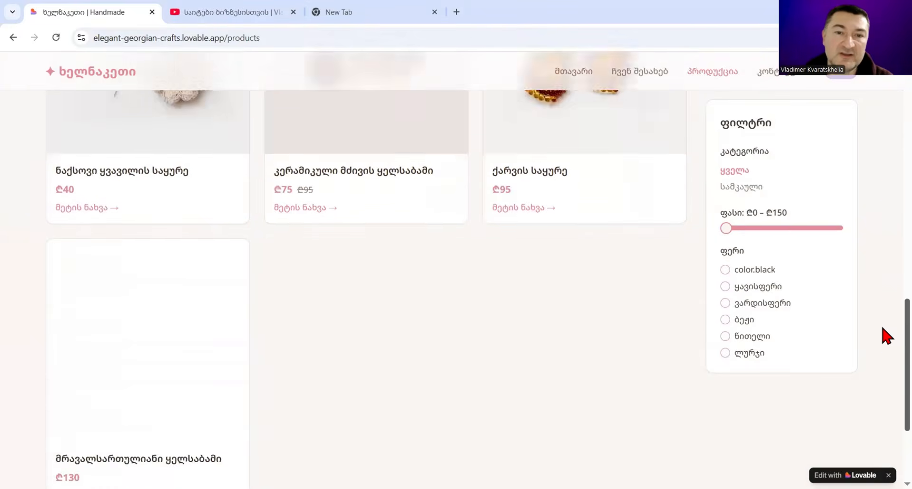
scroll(885, 204, "up", 8)
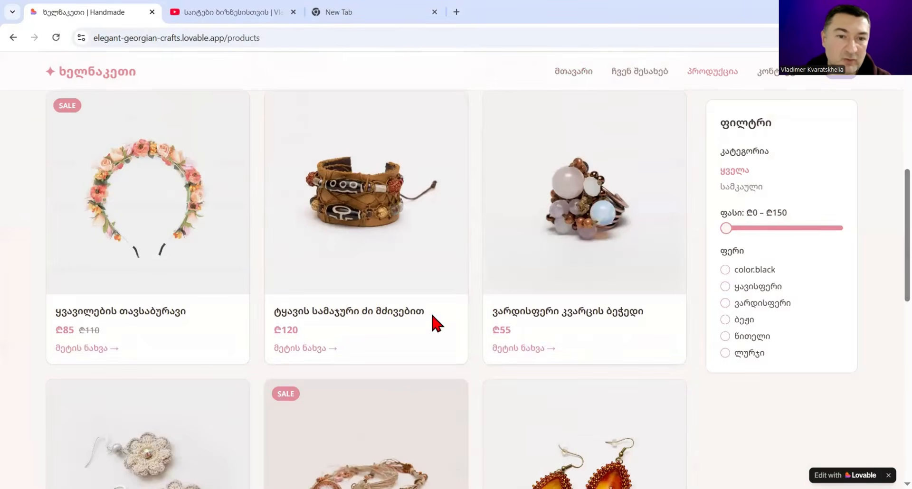
Step: Open the leather bracelet's product page, follow its order link to the contact page and highlight the site's base address
left_click(303, 351)
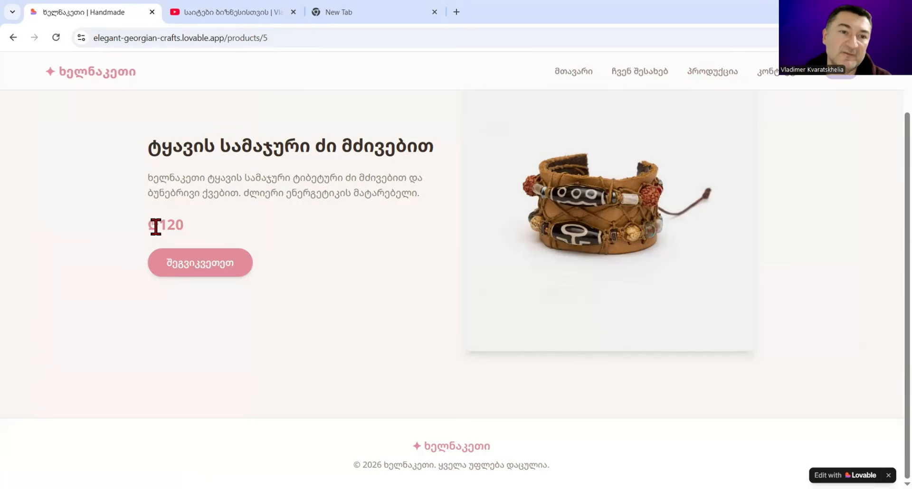
left_click(201, 269)
left_click(201, 270)
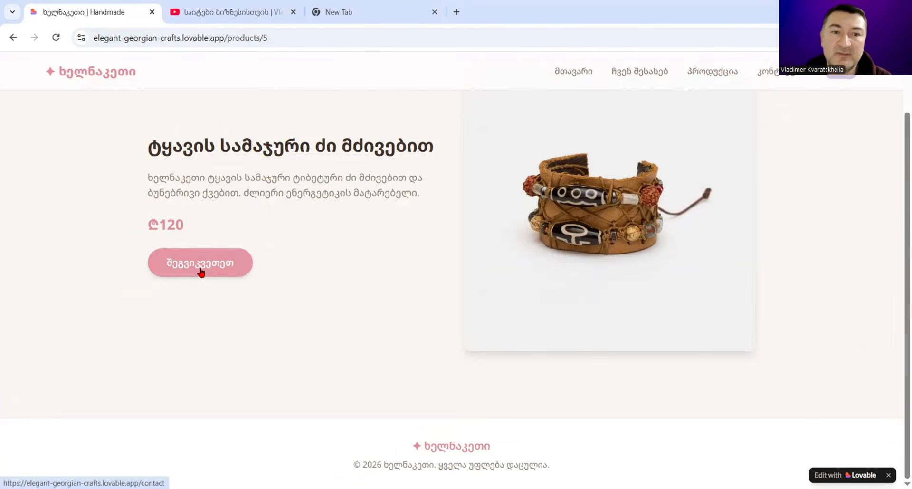
scroll(302, 136, "up", 1)
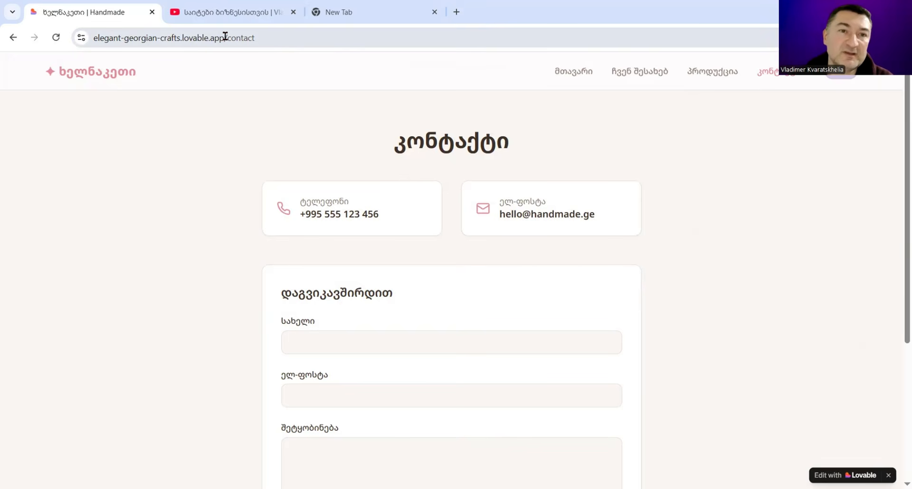
left_click_drag(225, 37, 57, 37)
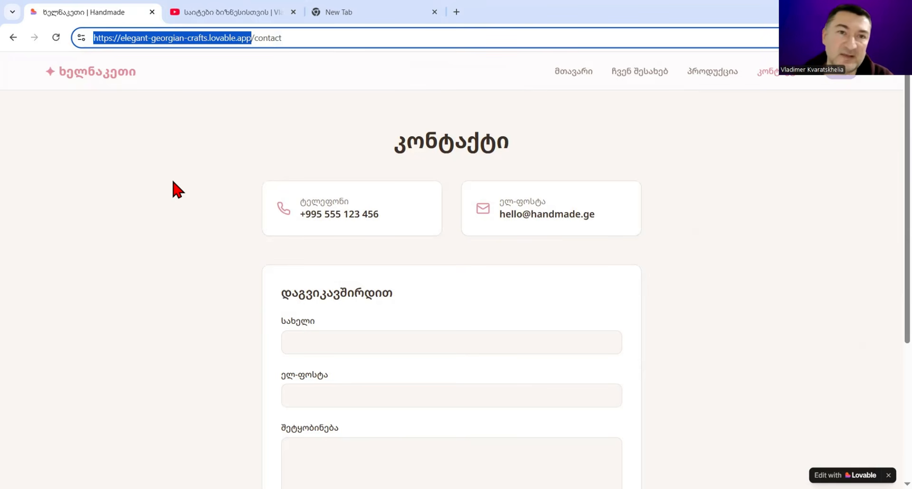
Step: Switch to the YouTube channel and look over its latest videos about AI websites
left_click(233, 9)
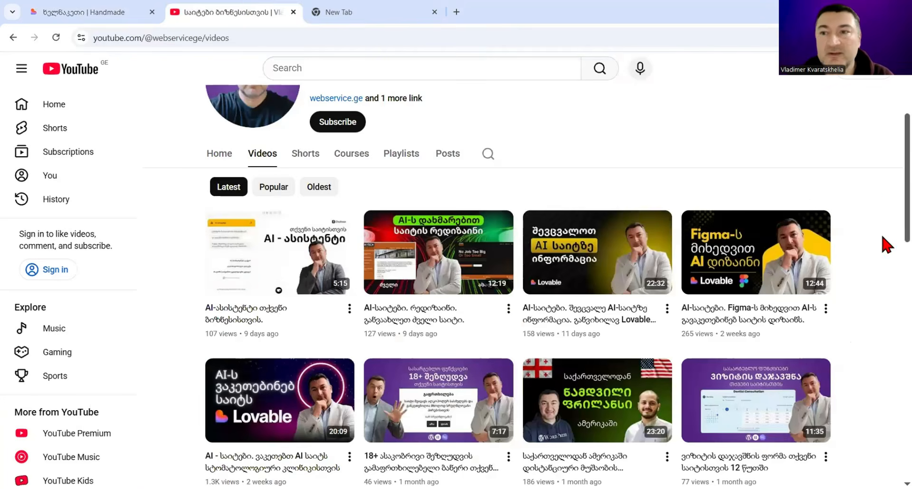
scroll(887, 167, "up", 4)
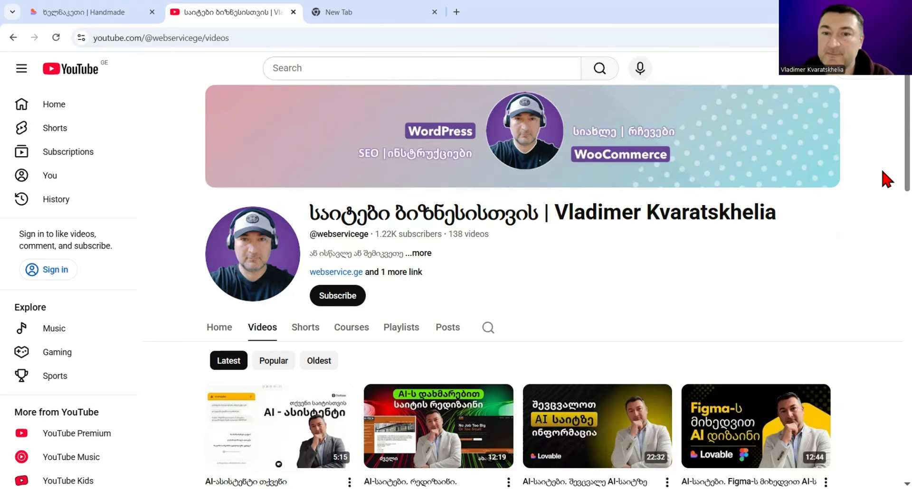
scroll(886, 180, "down", 4)
scroll(886, 245, "down", 1)
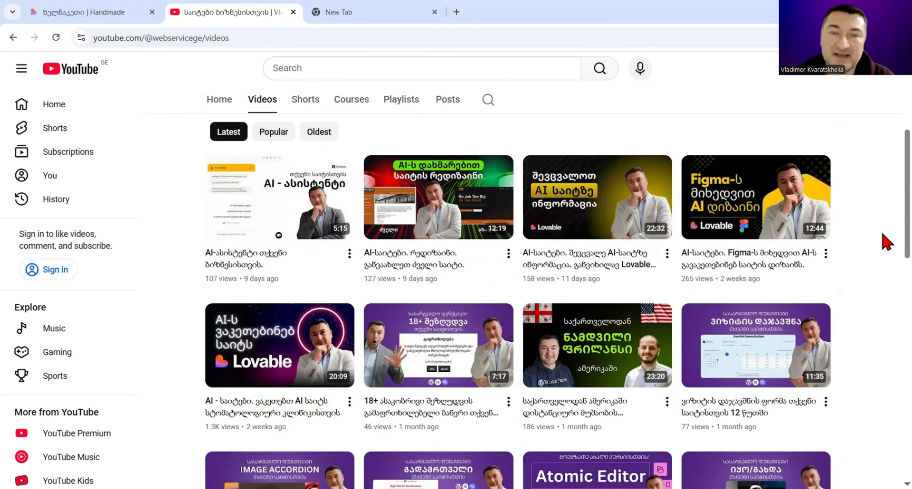
scroll(887, 242, "up", 2)
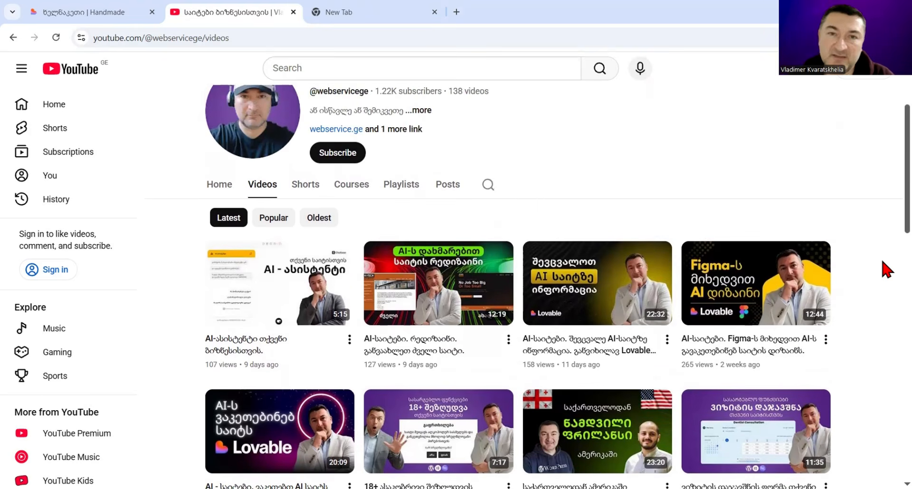
scroll(883, 234, "down", 3)
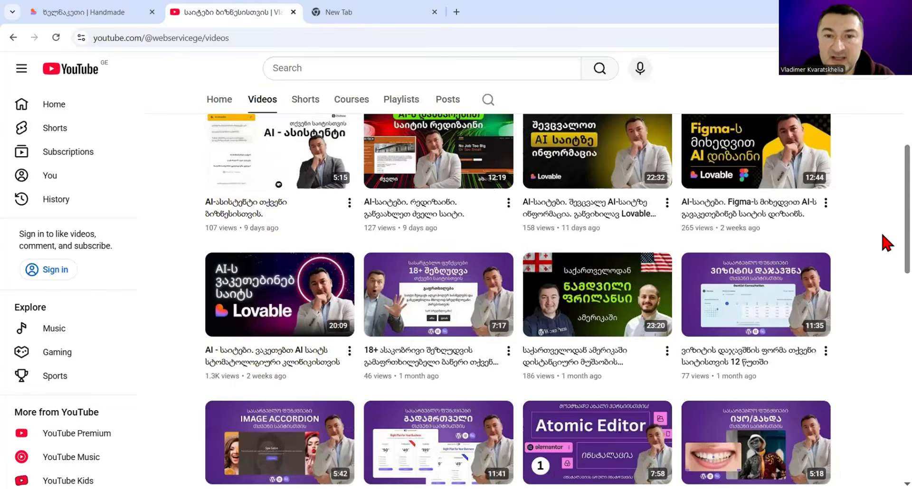
scroll(887, 240, "up", 4)
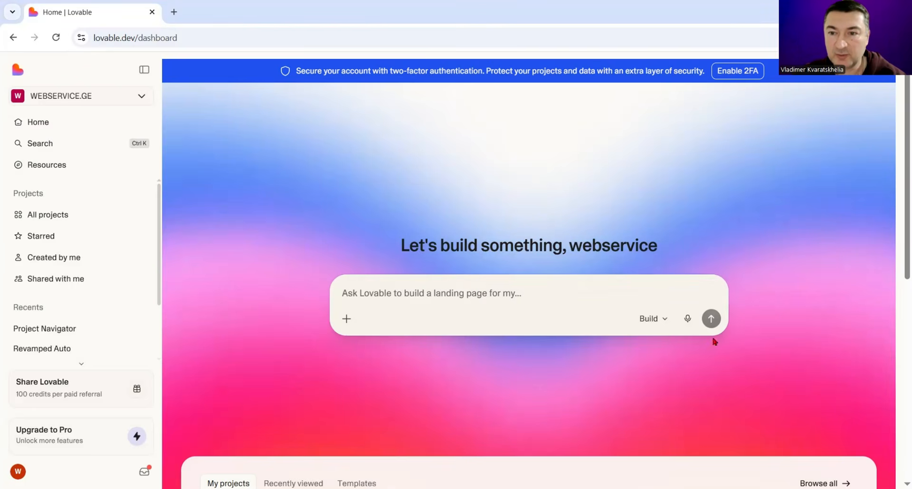
Step: Set Lovable to Plan mode and submit the prepared Georgian brief for a Georgian/English handmade products site with pastel colours and Noto Sans Georgian
left_click(665, 320)
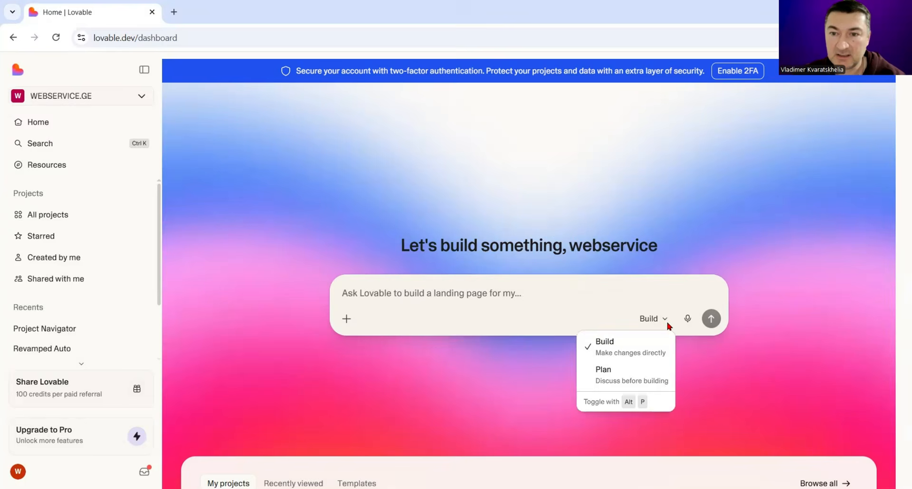
left_click(631, 375)
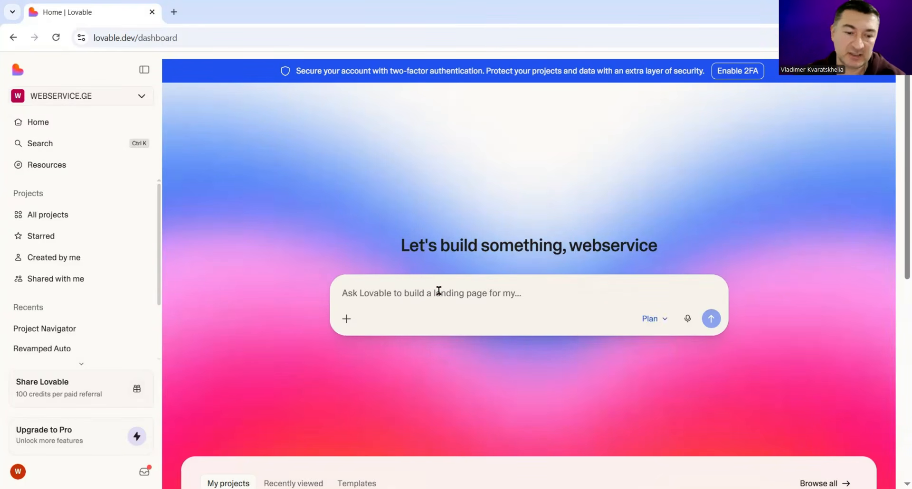
key("ctrl+v")
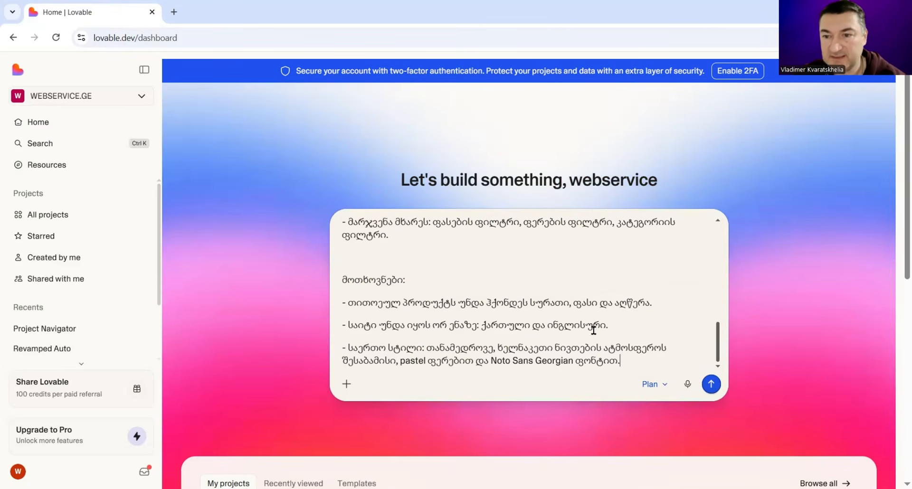
left_click(711, 385)
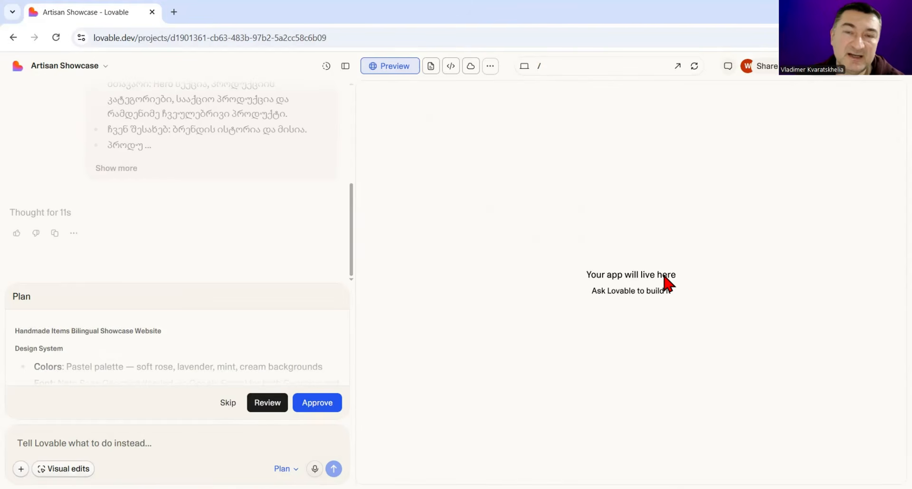
Step: Review the full website plan from the design system to the product data, and approve it for building
left_click(262, 407)
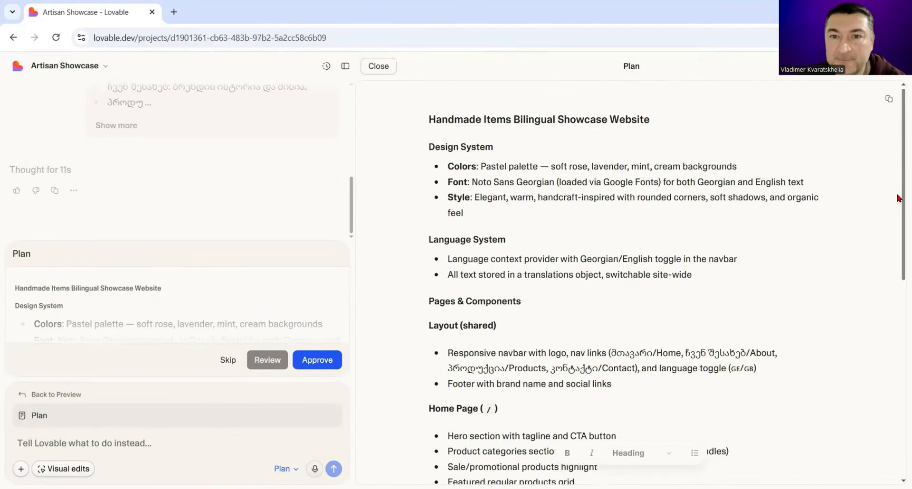
mouse_move(897, 195)
left_mouse_down()
mouse_move(898, 217)
mouse_move(898, 179)
left_mouse_up()
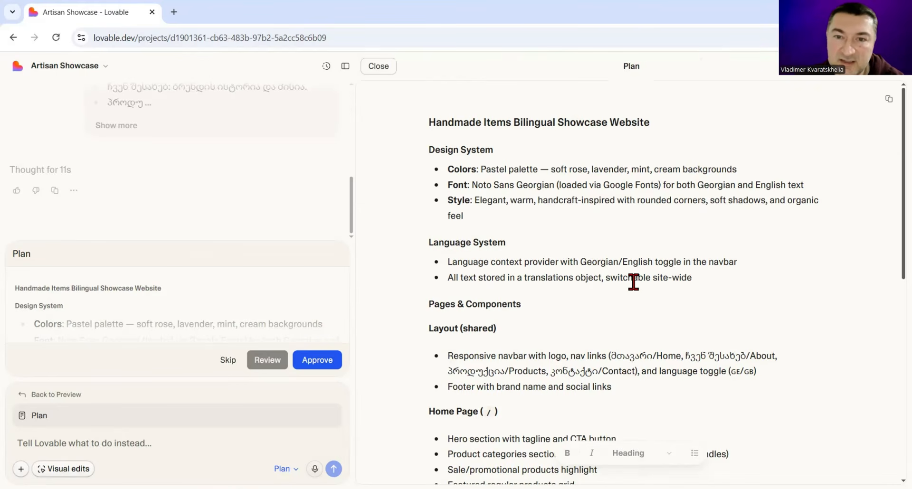
scroll(633, 282, "down", 1)
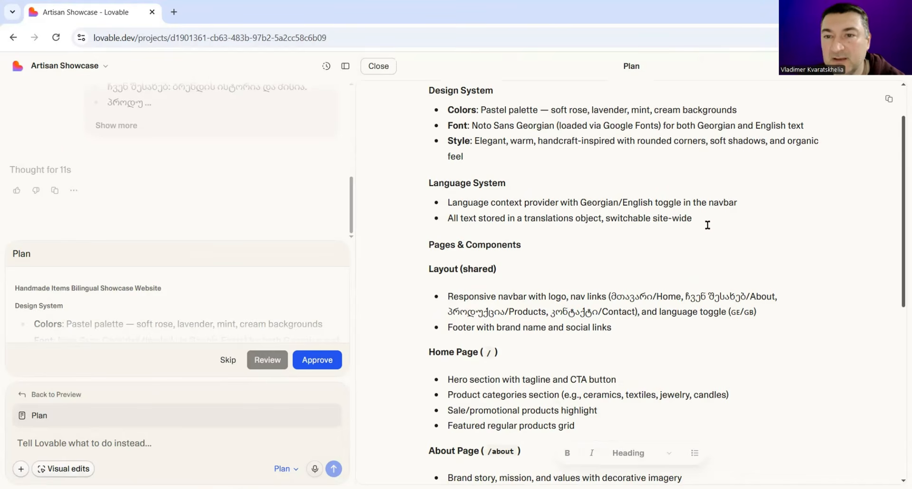
scroll(718, 255, "down", 1)
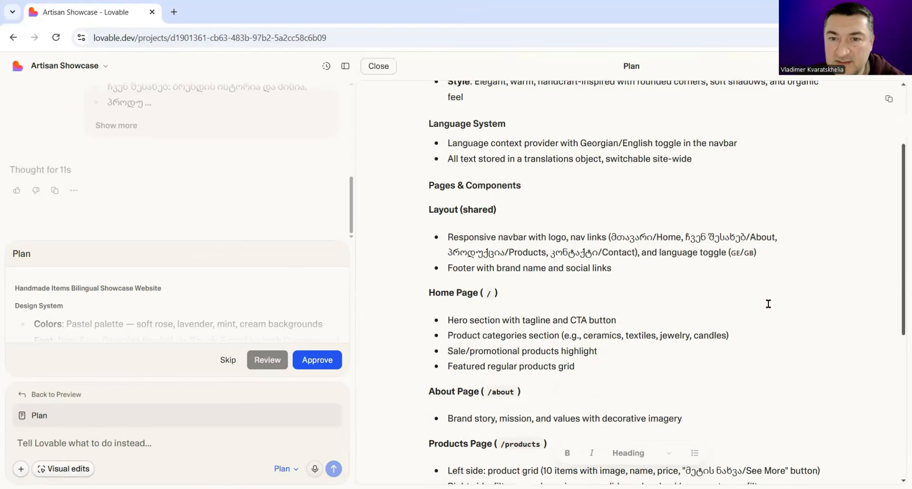
scroll(768, 304, "down", 2)
scroll(768, 304, "down", 3)
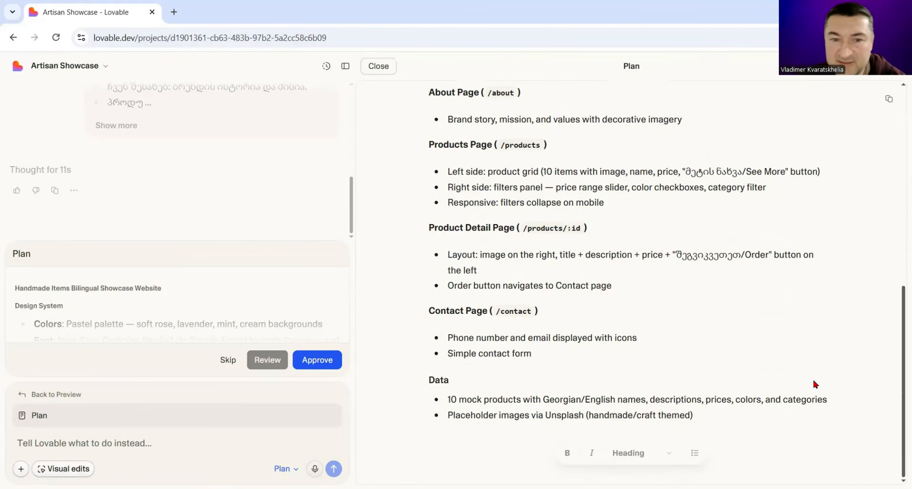
left_click(321, 366)
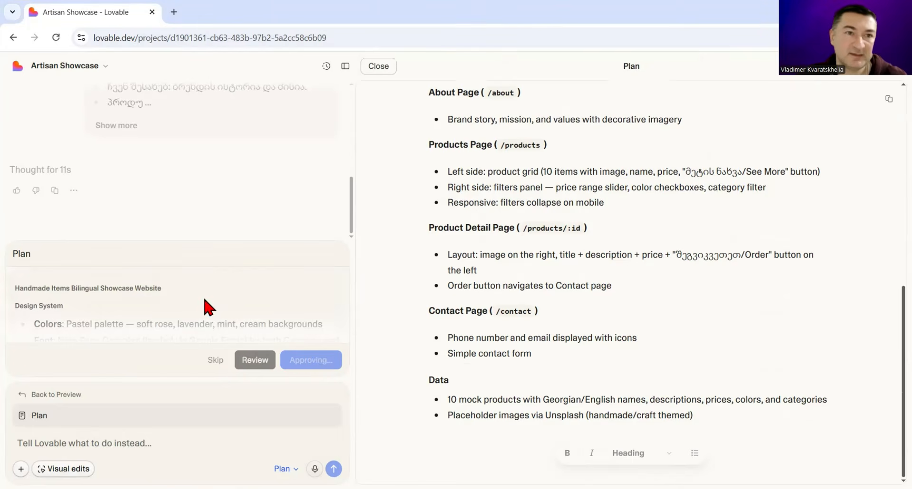
Step: Hide the project chat during the build, restore it and read the build summary
left_click(345, 67)
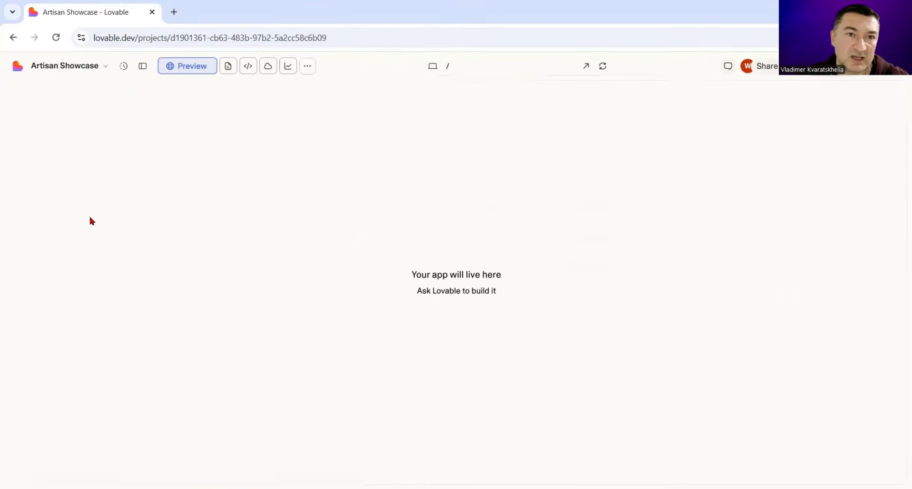
left_click(143, 65)
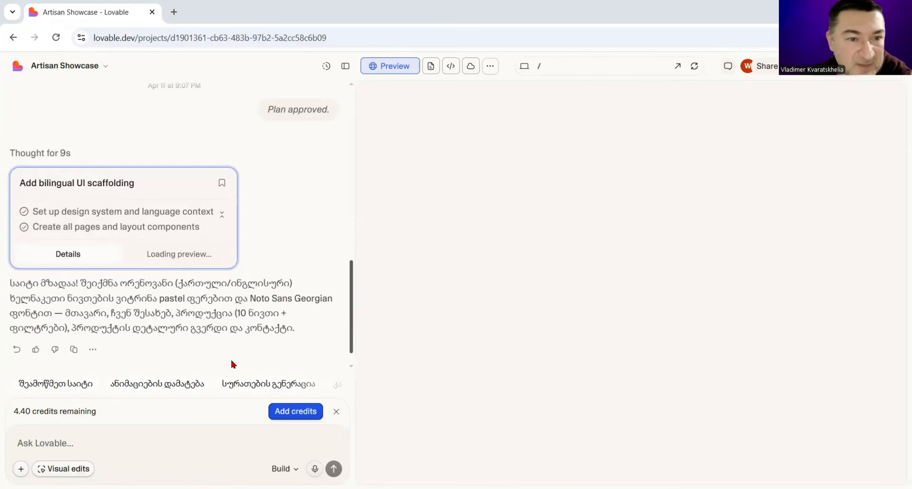
scroll(265, 326, "down", 1)
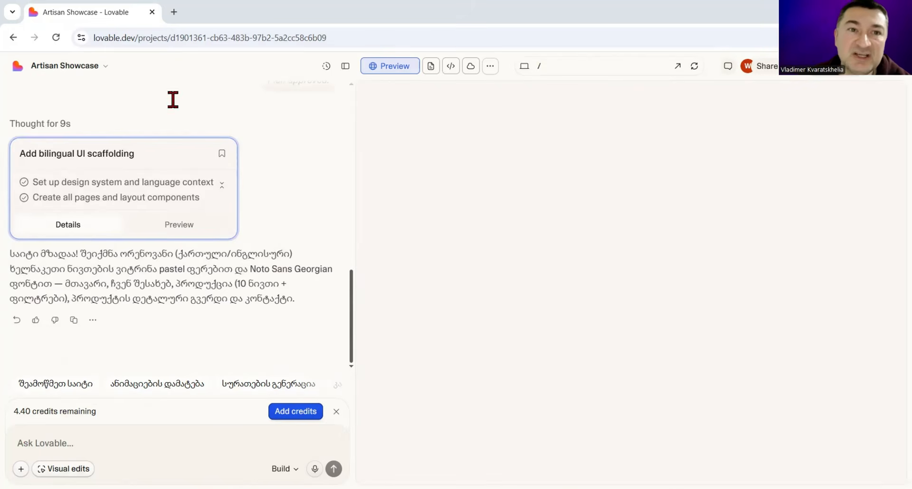
left_click(174, 12)
type("youtueb")
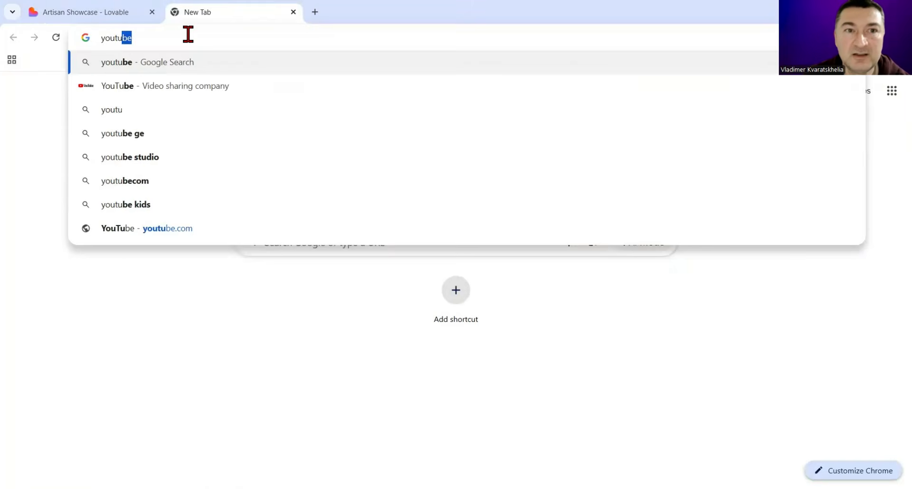
key("BackSpace")
key("BackSpace")
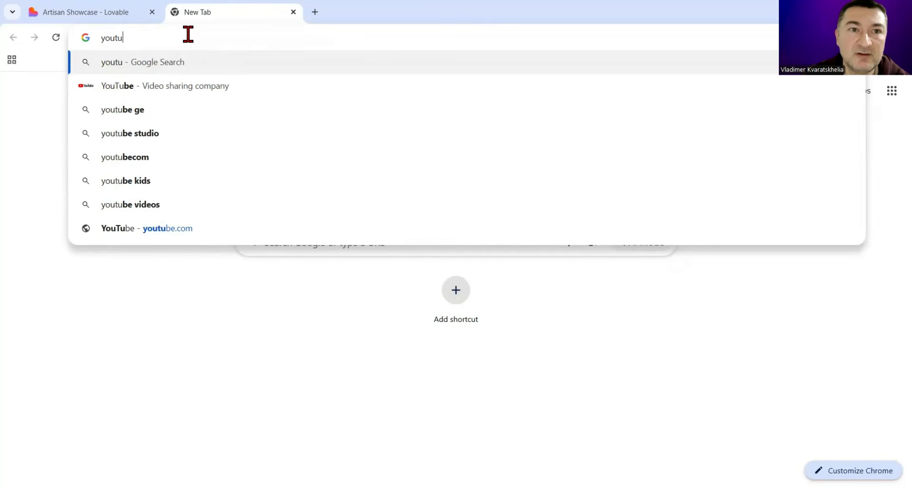
type("be.com/")
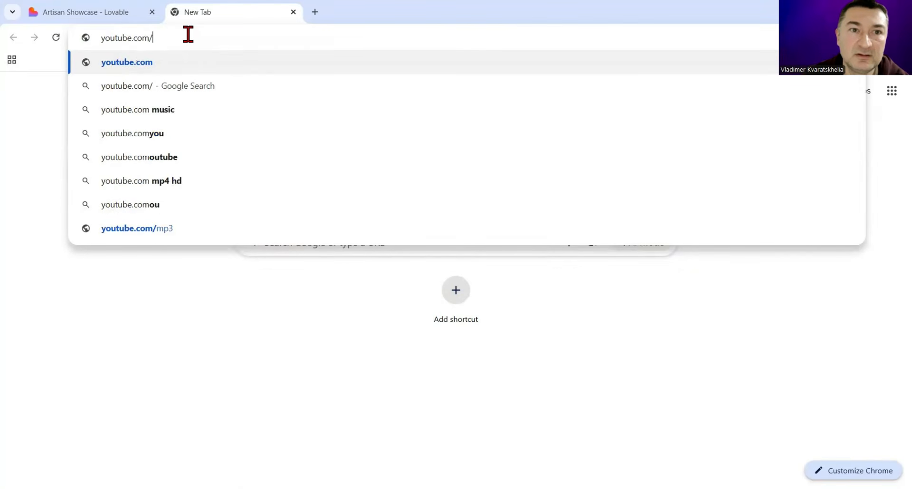
type("webse")
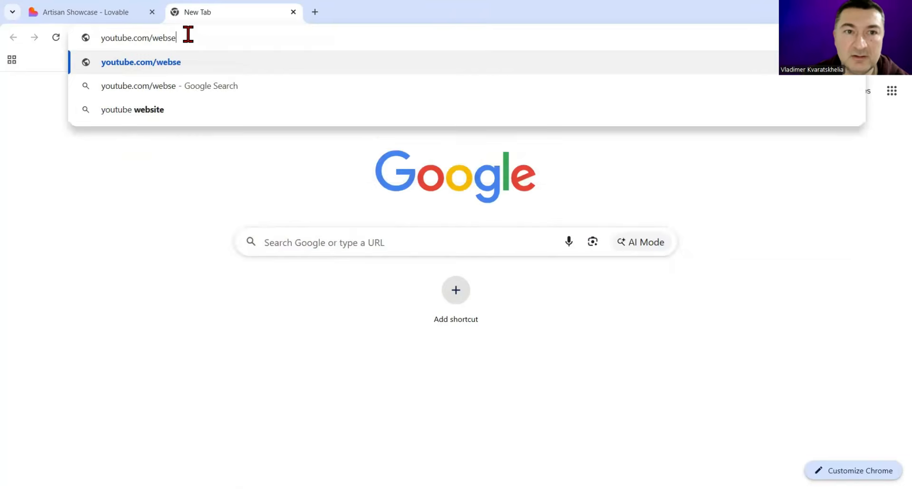
key("BackSpace")
key("BackSpace")
key("BackSpace")
key("BackSpace")
key("BackSpace")
type("@web")
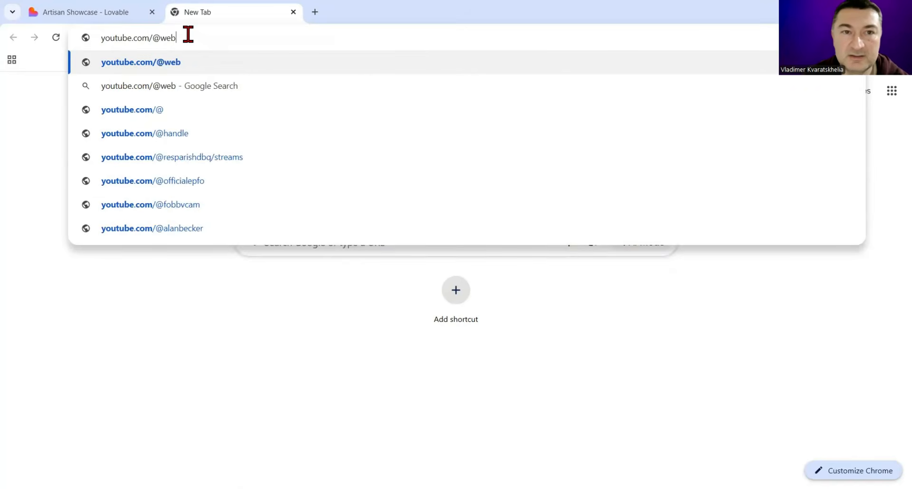
type("service.ge")
key("BackSpace")
key("BackSpace")
key("BackSpace")
type("ge")
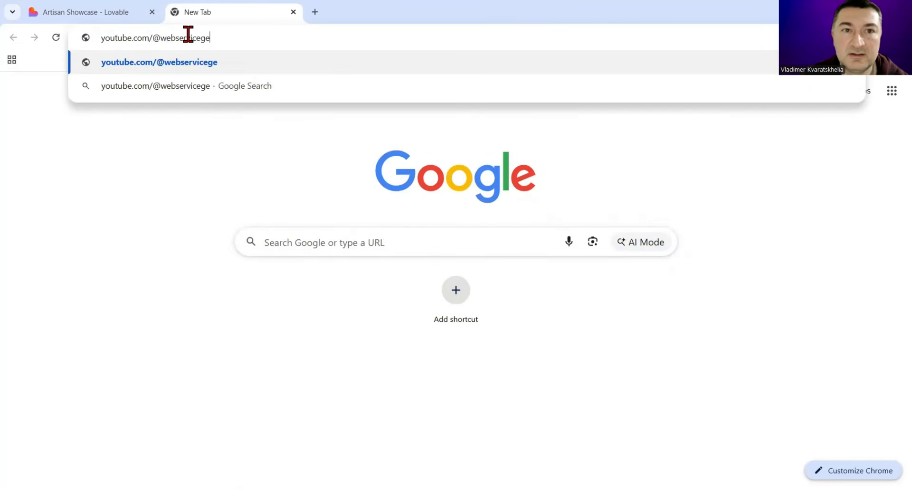
key("Return")
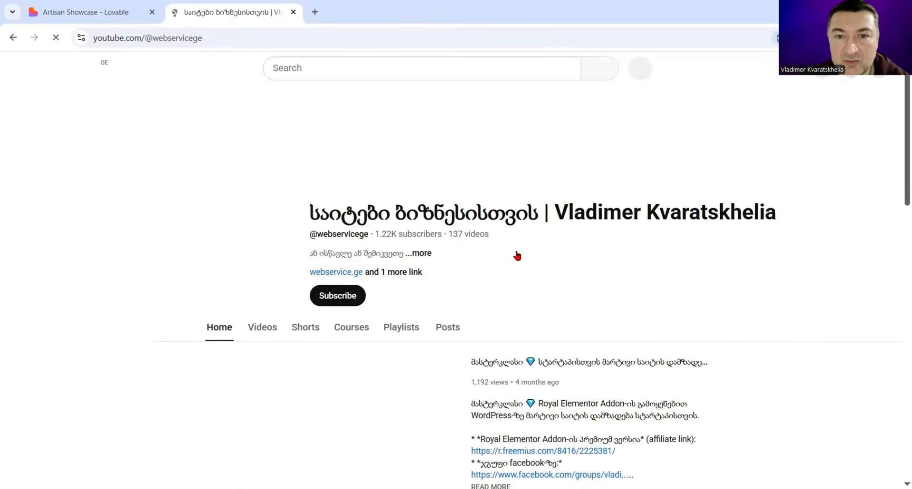
left_click(410, 329)
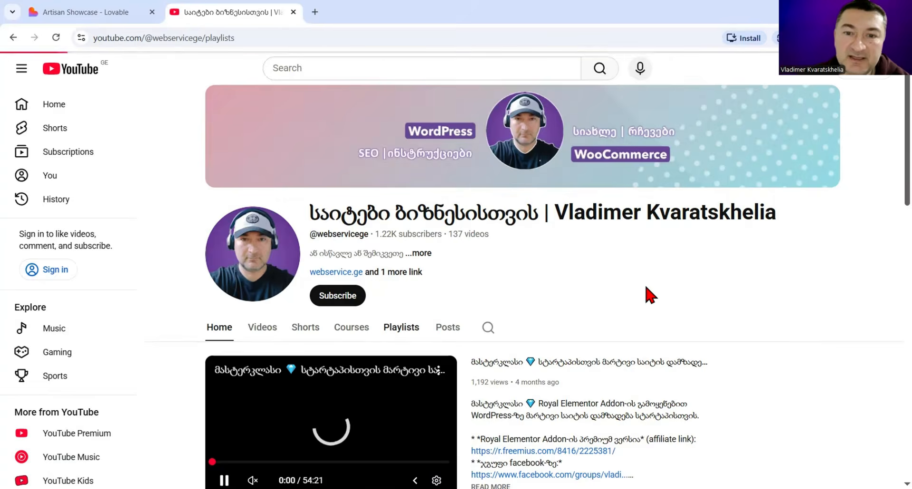
Step: Open the full "AI საიტები თქვენი ბიზნესისთვის" playlist from the channel's playlists
scroll(648, 292, "down", 5)
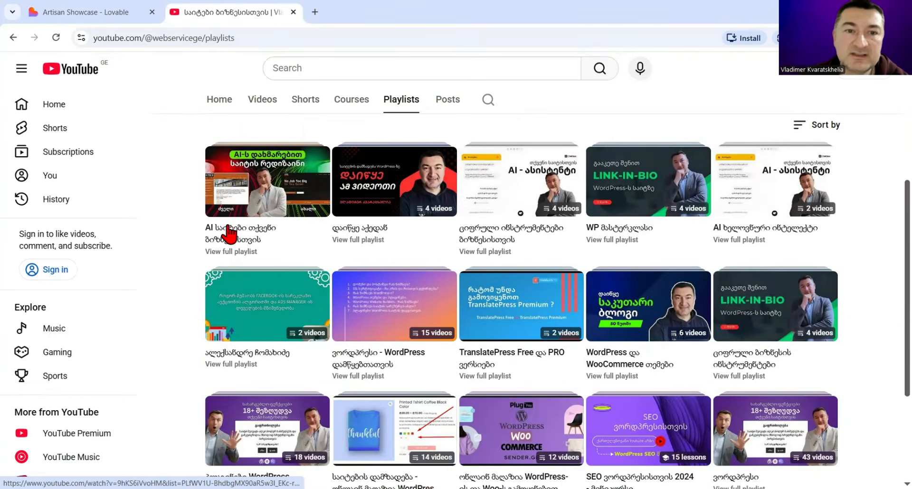
left_click(247, 252)
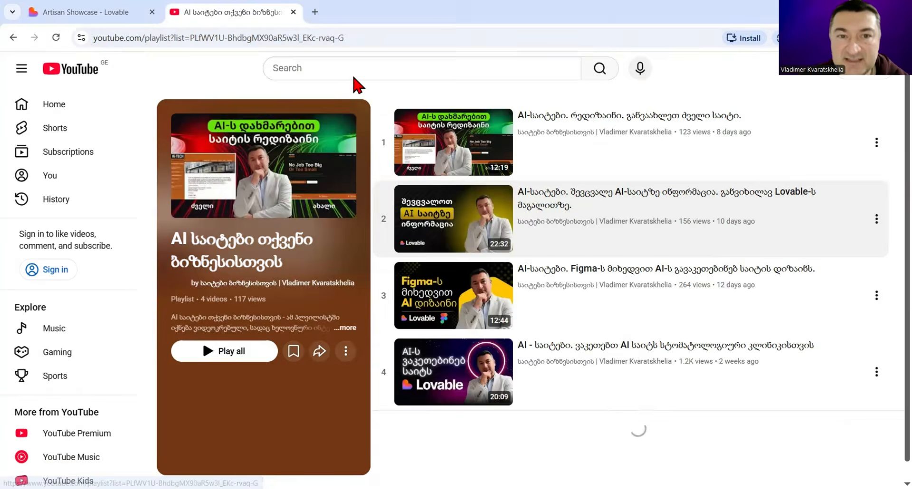
Step: Return to the Artisan Showcase project in Lovable and reload its page to refresh the blank preview
left_click(85, 12)
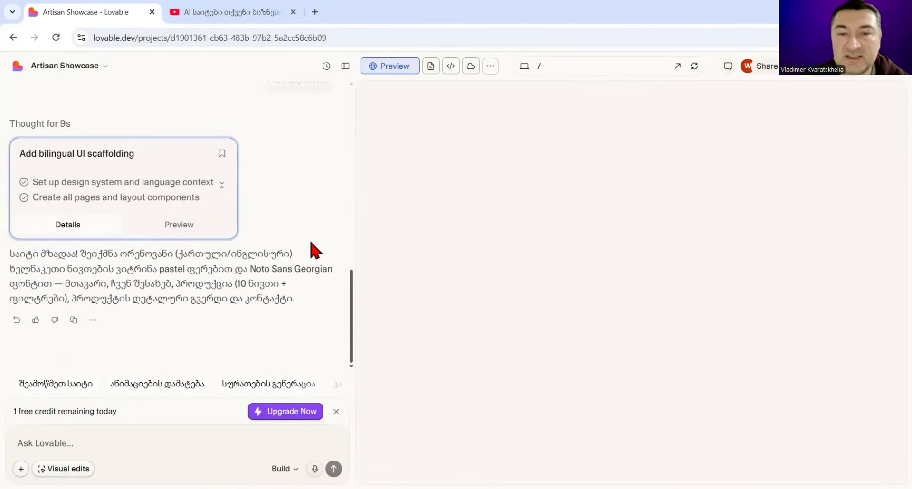
left_click(212, 10)
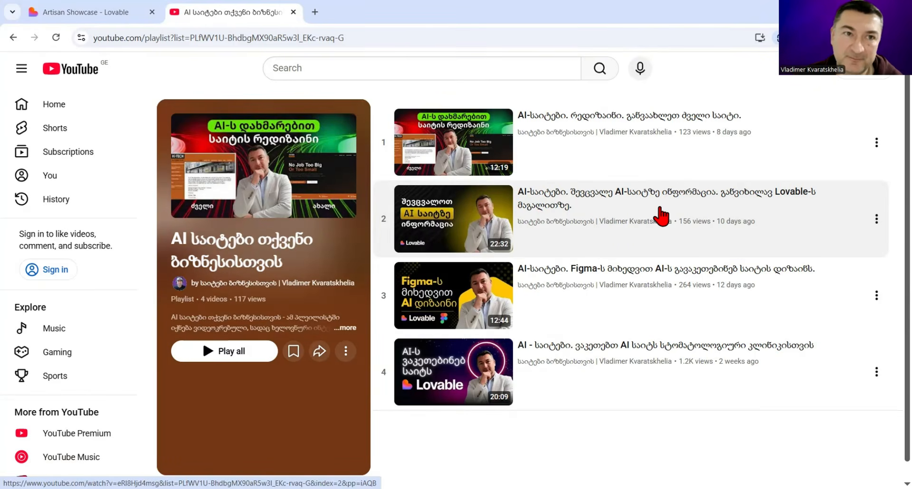
left_click(131, 8)
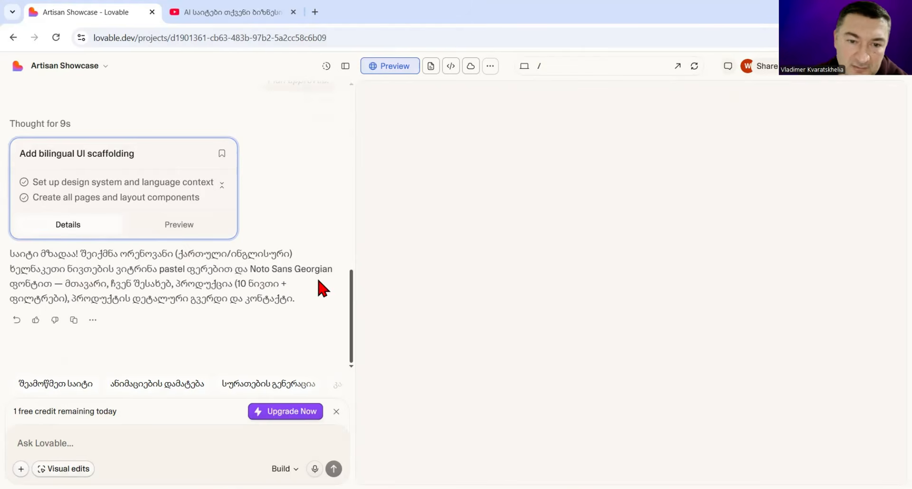
left_click(56, 37)
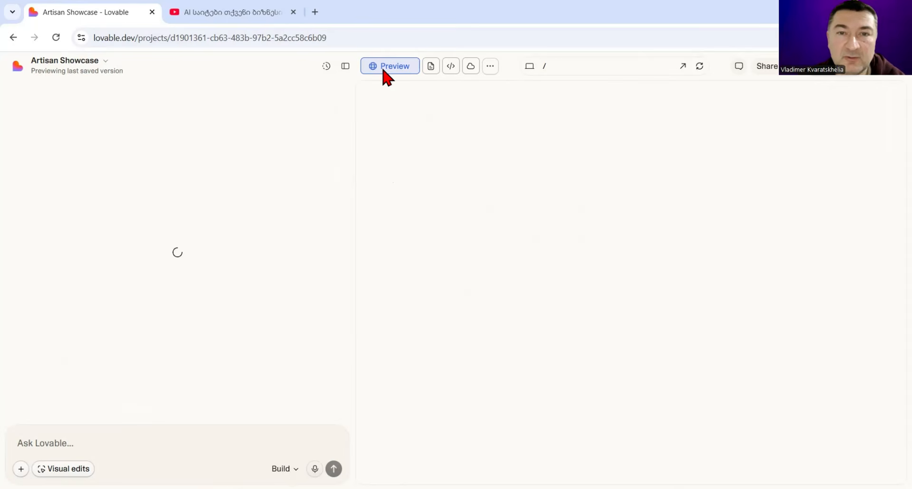
Step: Switch to YouTube, go back from the playlist to the channel, and view its home page and videos list
left_click(255, 14)
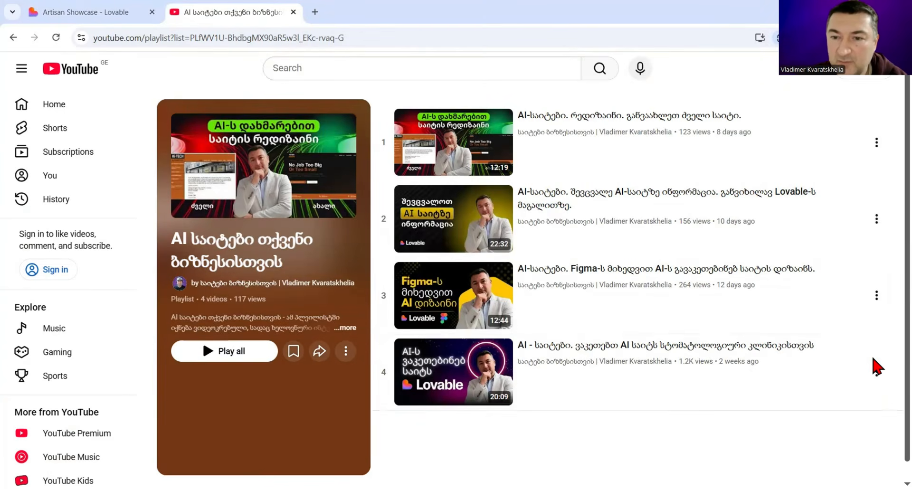
left_click(14, 38)
scroll(628, 272, "up", 5)
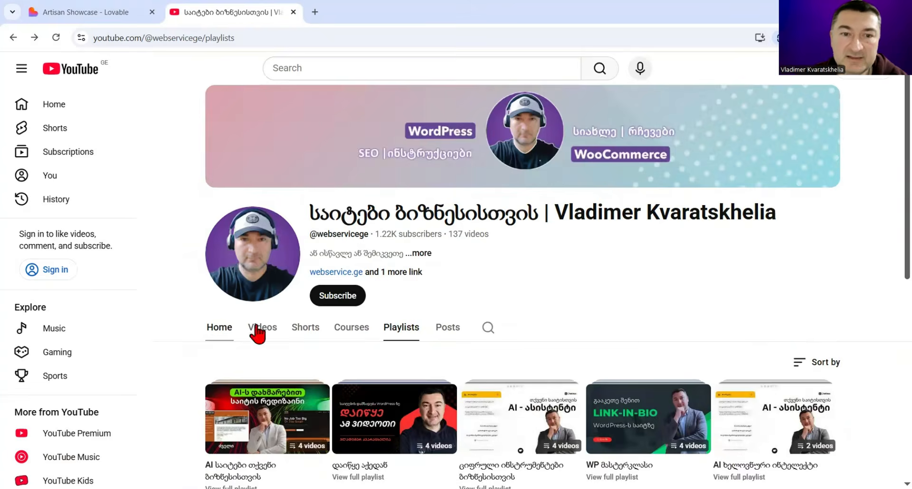
left_click(220, 327)
scroll(661, 320, "down", 2)
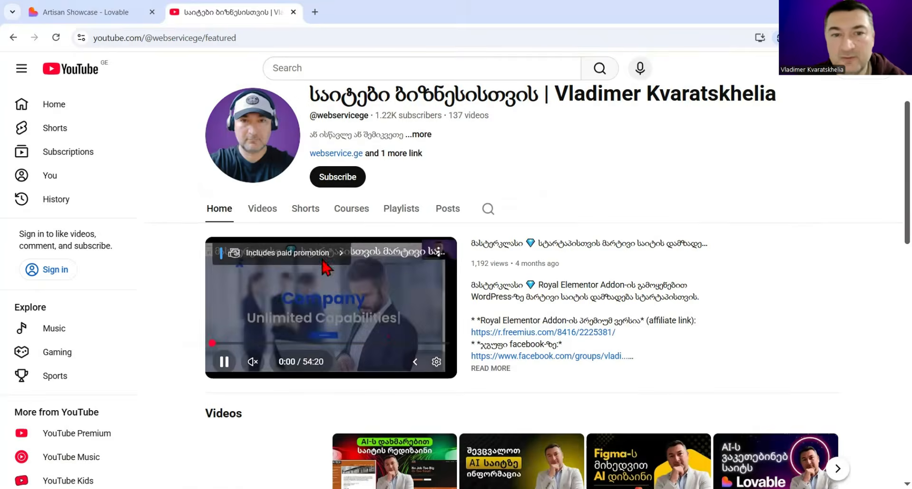
scroll(294, 275, "up", 1)
left_click(264, 269)
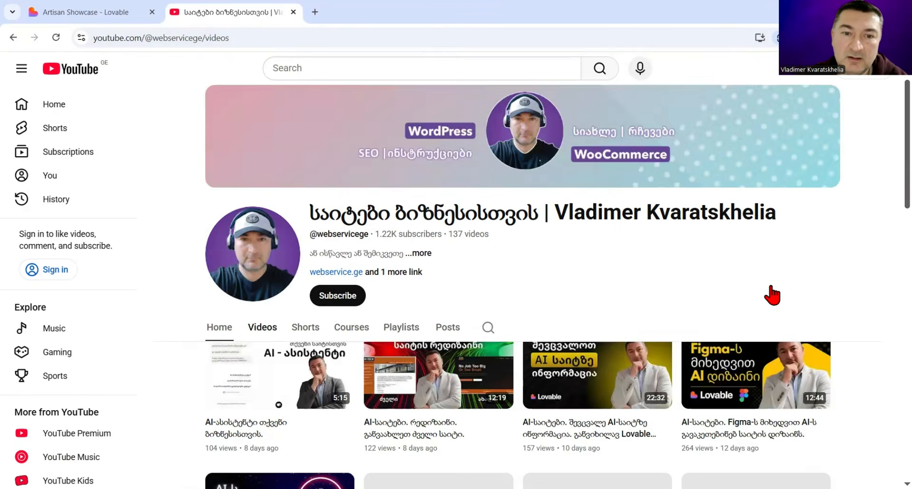
Step: Look through the channel's latest videos, covering the AI assistant, redesign, content editing, Figma design and dental clinic site tutorials
scroll(222, 387, "down", 2)
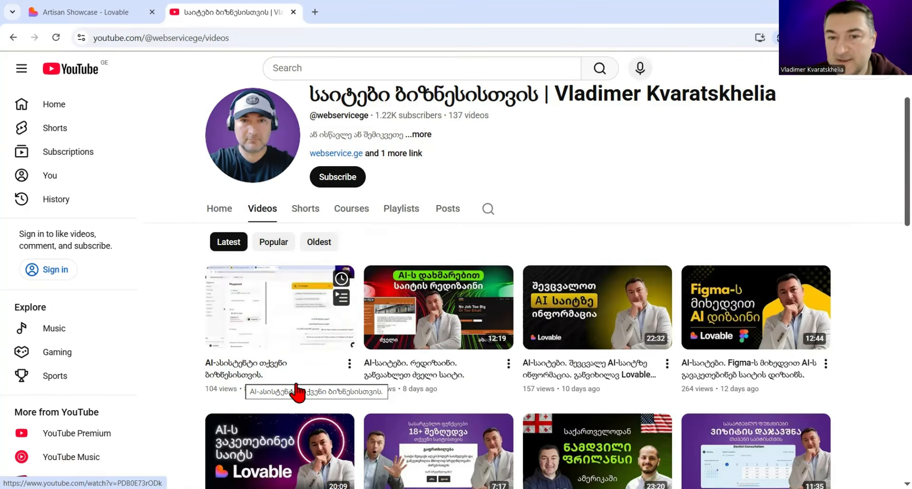
mouse_move(417, 380)
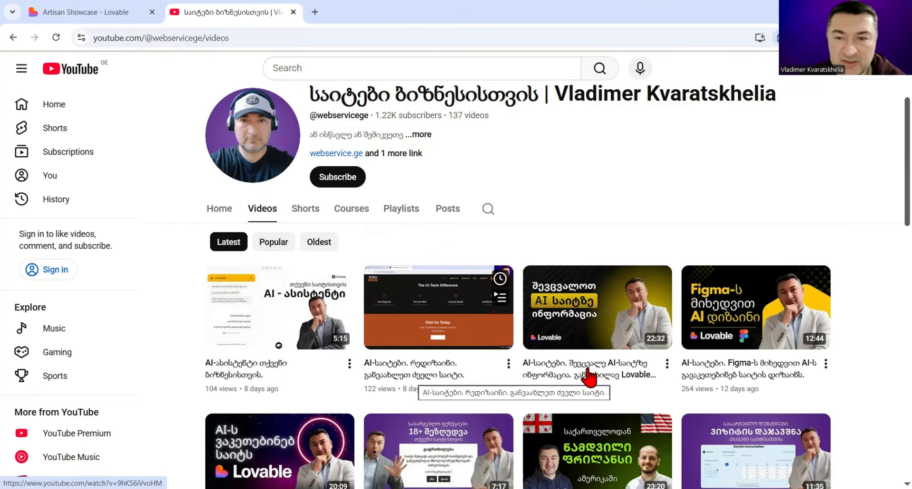
mouse_move(588, 371)
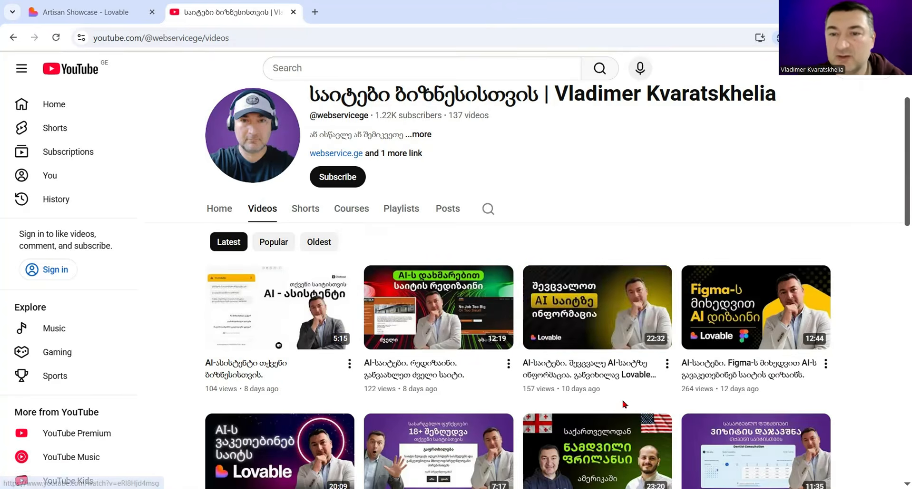
mouse_move(742, 376)
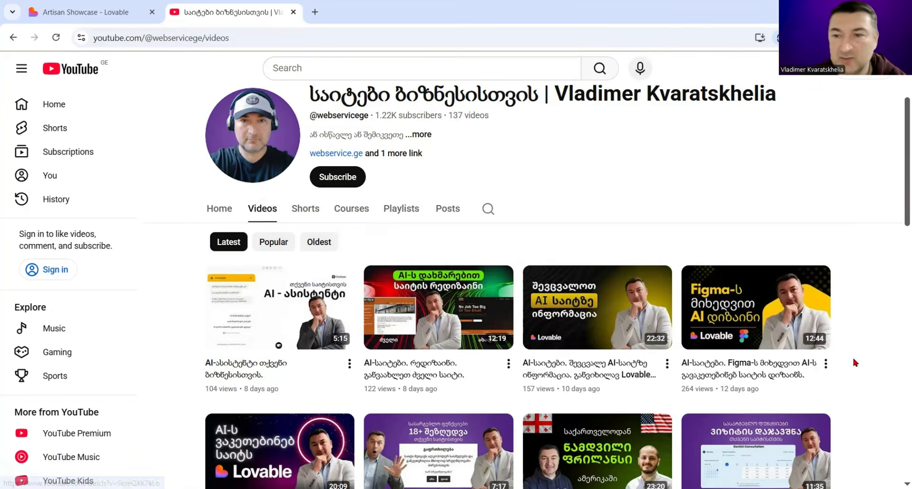
scroll(898, 357, "down", 2)
scroll(899, 357, "down", 1)
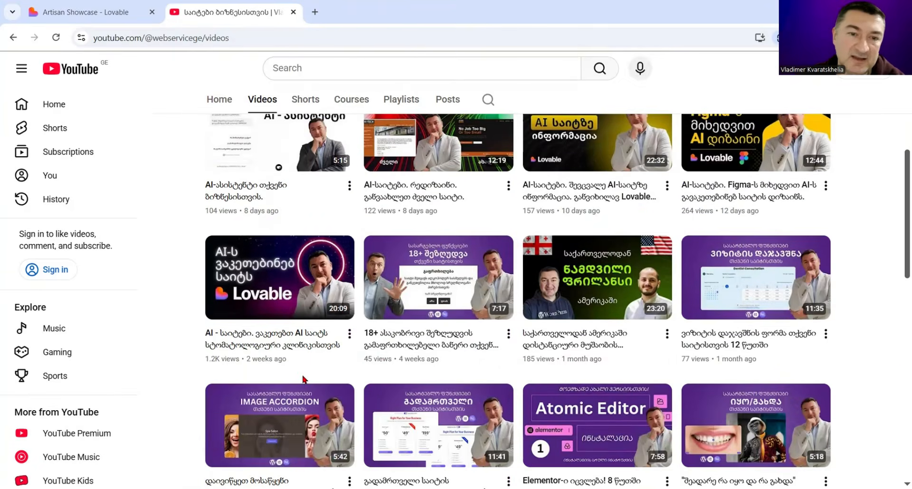
left_click(242, 332)
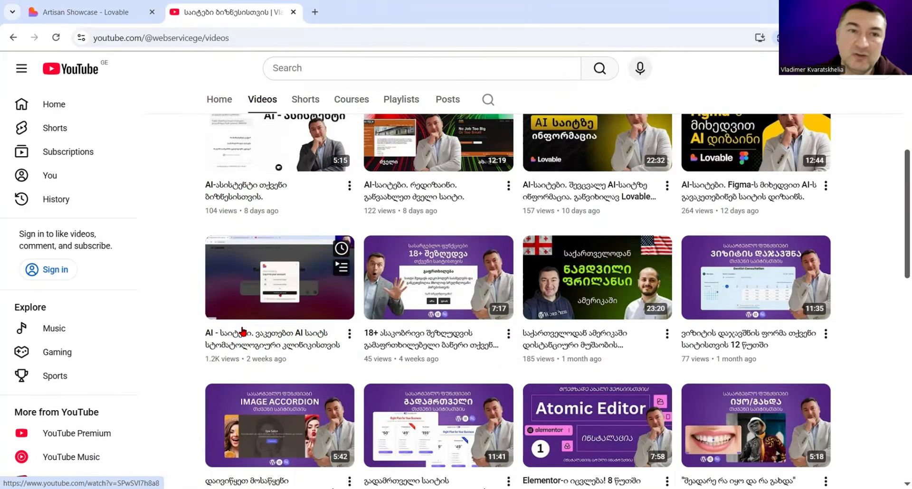
Step: Switch back to the Artisan Showcase project in Lovable and examine the generated home page's header and hero section
left_click(94, 19)
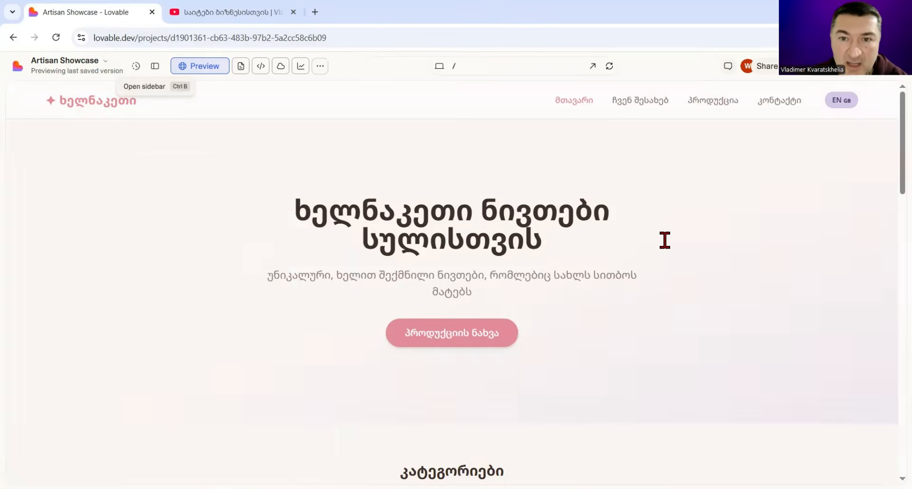
scroll(604, 252, "down", 3)
scroll(611, 257, "up", 3)
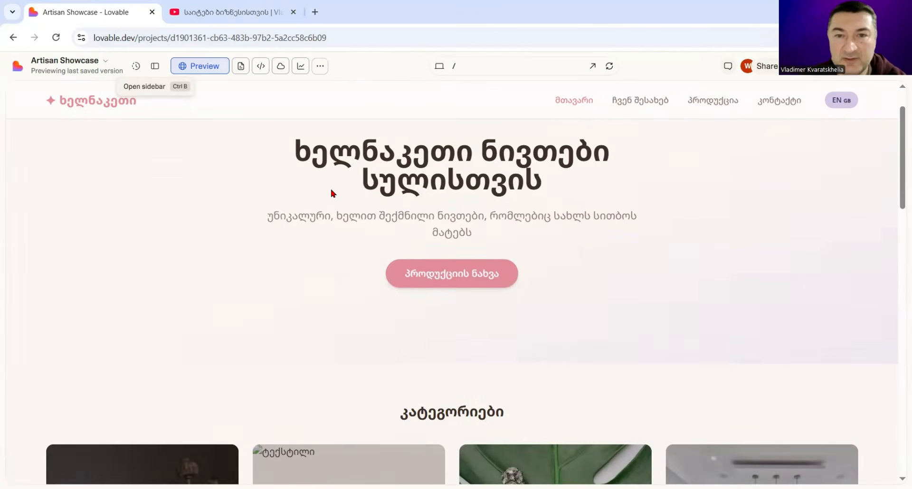
scroll(653, 273, "up", 1)
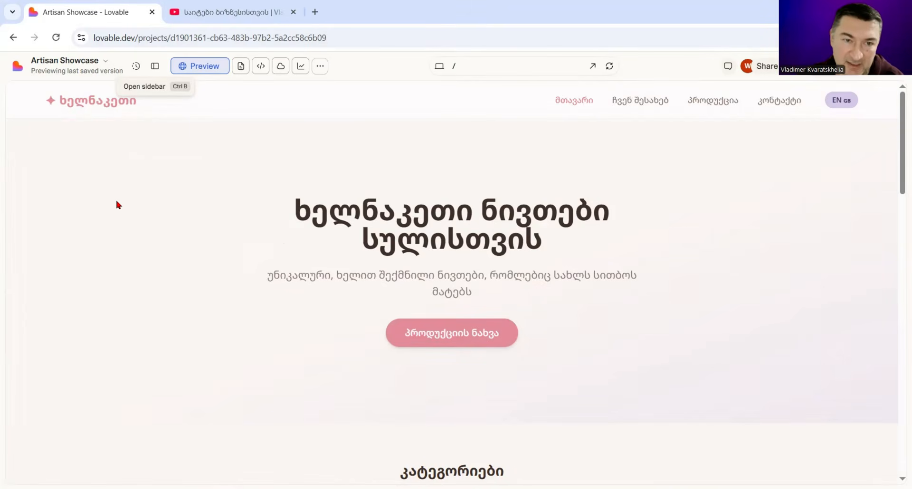
key("ctrl")
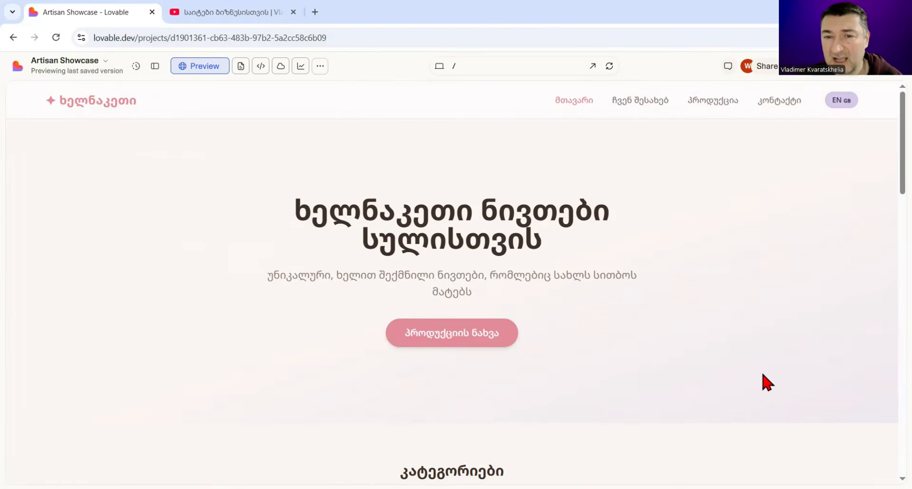
scroll(774, 270, "down", 2)
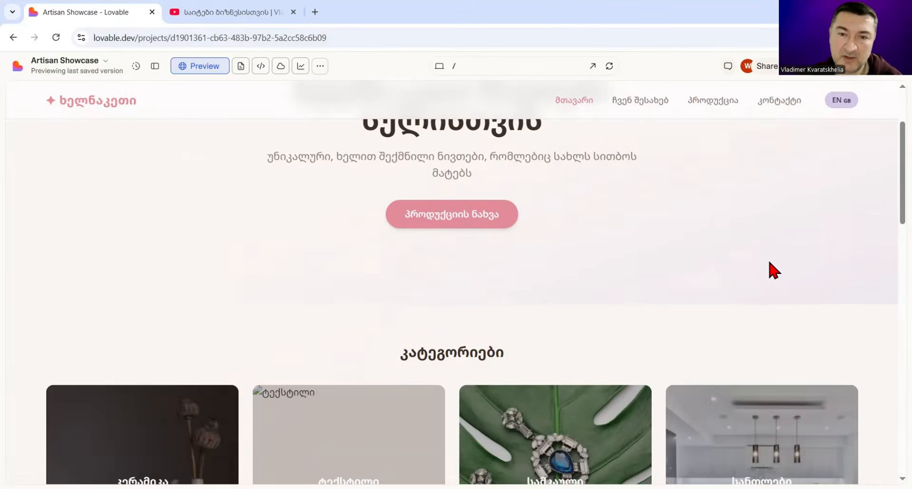
scroll(771, 264, "up", 1)
Step: Examine the home page's category cards and sale products, checking their images and prices
scroll(779, 264, "down", 2)
scroll(300, 361, "down", 2)
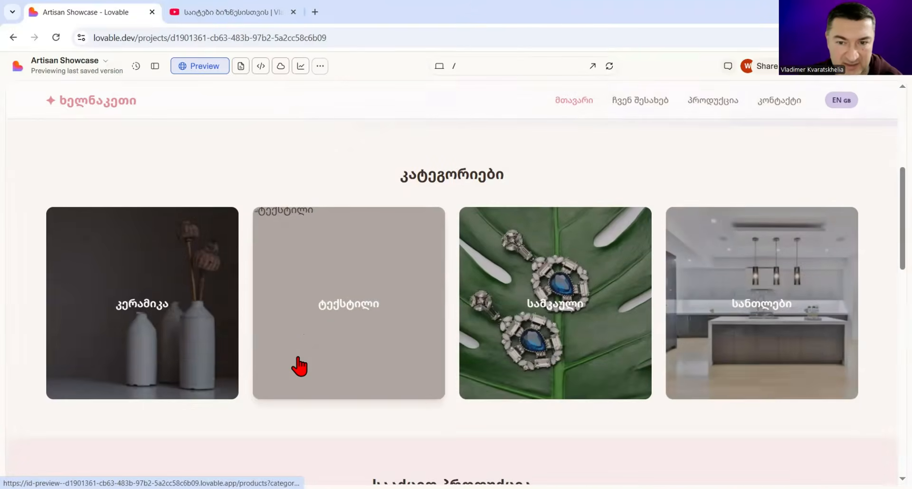
scroll(210, 318, "down", 1)
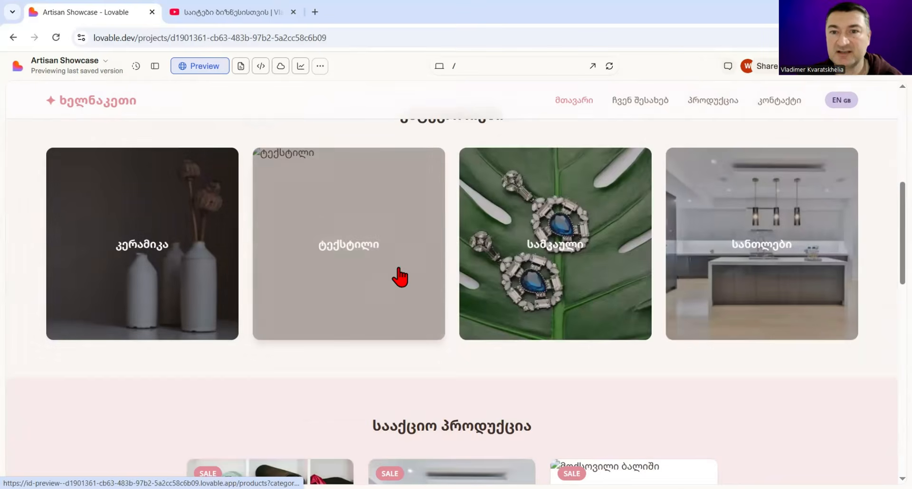
scroll(830, 279, "down", 4)
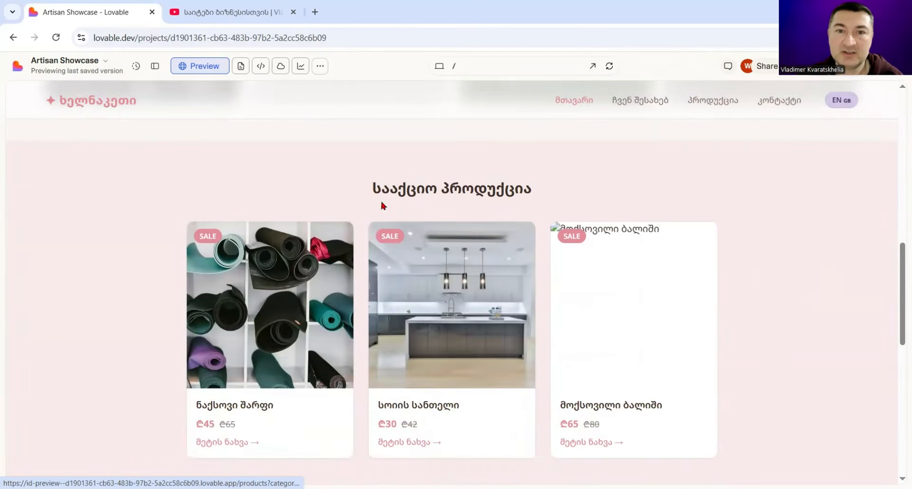
scroll(333, 275, "down", 1)
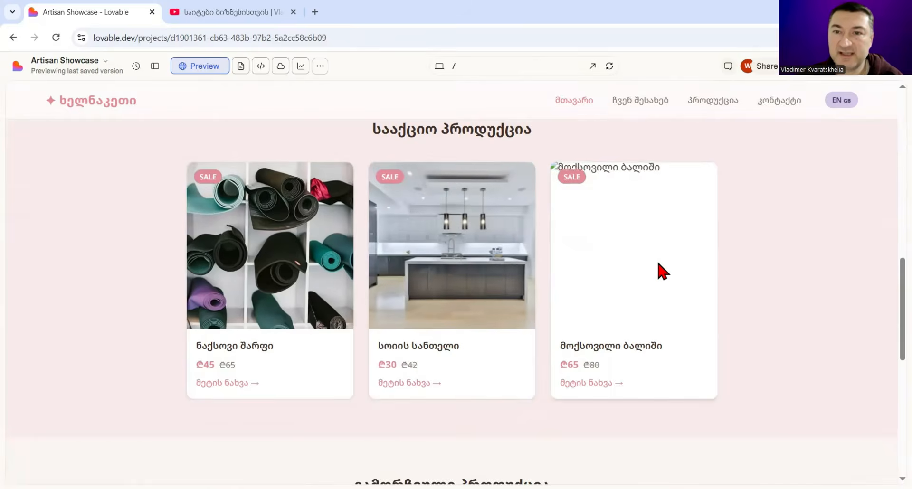
scroll(658, 266, "down", 3)
scroll(651, 214, "up", 2)
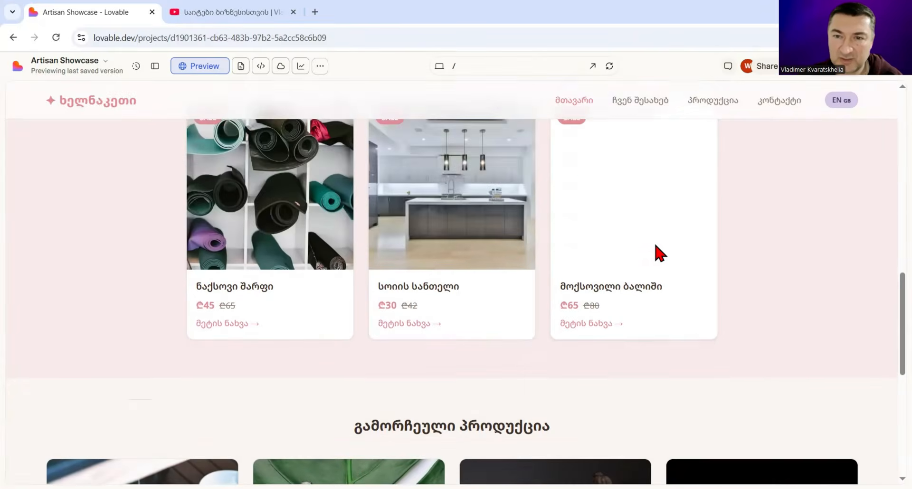
scroll(656, 245, "up", 1)
scroll(523, 237, "down", 1)
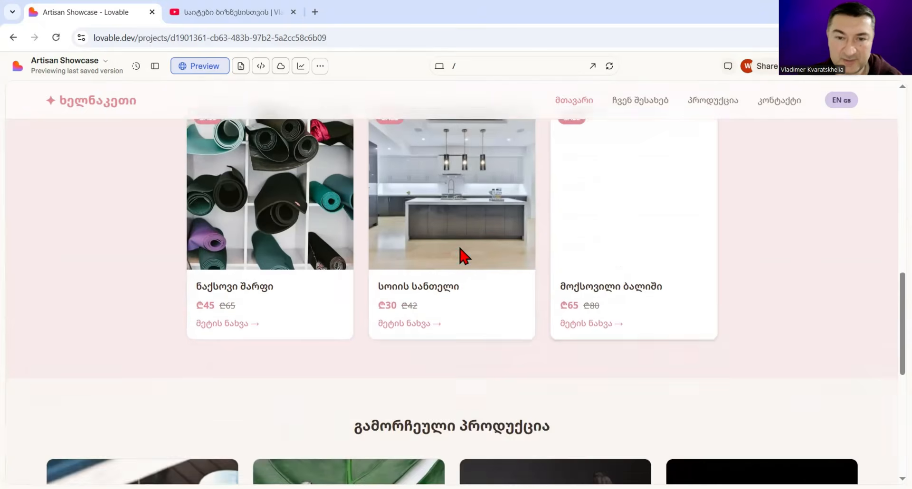
Step: Review the featured products section and the footer of the home page
scroll(544, 244, "down", 4)
scroll(152, 306, "down", 2)
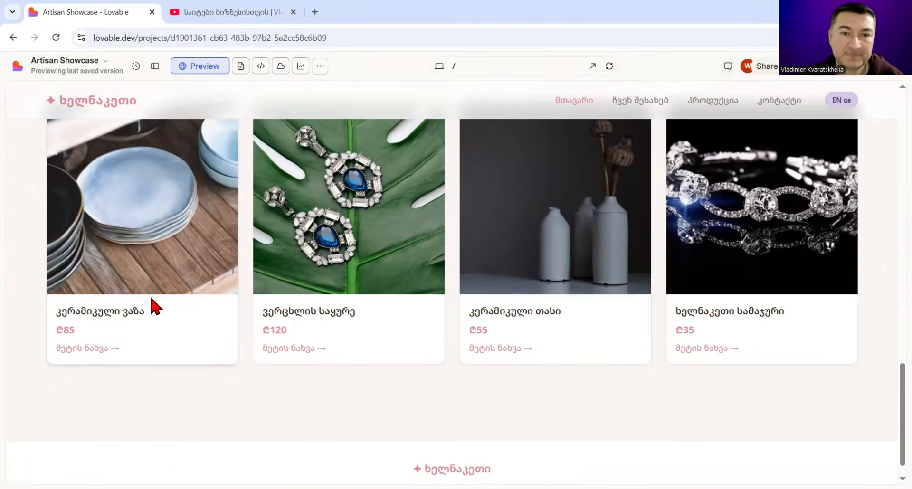
scroll(715, 332, "down", 1)
scroll(715, 332, "up", 2)
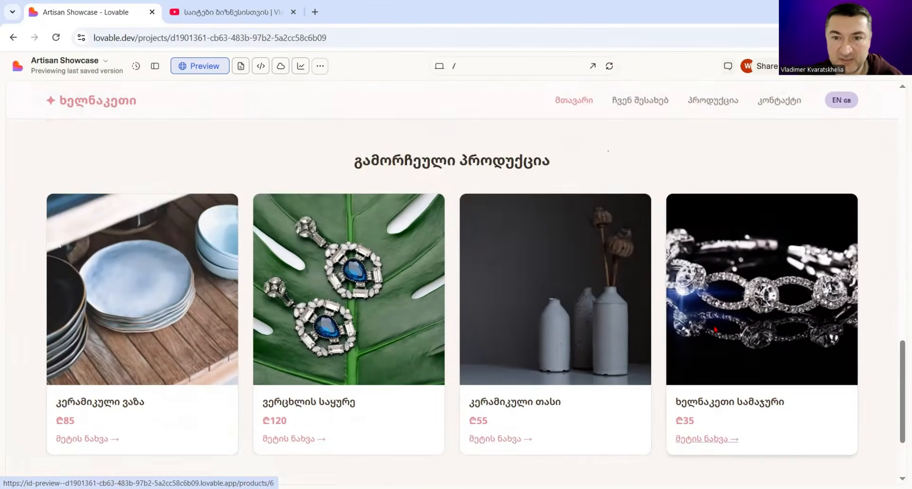
scroll(704, 308, "up", 5)
Step: Open the site's About page in the preview and review its story, mission, image and footer
left_click(649, 104)
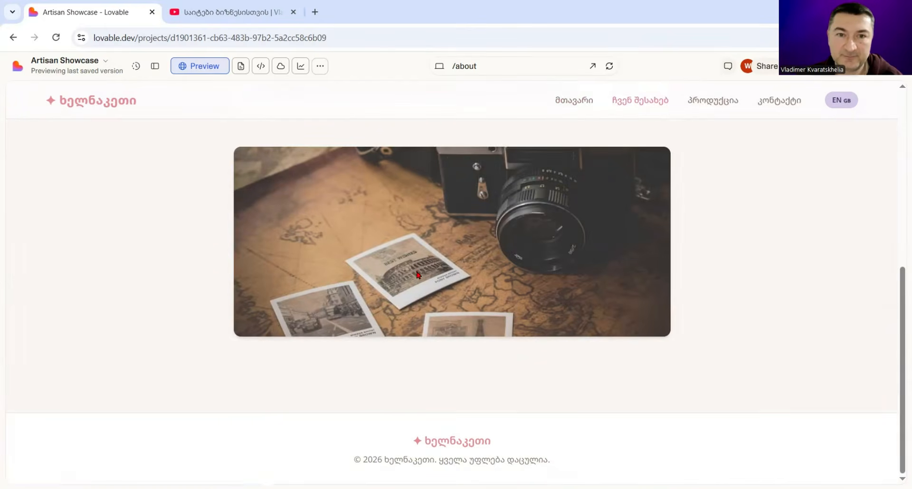
scroll(349, 320, "up", 6)
scroll(340, 314, "down", 4)
scroll(340, 315, "up", 5)
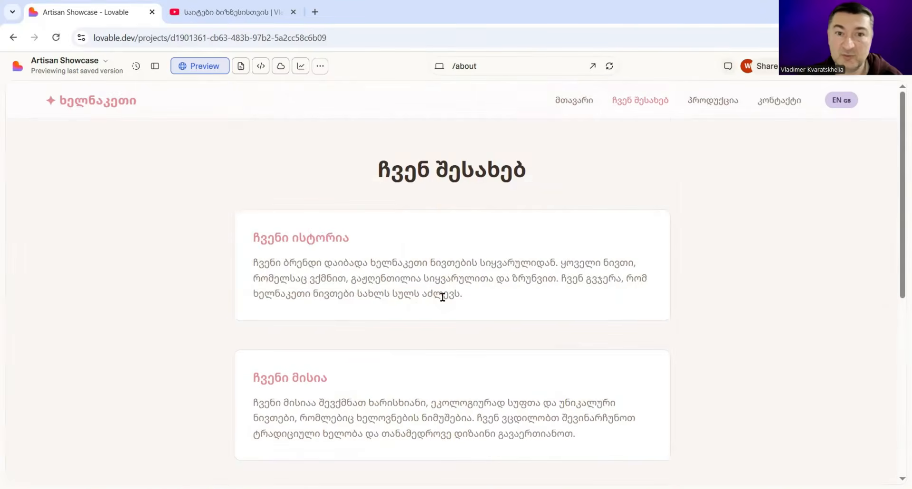
scroll(443, 298, "down", 7)
scroll(443, 298, "up", 6)
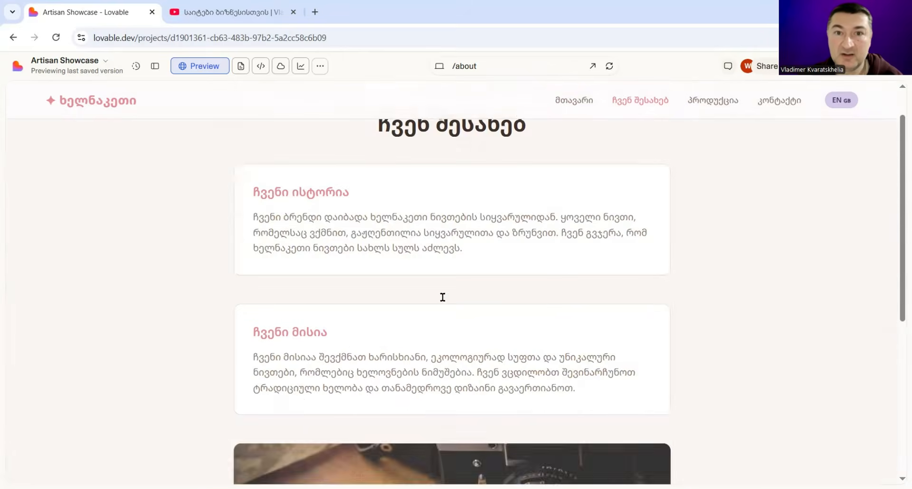
scroll(443, 298, "up", 1)
scroll(335, 273, "down", 1)
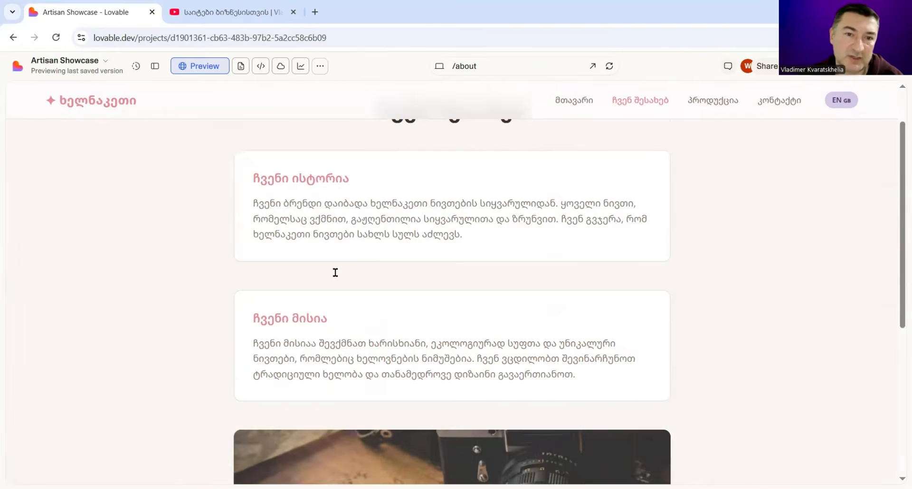
scroll(335, 273, "down", 5)
scroll(673, 326, "up", 4)
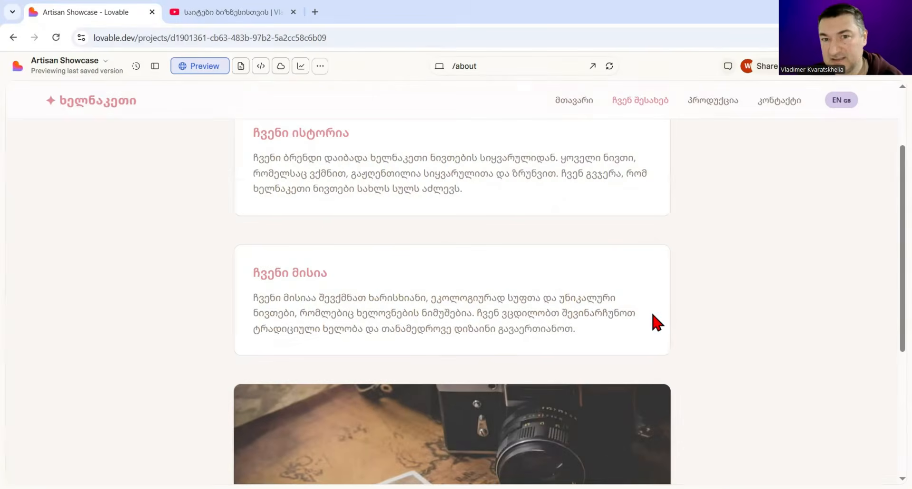
Step: Open the site's Products page in the preview and review its product cards and filter options
left_click(713, 106)
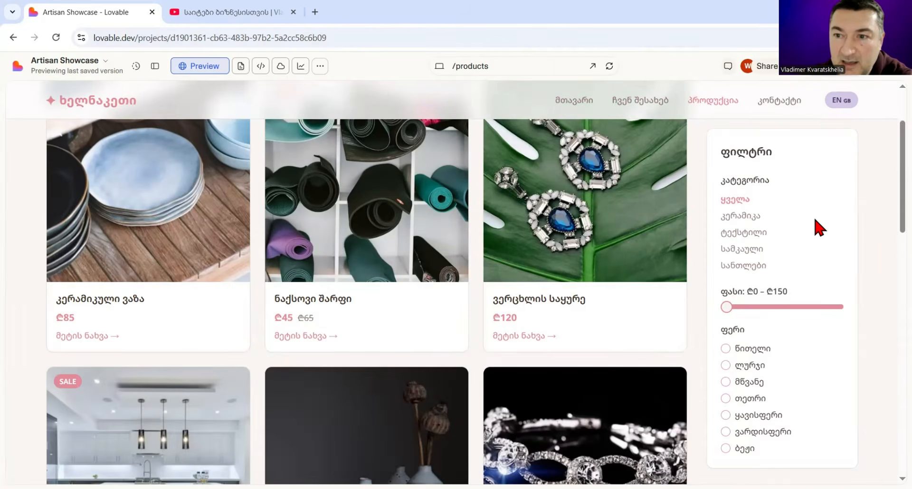
scroll(607, 265, "up", 2)
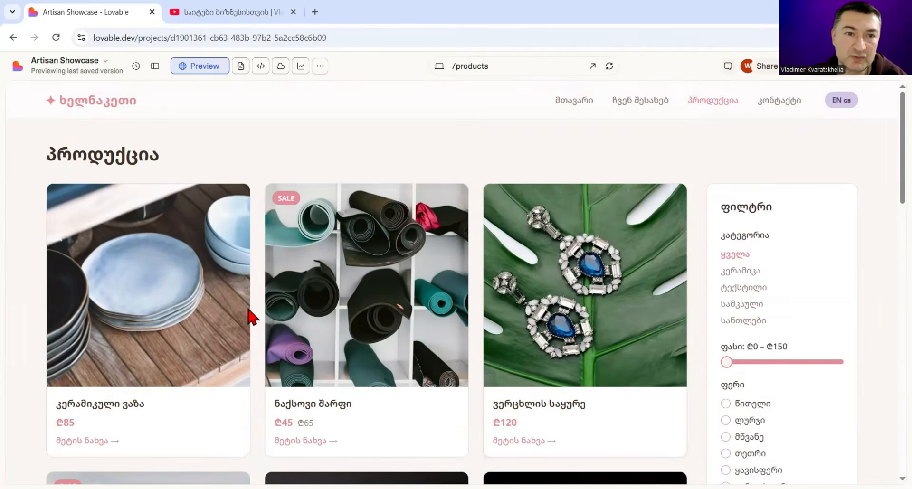
scroll(284, 314, "down", 1)
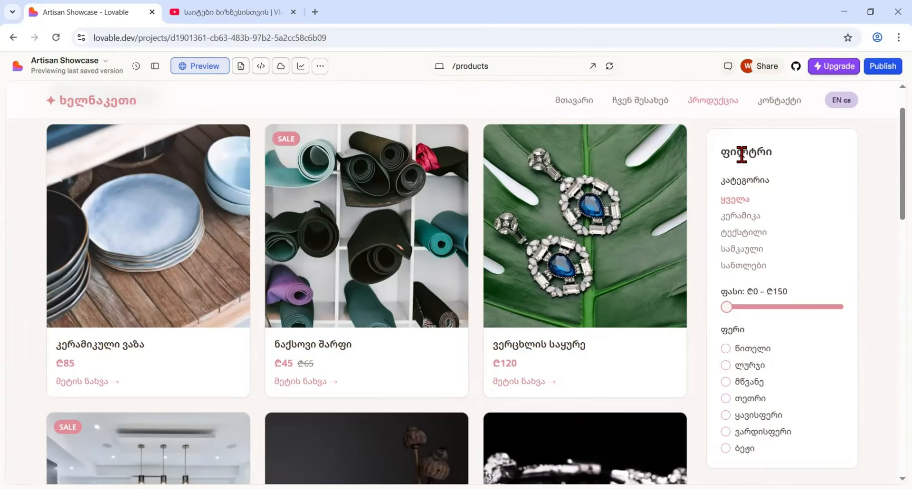
Step: Test the Products page's category filter with კერამიკა, ტექსტილი, სამკაული and სანთლები, checking the products and images for each
left_click(740, 217)
scroll(447, 275, "down", 3)
scroll(356, 310, "up", 3)
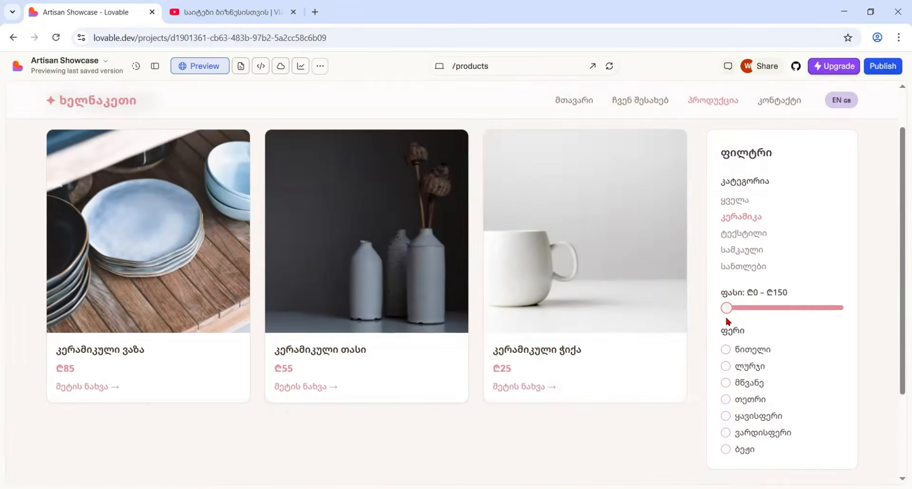
left_click(740, 234)
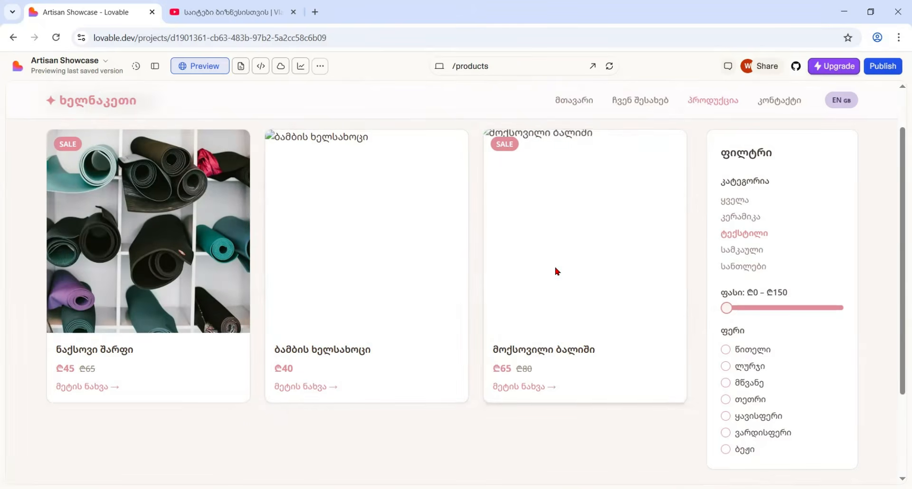
left_click(742, 248)
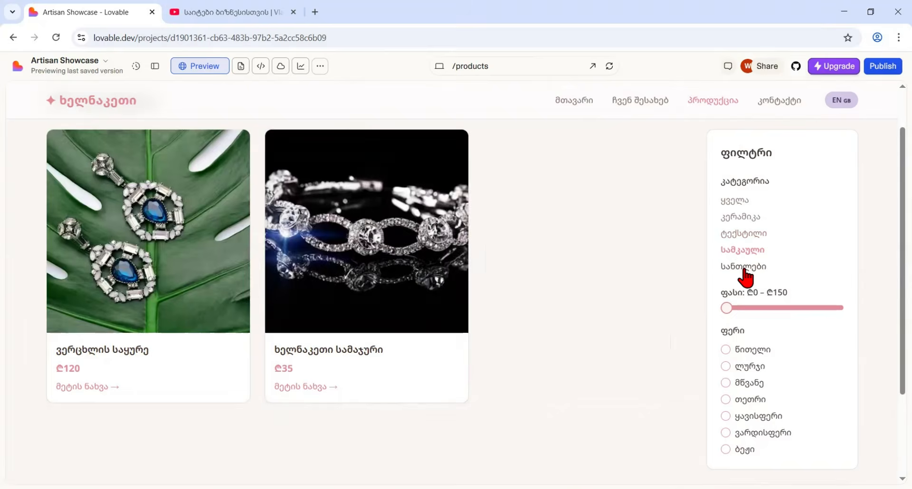
left_click(745, 269)
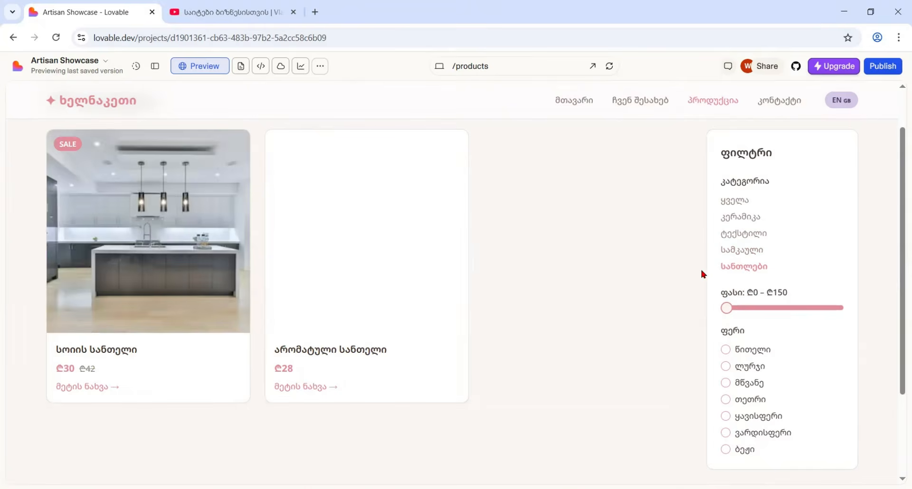
scroll(868, 272, "down", 1)
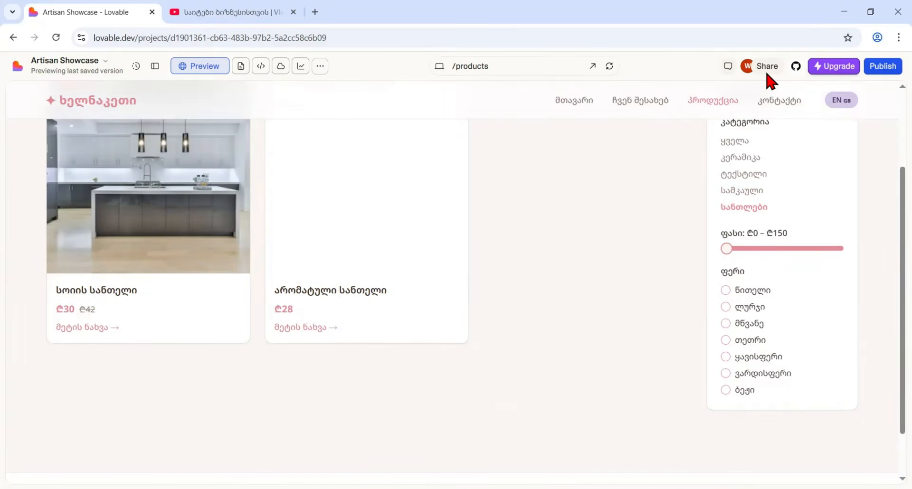
Step: Test the price filter on the candles category with the ranges ₾25–₾90, ₾10–₾35 and ₾10–₾150
left_click_drag(726, 248, 746, 249)
left_click(794, 250)
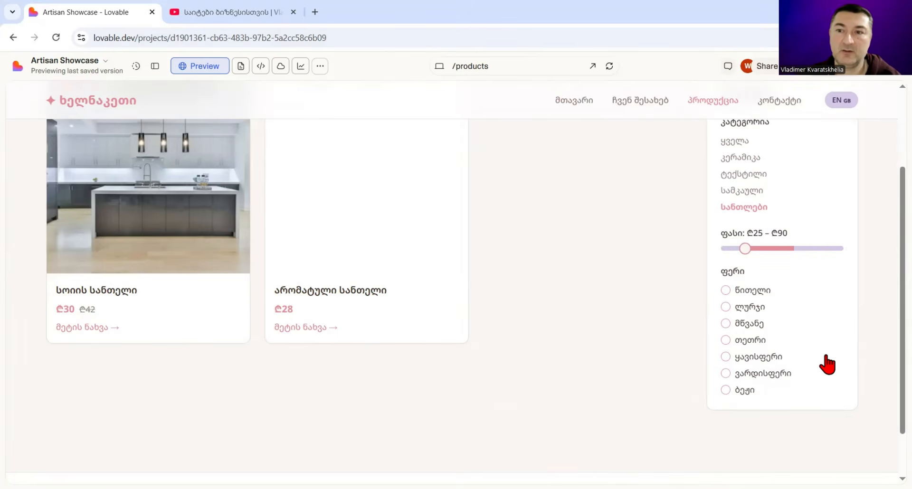
scroll(459, 289, "up", 3)
scroll(459, 290, "down", 1)
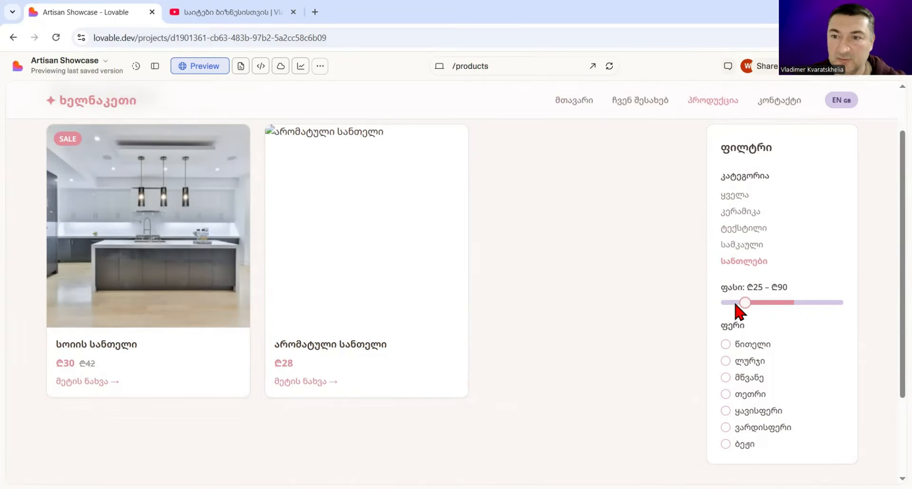
left_click_drag(744, 305, 707, 313)
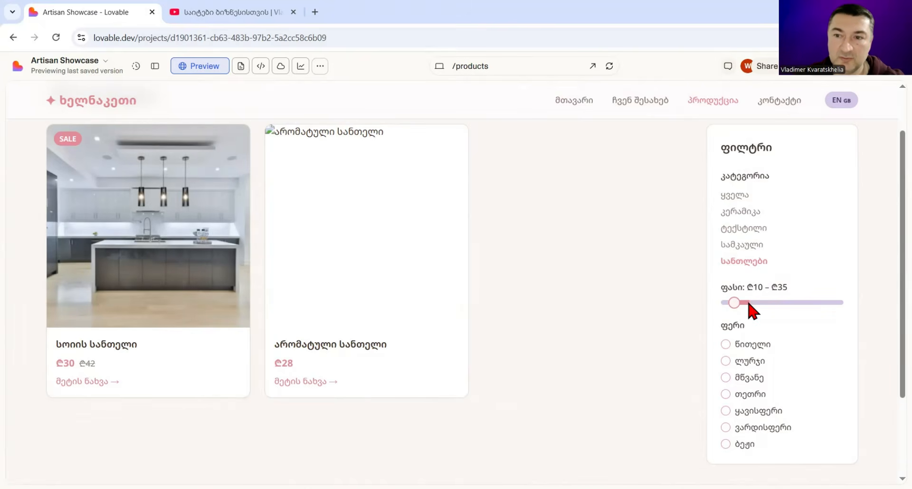
left_click_drag(837, 304, 848, 309)
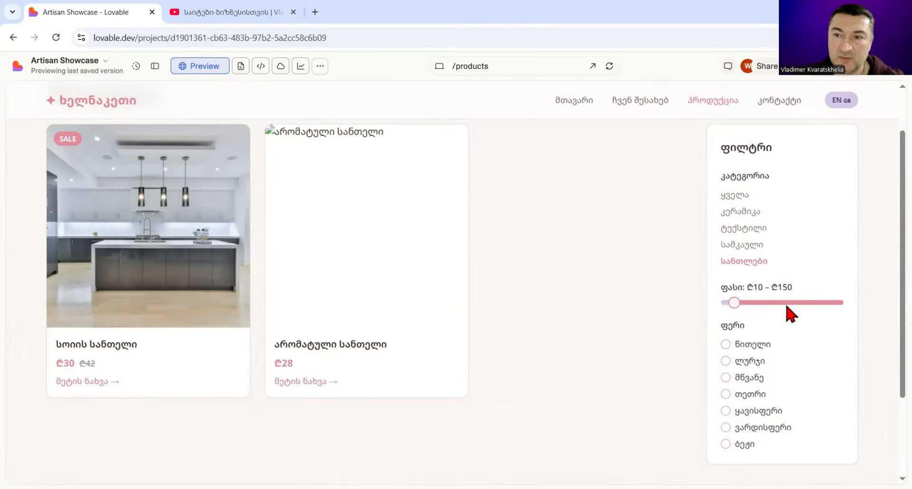
Step: Test the price filter with the higher ranges ₾65–₾150, ₾70–₾105 and ₾60–₾105
left_click_drag(734, 303, 775, 304)
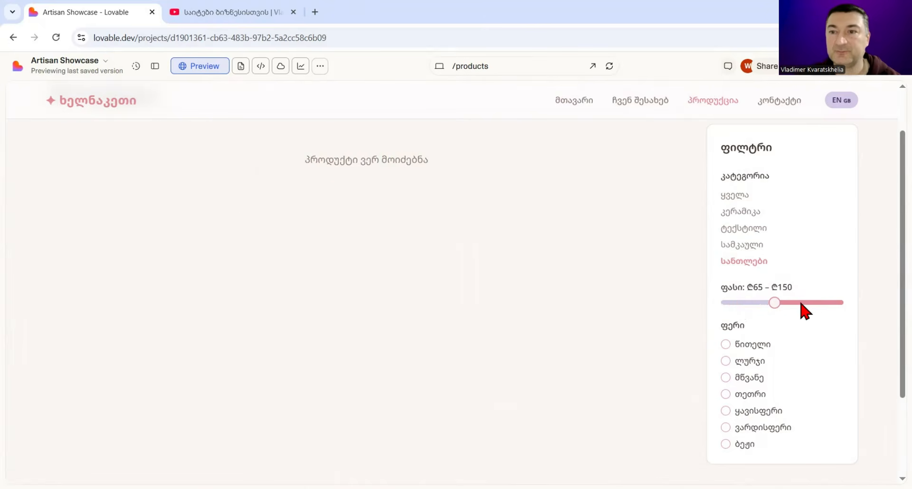
left_click(763, 305)
left_click_drag(777, 304, 742, 300)
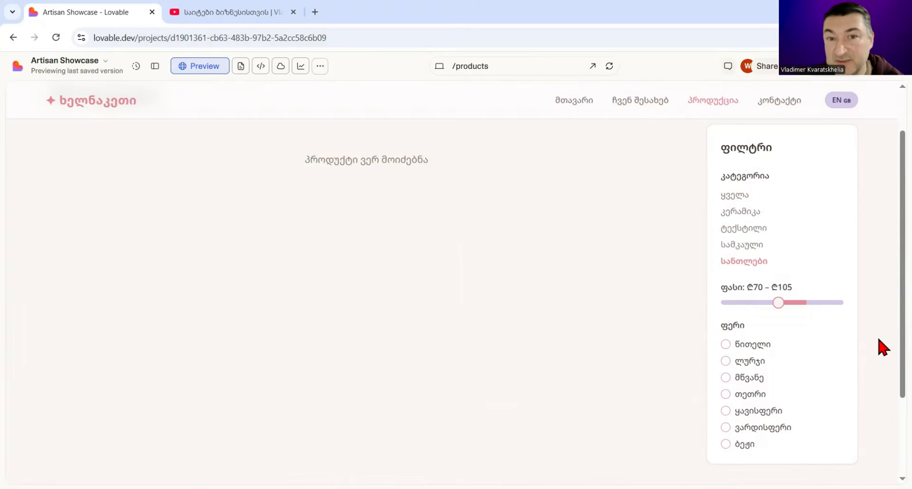
scroll(881, 347, "up", 1)
left_click_drag(780, 362, 771, 363)
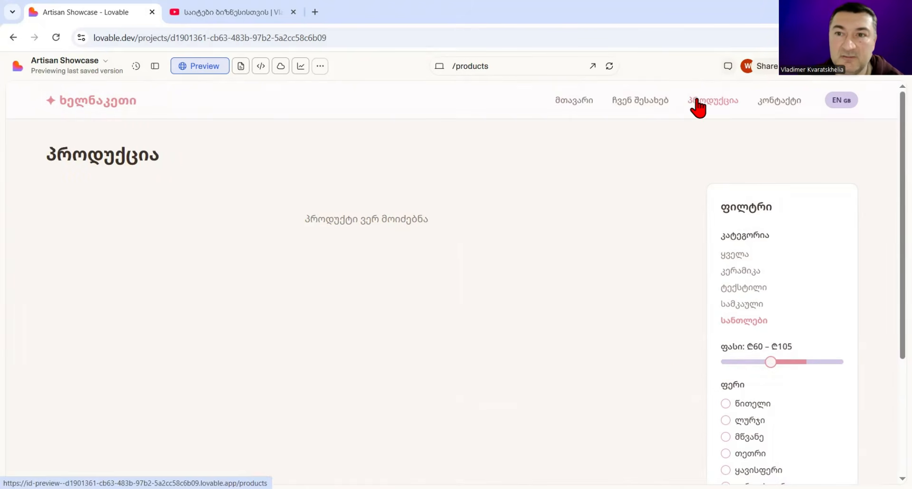
Step: Reload the project and test the Products page's colour filter with წითელი alone, წითელი plus ლურჯი, and ლურჯი alone
left_click(56, 37)
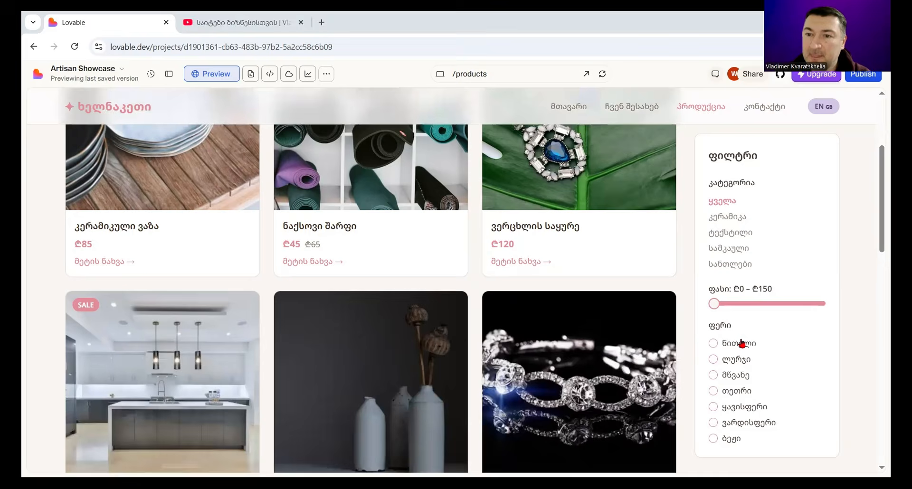
left_click(714, 344)
scroll(716, 347, "down", 2)
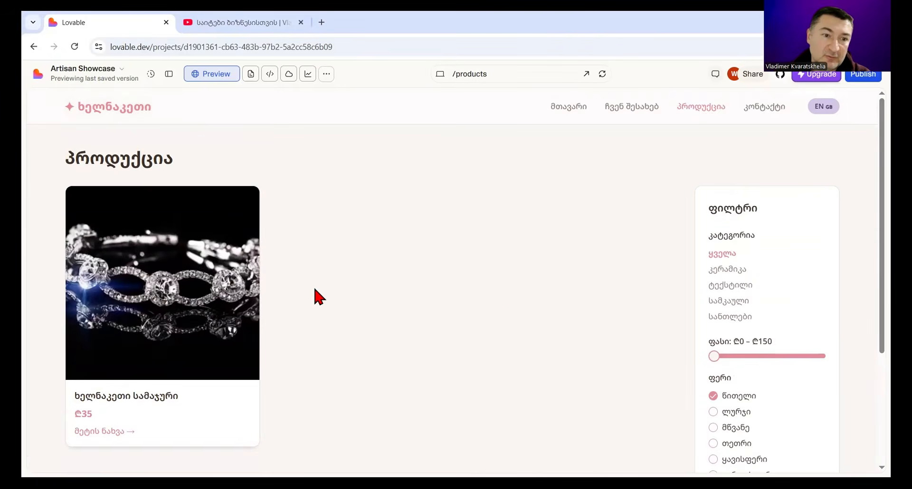
scroll(489, 306, "down", 3)
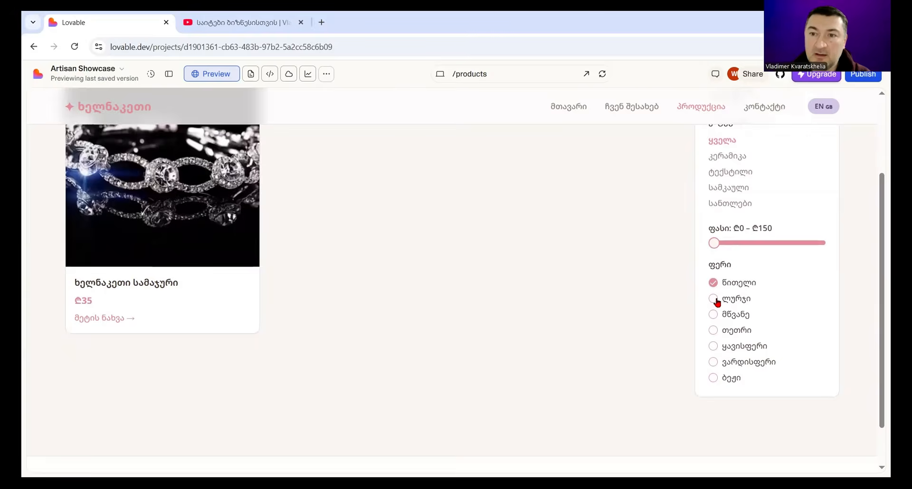
left_click(716, 299)
scroll(494, 323, "up", 1)
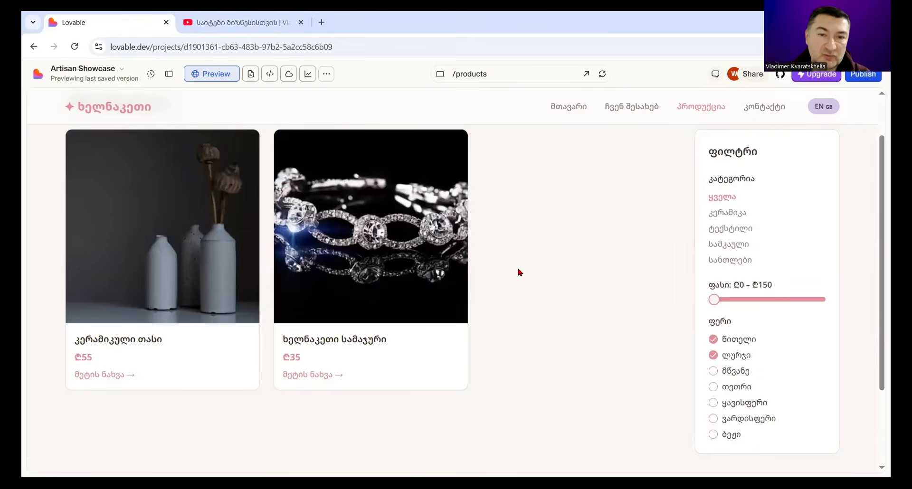
left_click(712, 340)
scroll(515, 322, "down", 1)
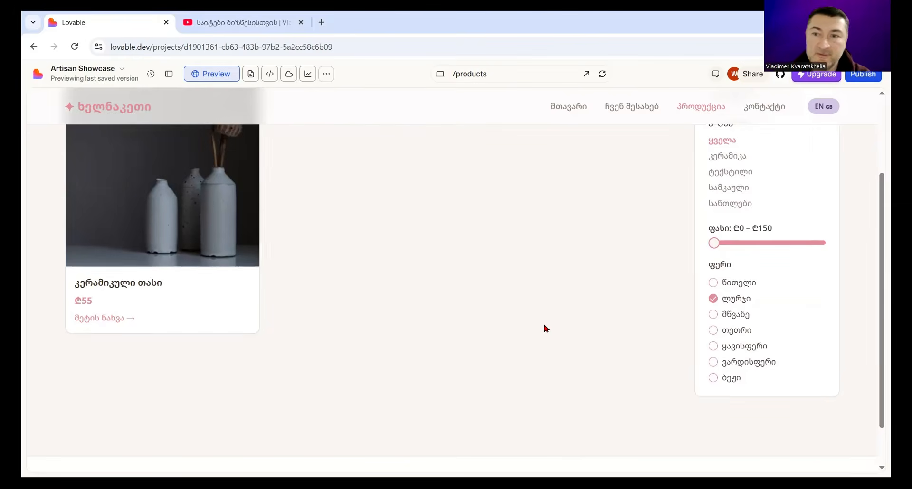
scroll(545, 327, "up", 2)
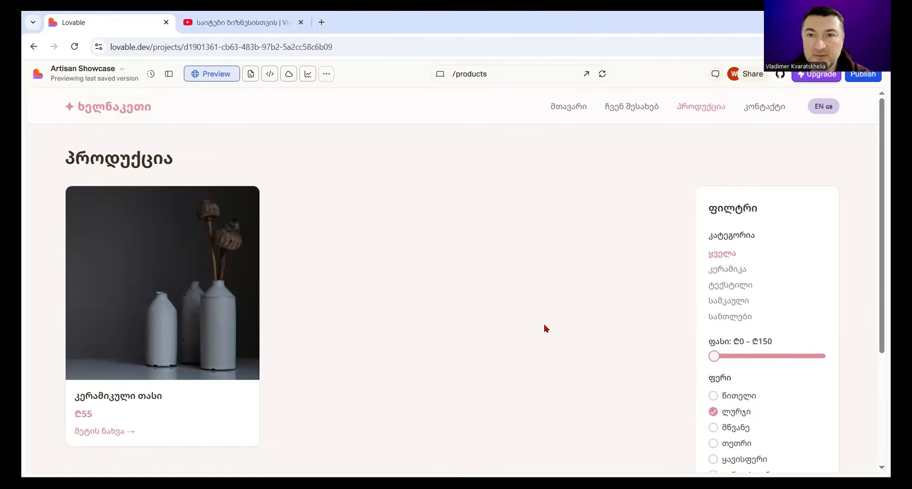
Step: Go back to the site's home page and look over its hero section
left_click(560, 109)
scroll(717, 263, "down", 1)
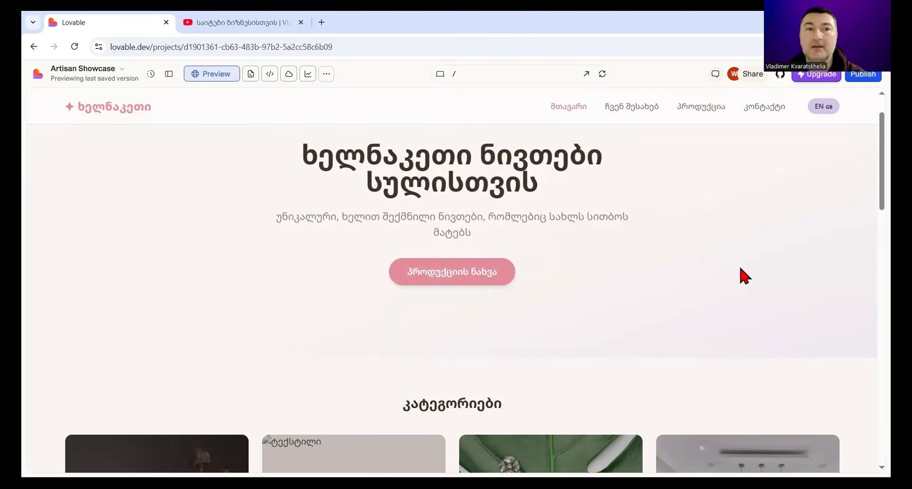
scroll(744, 275, "up", 1)
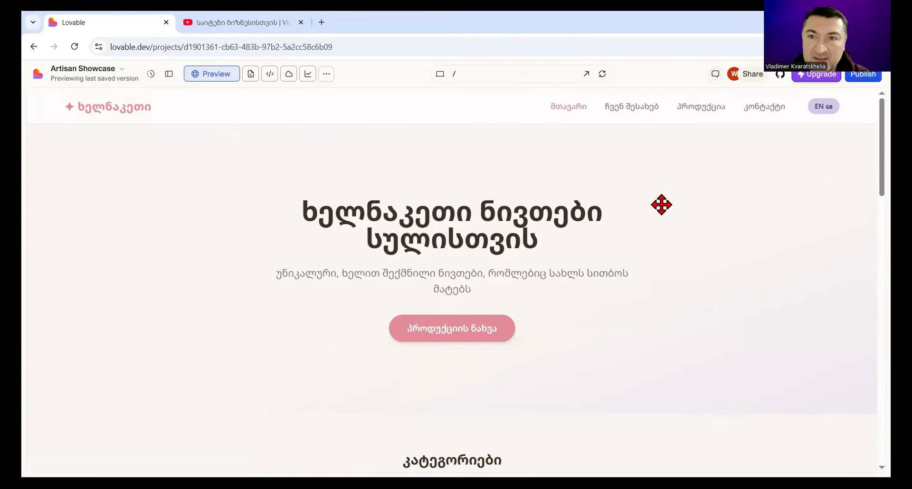
Step: Reopen the Products page and filter it by the სამკაული category to review the jewellery items
left_click(695, 113)
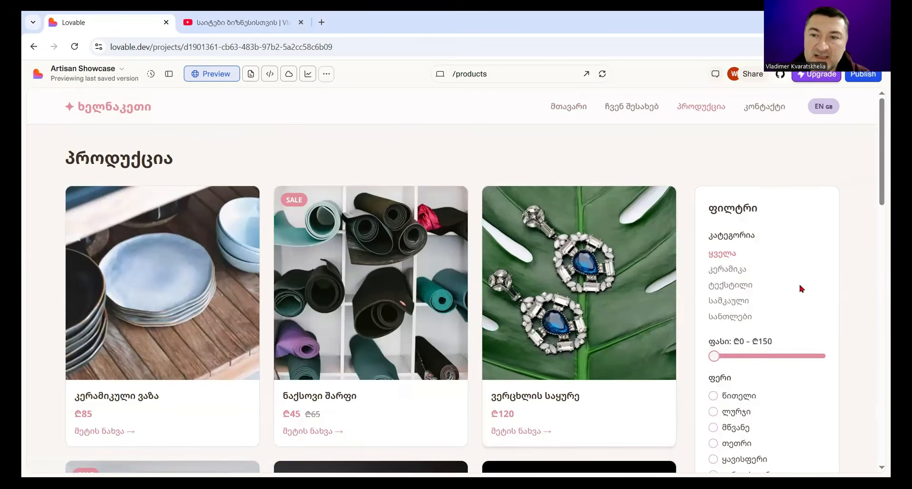
left_click(737, 303)
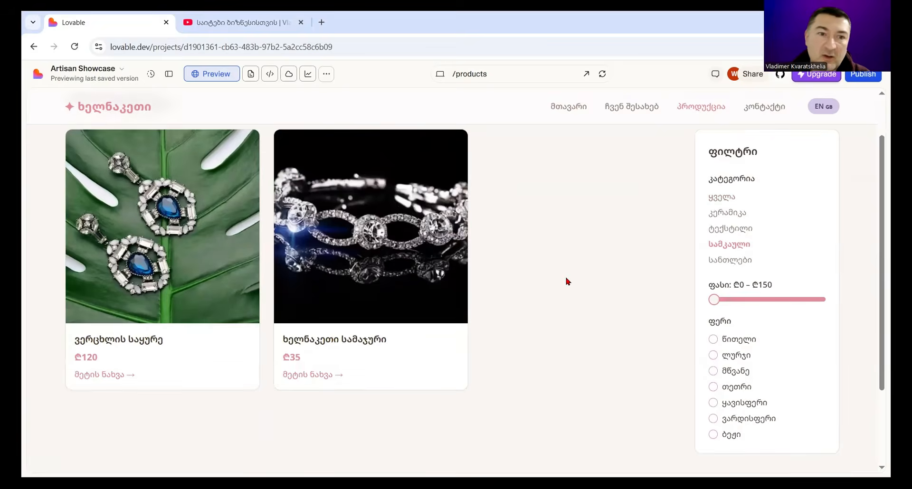
scroll(509, 275, "down", 2)
scroll(430, 272, "up", 2)
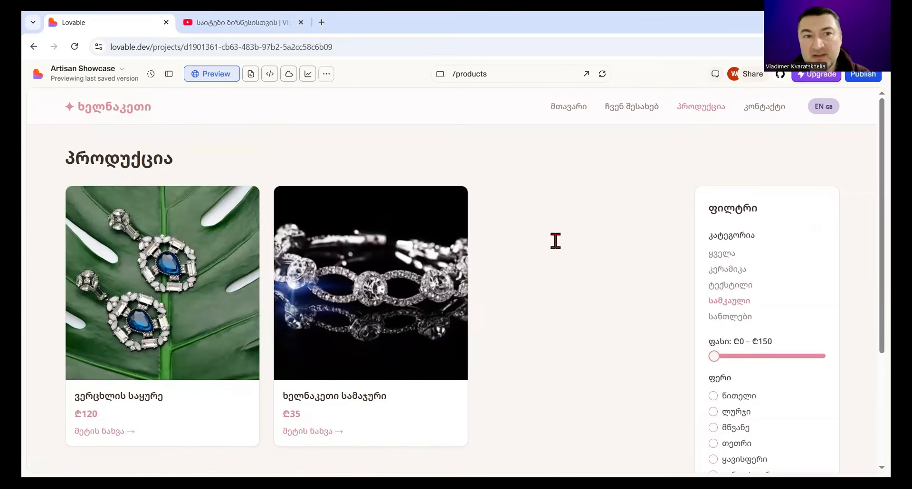
Step: Return the preview to the home page, show the project chat and start attaching files to a new message
left_click(572, 111)
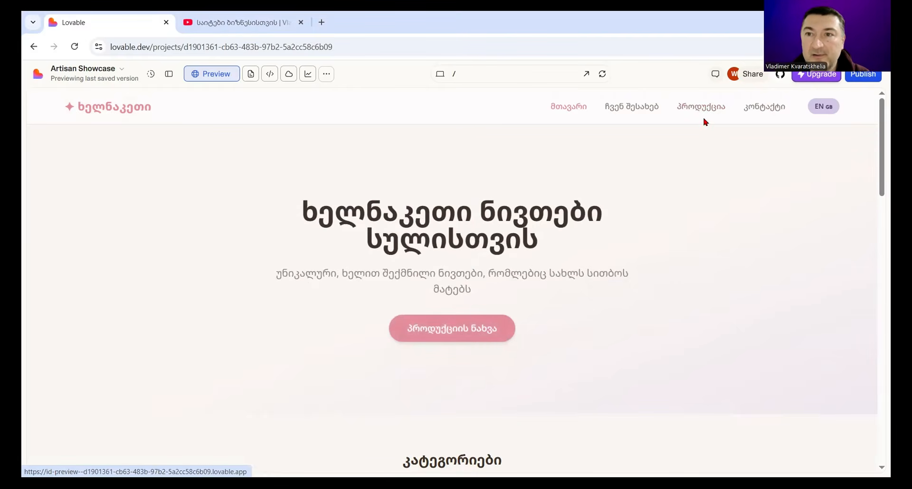
left_click(168, 75)
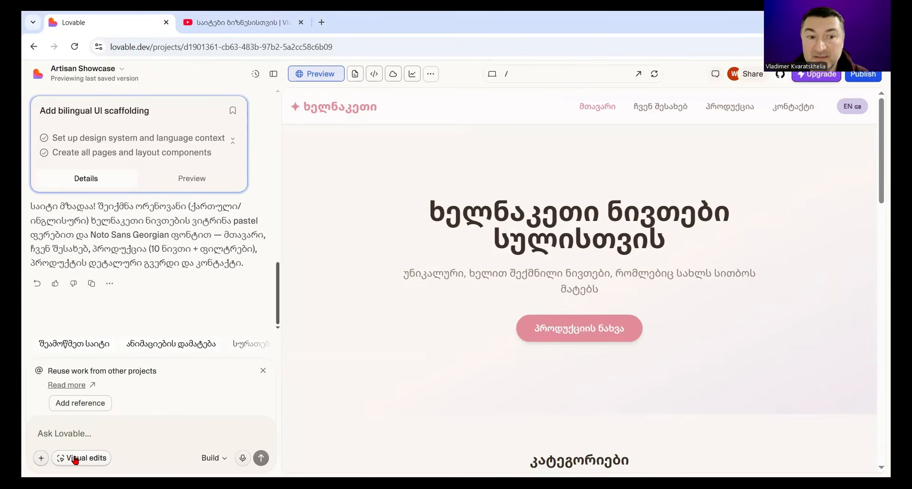
left_click(41, 458)
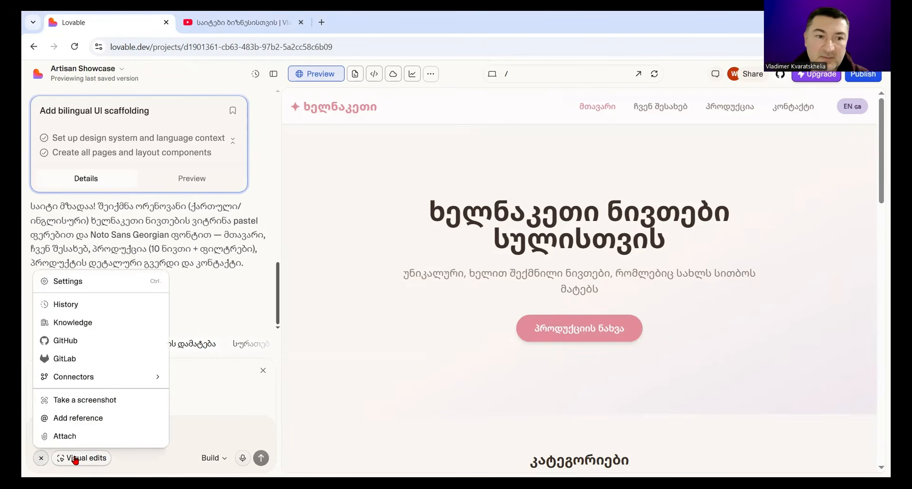
left_click(56, 438)
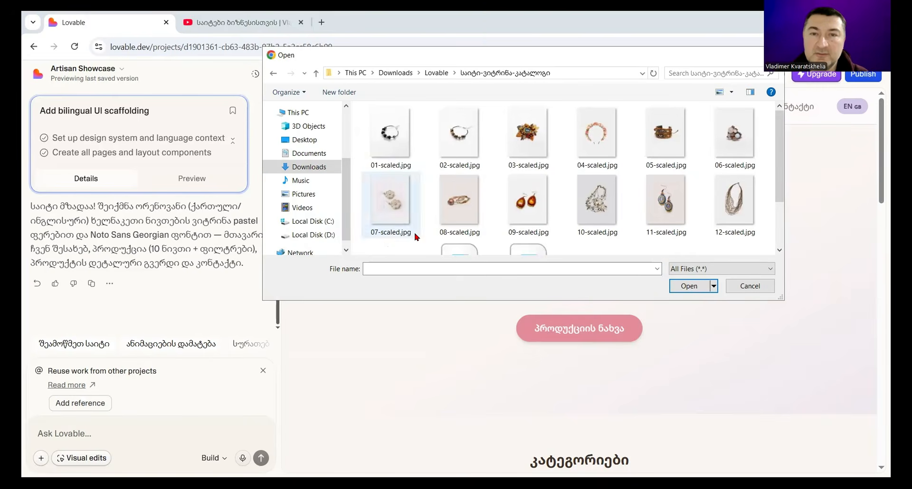
Step: Try to attach hero-section-catalog-site.webp and the product images 01-scaled.jpg through 12-scaled.jpg to the chat message
scroll(568, 216, "down", 2)
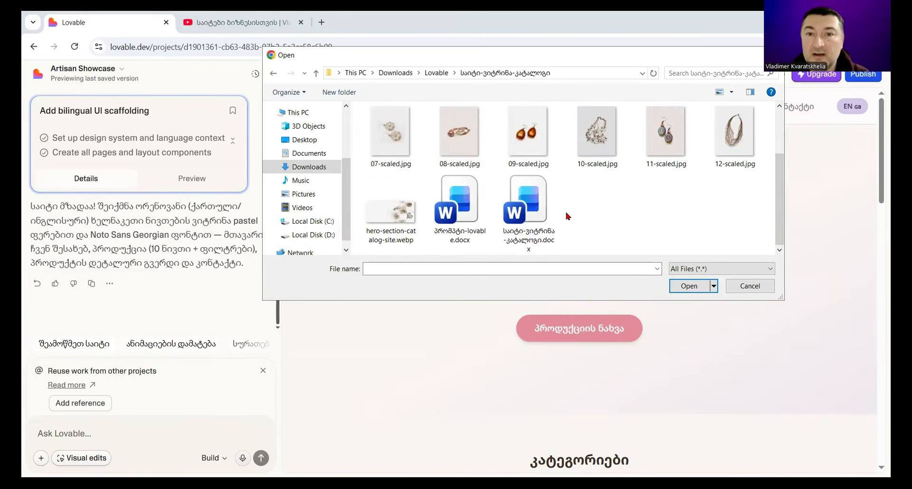
left_click(397, 240)
left_click(397, 241)
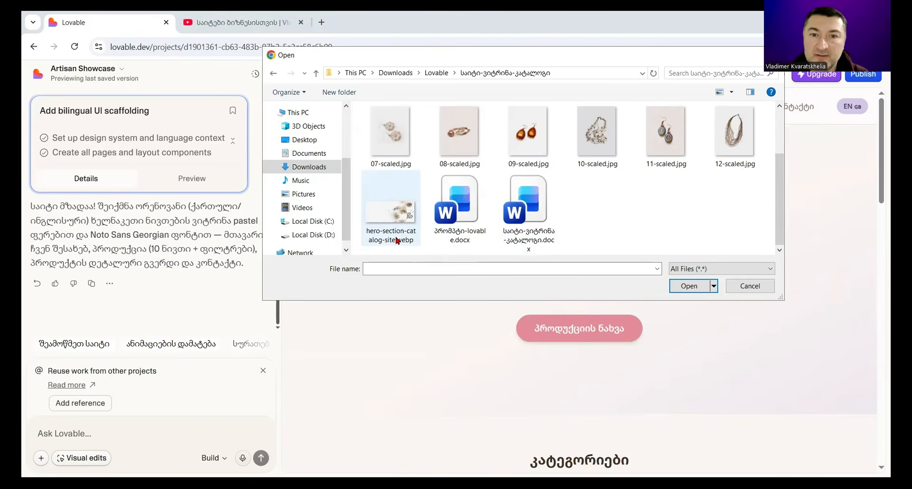
left_click(699, 289)
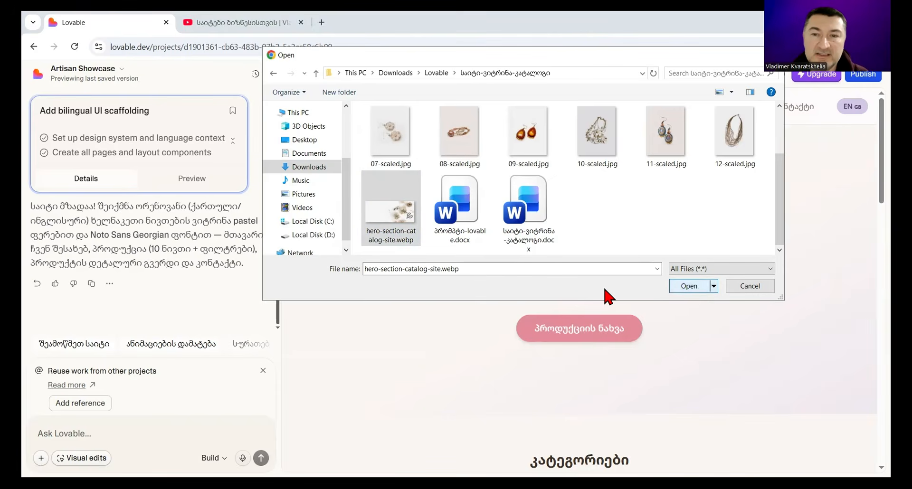
scroll(706, 249, "up", 1)
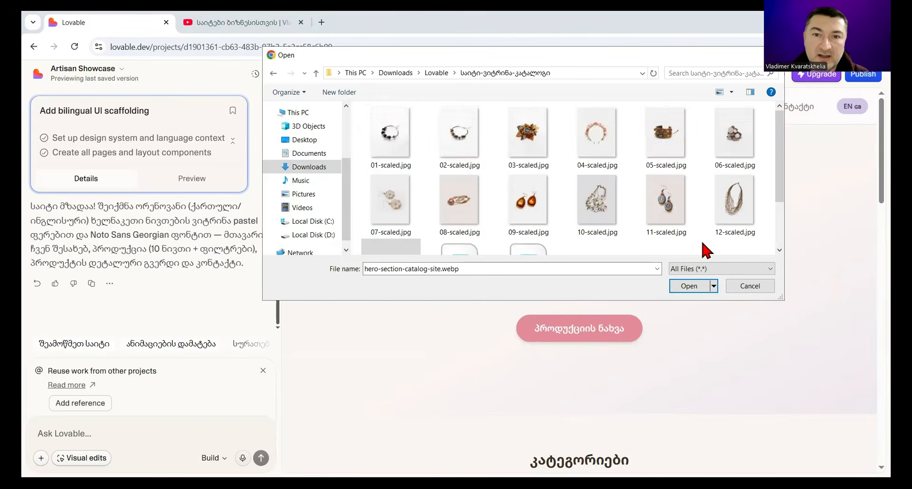
scroll(707, 250, "down", 1)
scroll(707, 250, "up", 1)
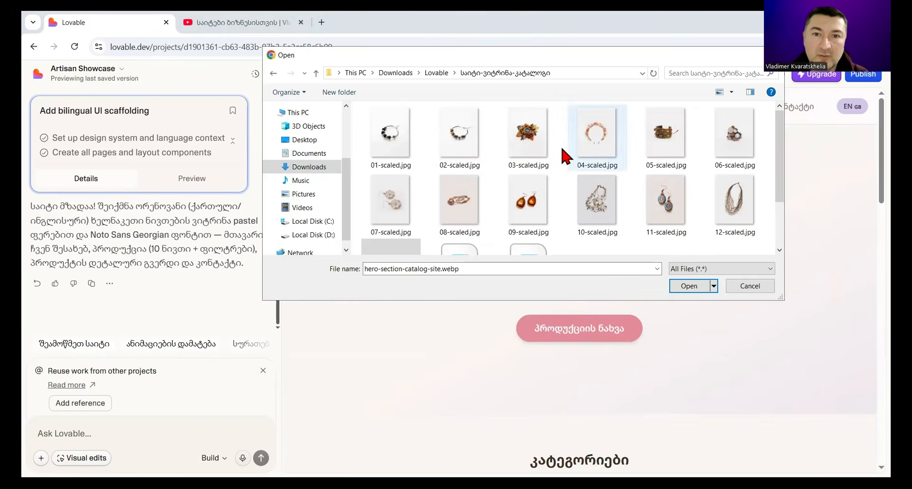
left_click(401, 127, "shift")
scroll(677, 240, "down", 1)
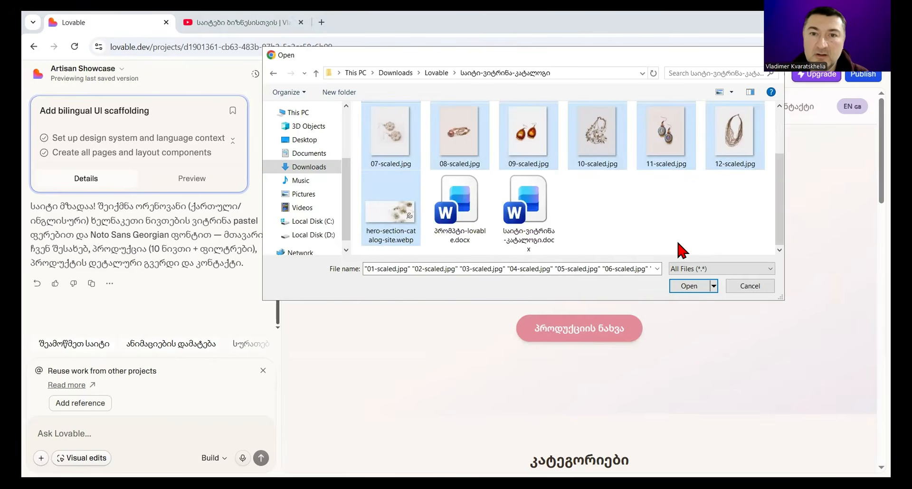
left_click(691, 287)
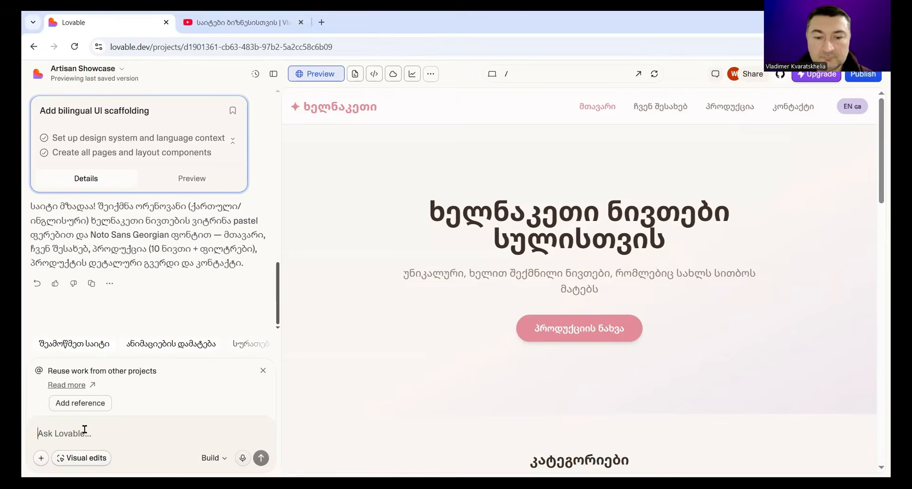
Step: Start the chat prompt with "სურათი, რომელისაც HERO აწერია დააყენე HERO სექციაში"
type("სუ")
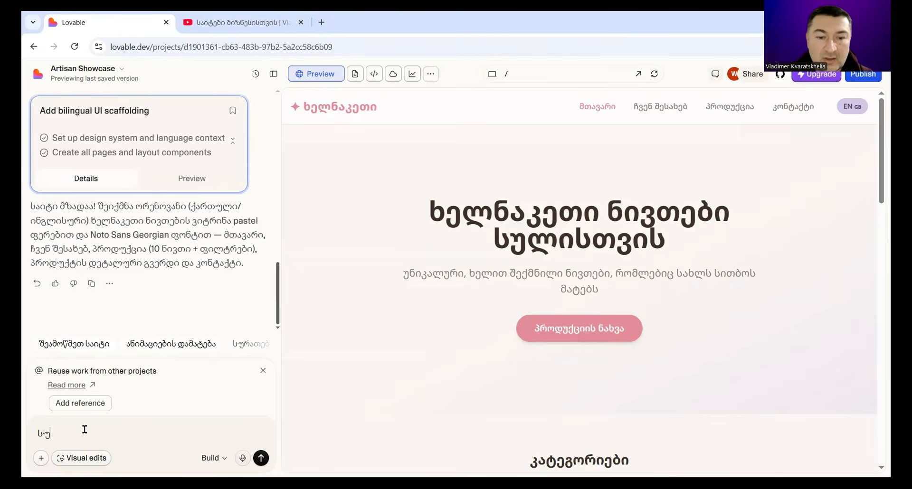
type("რათი, რომელისაც")
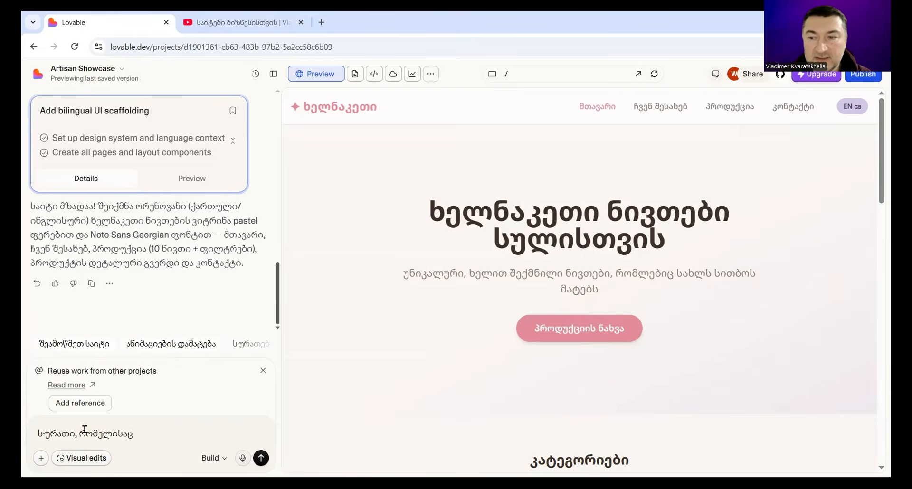
type(" HER")
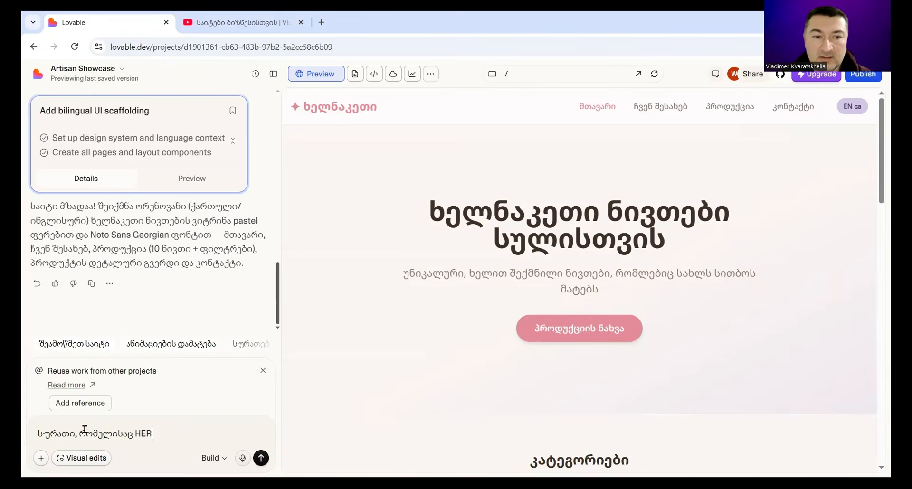
type("O აწ")
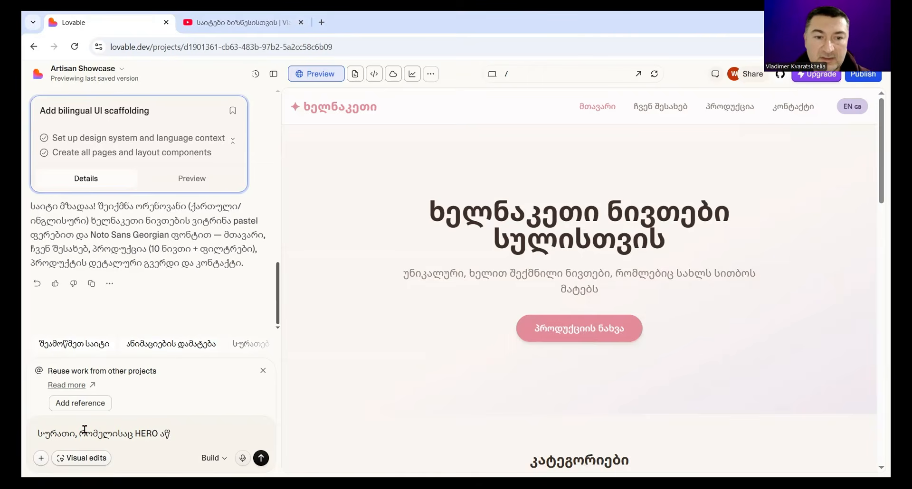
type("ერია დააყენე")
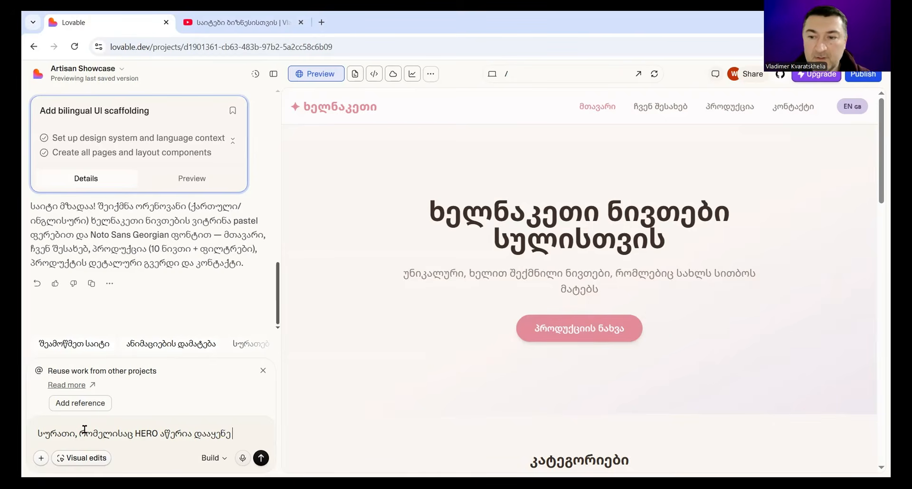
type(" HERO")
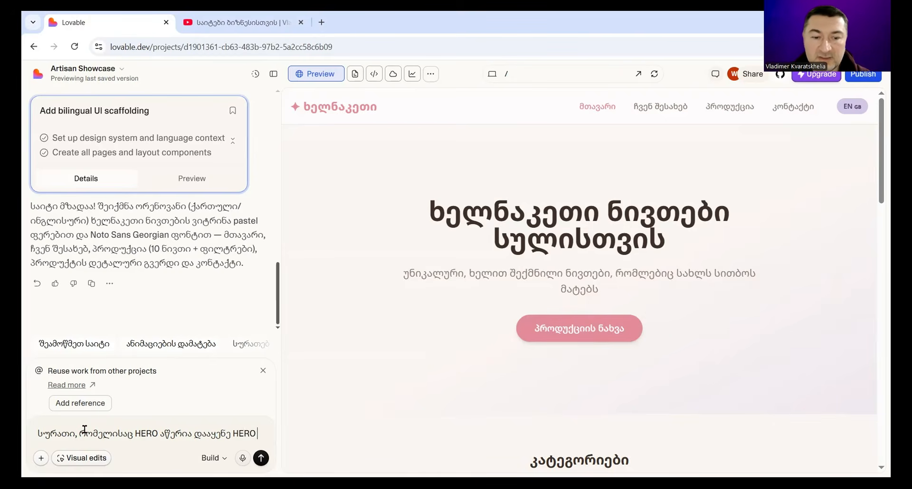
type(" sec")
key("BackSpace")
key("BackSpace")
key("BackSpace")
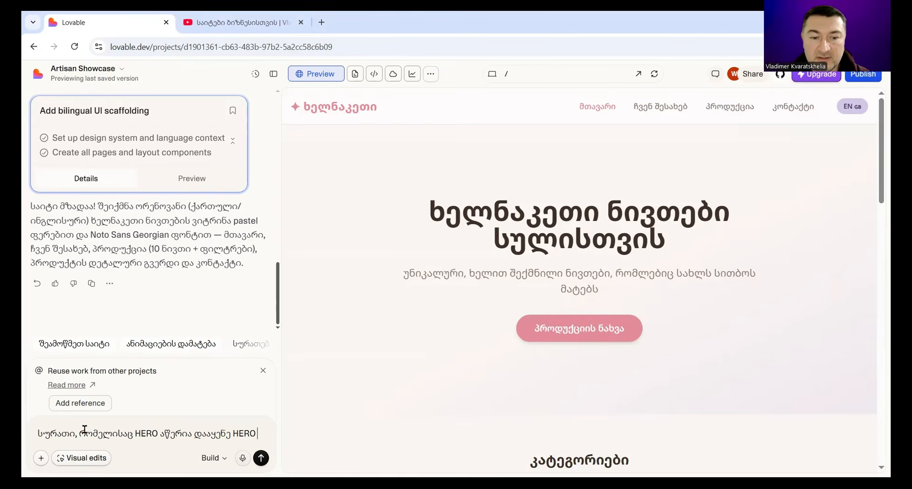
type("სექციაში")
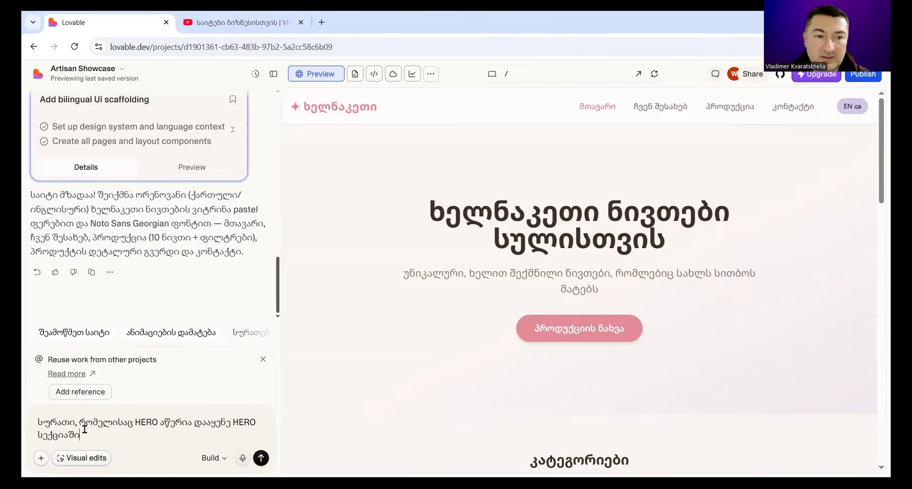
type(". ტანარჩ")
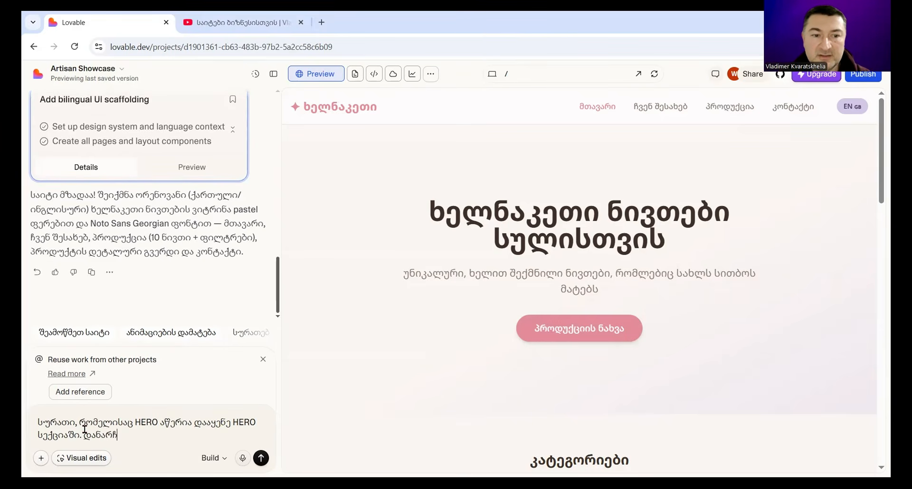
type("ენი სურათ")
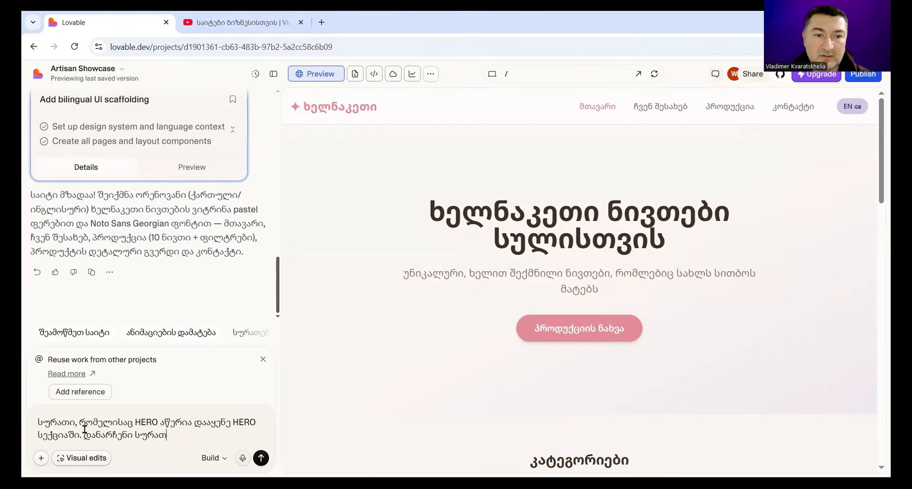
type("ები გამოი")
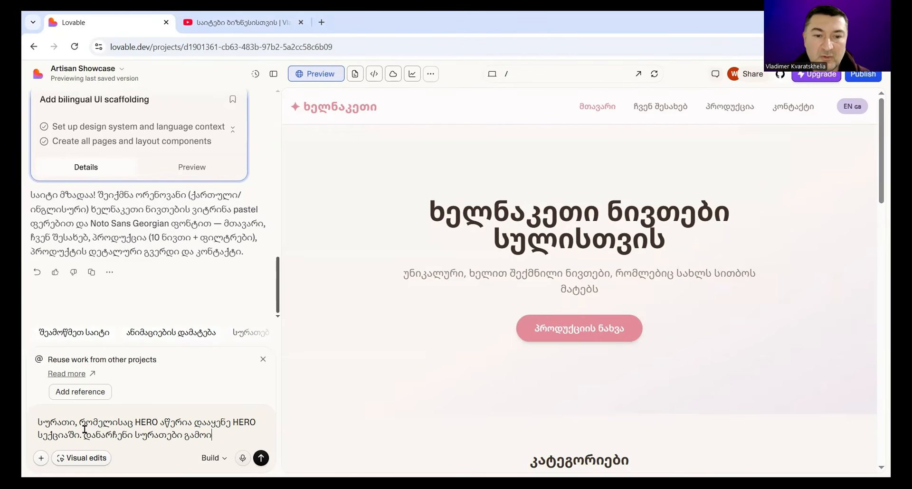
type("ყენე")
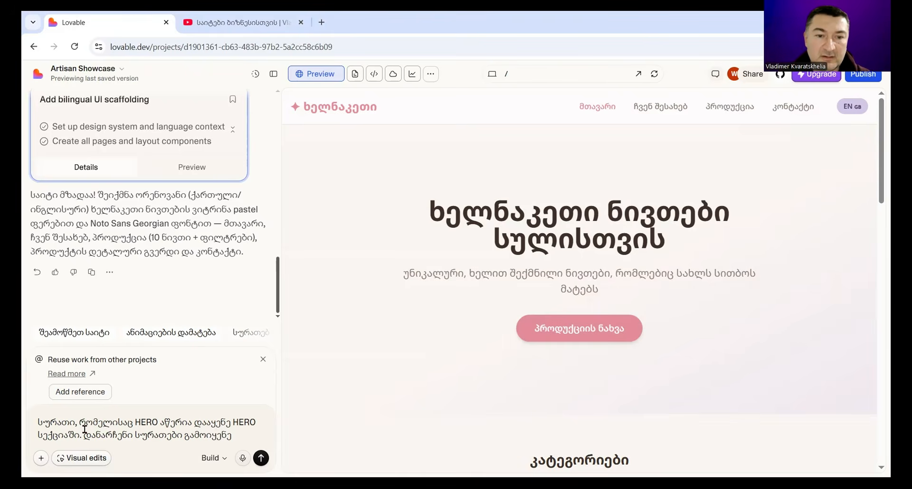
type(" სამკაუ")
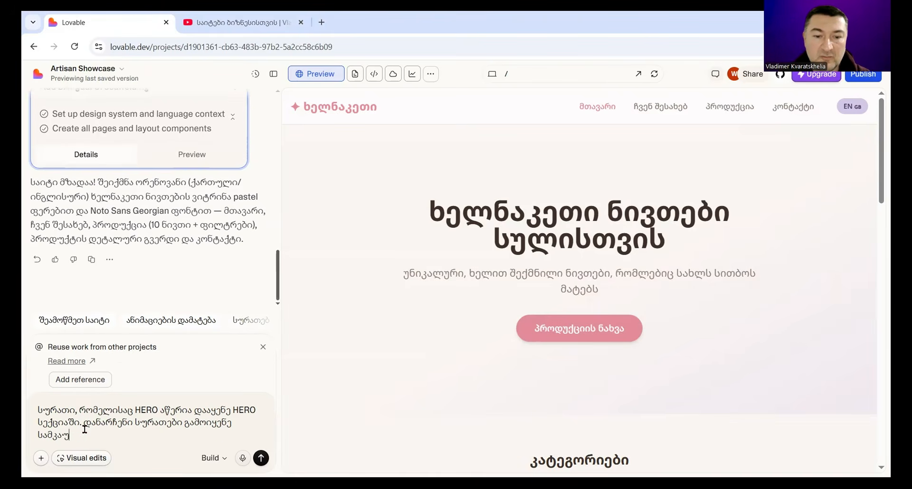
type("ლების კატეგ")
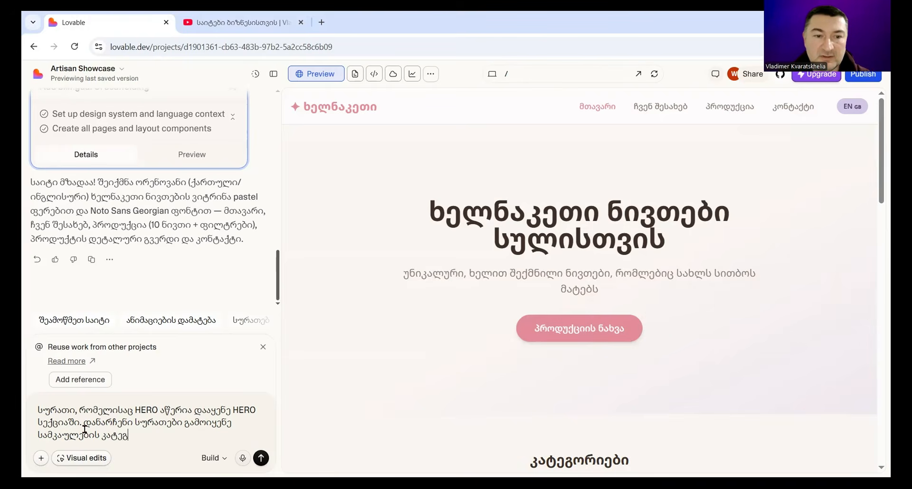
type("რ")
type("რიის")
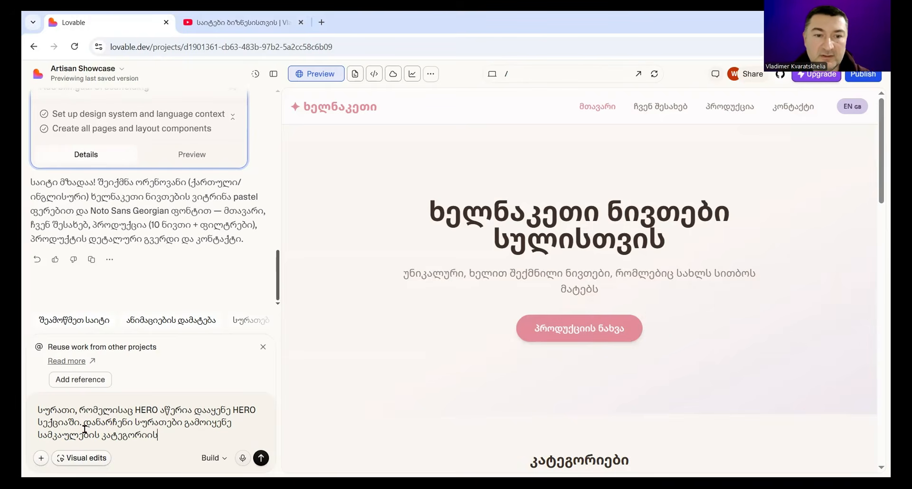
type("თვის. მოუ")
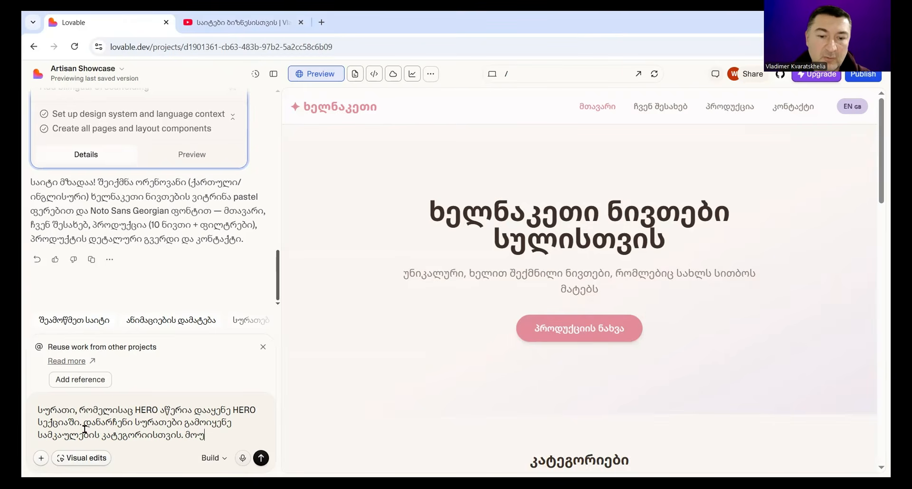
type("ფიქ")
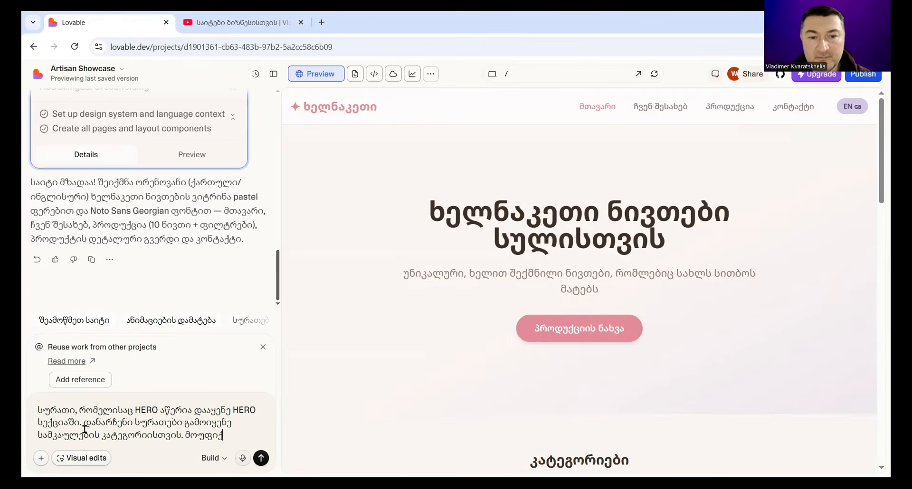
type("რე დასახელე")
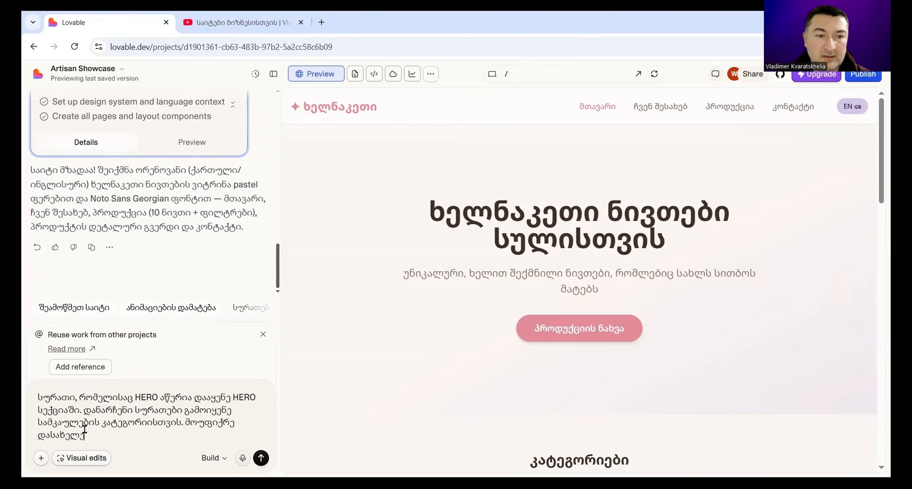
type("ბა, აღწერა და ფასი.")
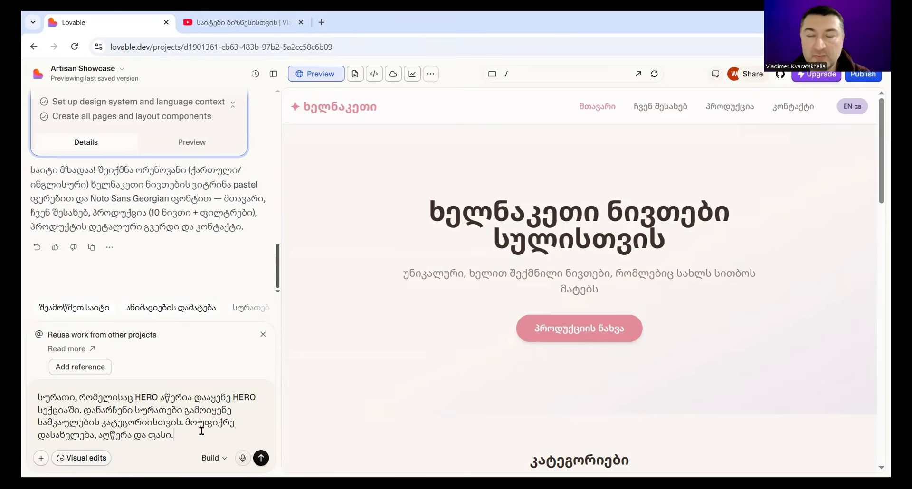
left_click(42, 458)
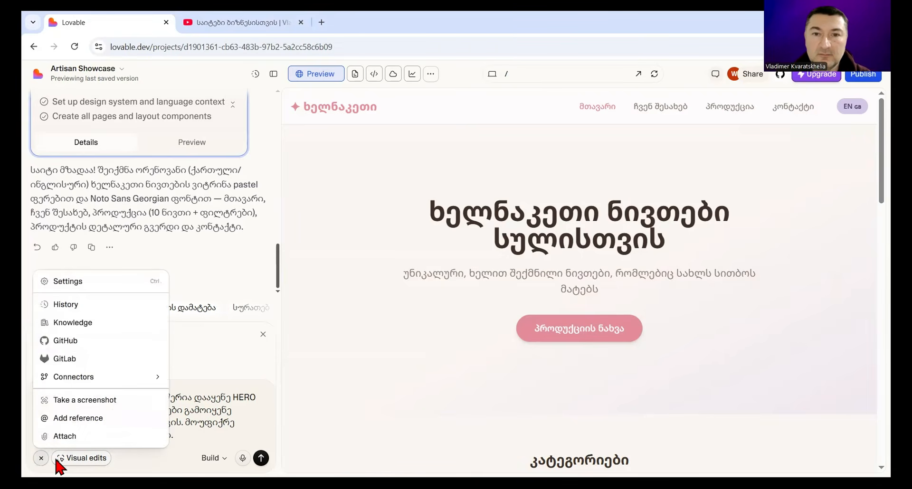
left_click(66, 435)
scroll(562, 237, "up", 2)
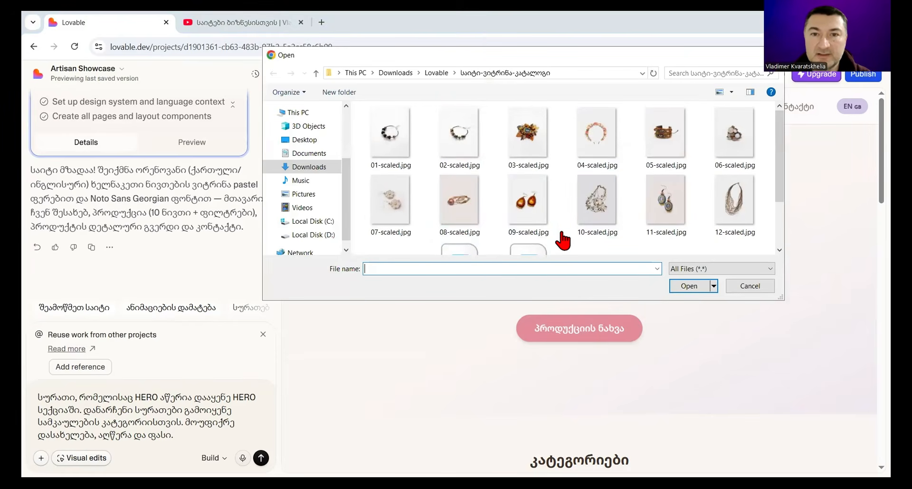
left_click(389, 143)
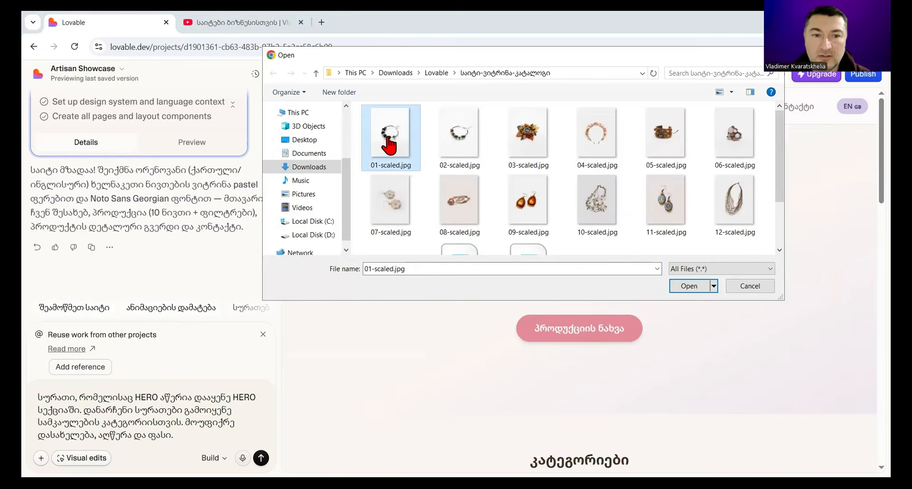
left_click(185, 437)
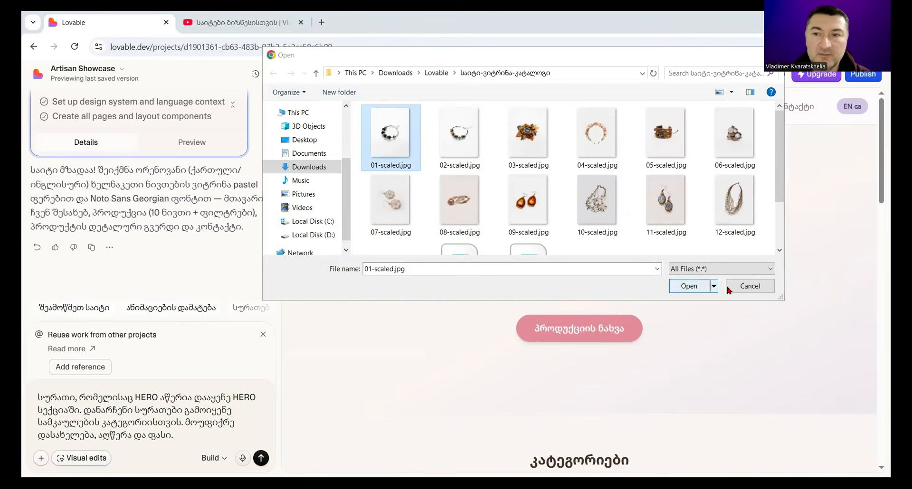
left_click(753, 285)
Step: Send the image placement prompt, check the sent message in the chat, and stop its generation
left_click(261, 458)
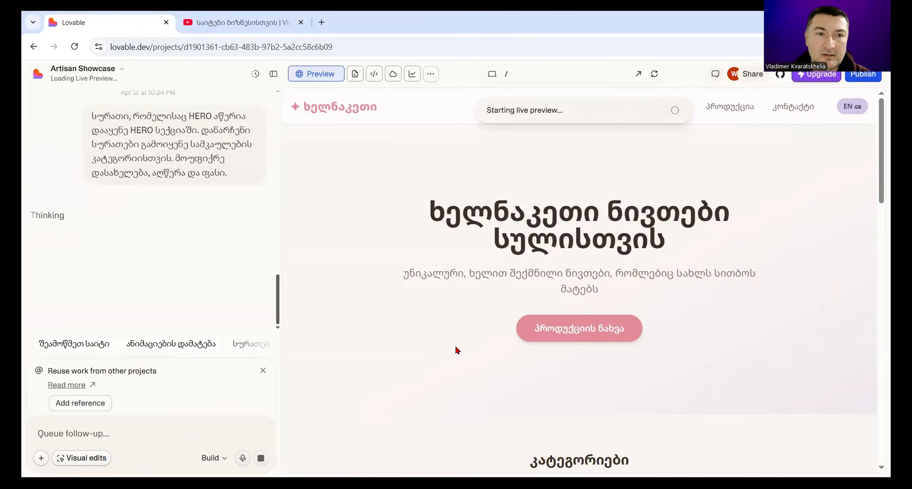
scroll(226, 276, "up", 3)
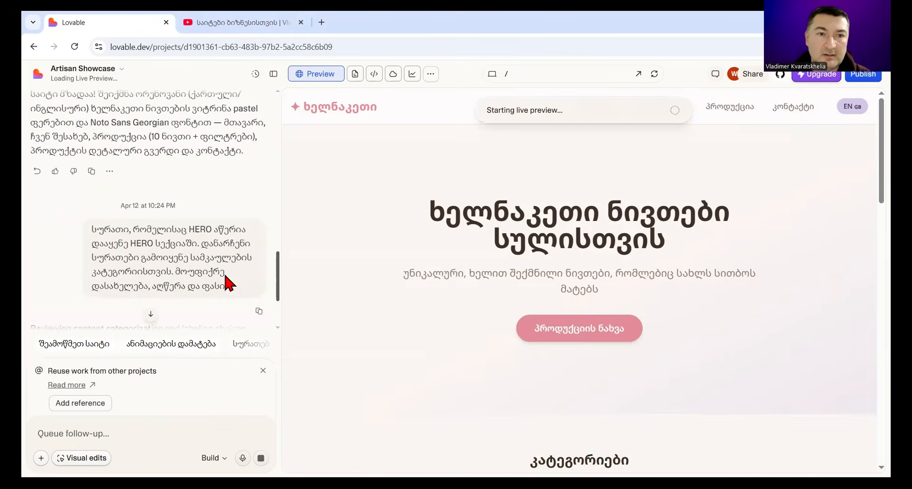
scroll(226, 277, "down", 3)
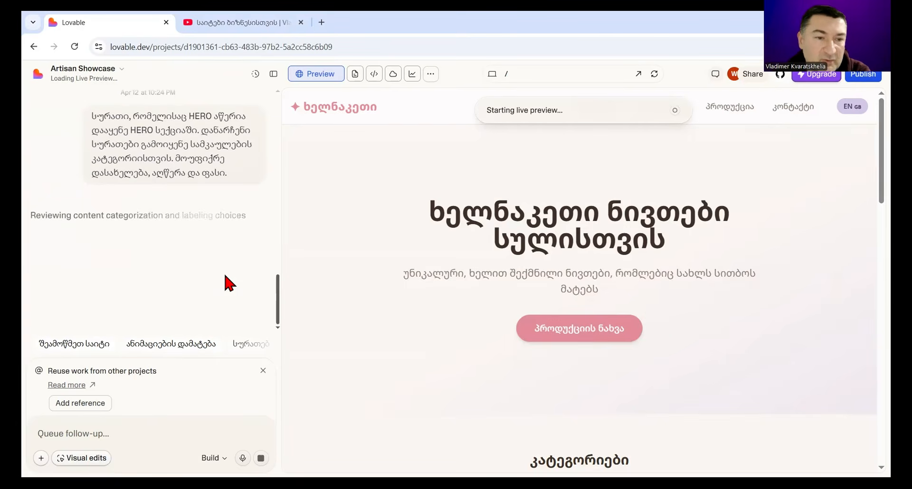
left_click(261, 459)
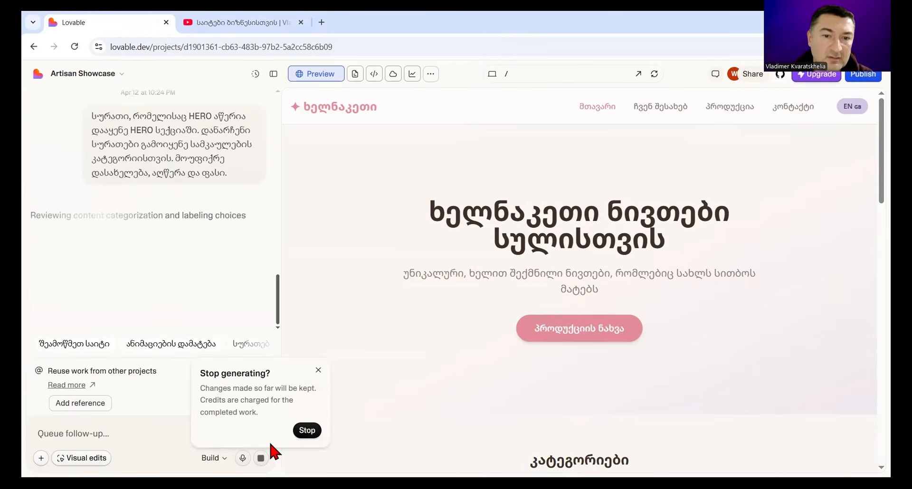
left_click(308, 432)
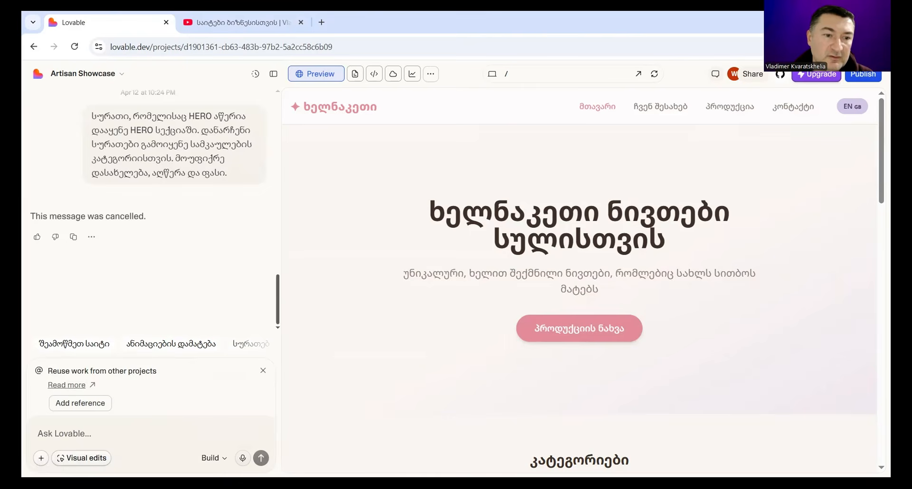
Step: Attach the image hero-section-catalog-site.webp to a new chat message
left_click(41, 458)
left_click(66, 436)
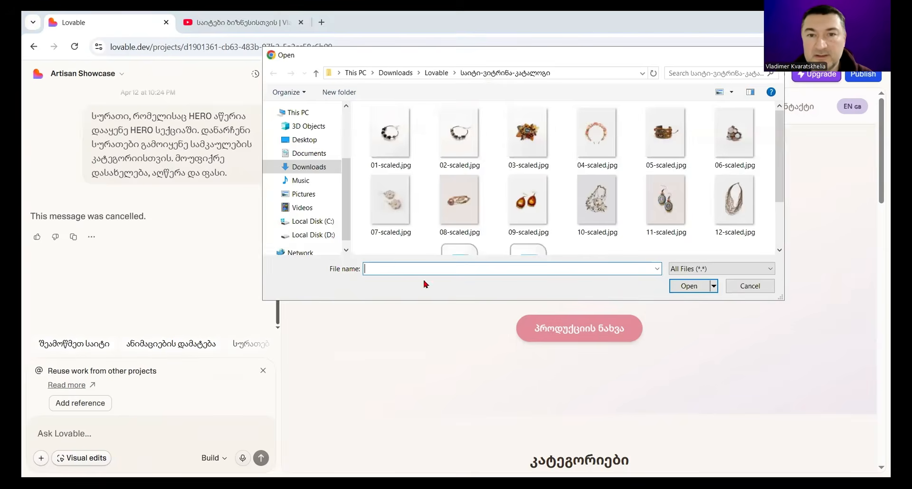
scroll(480, 228, "down", 2)
left_click(390, 223)
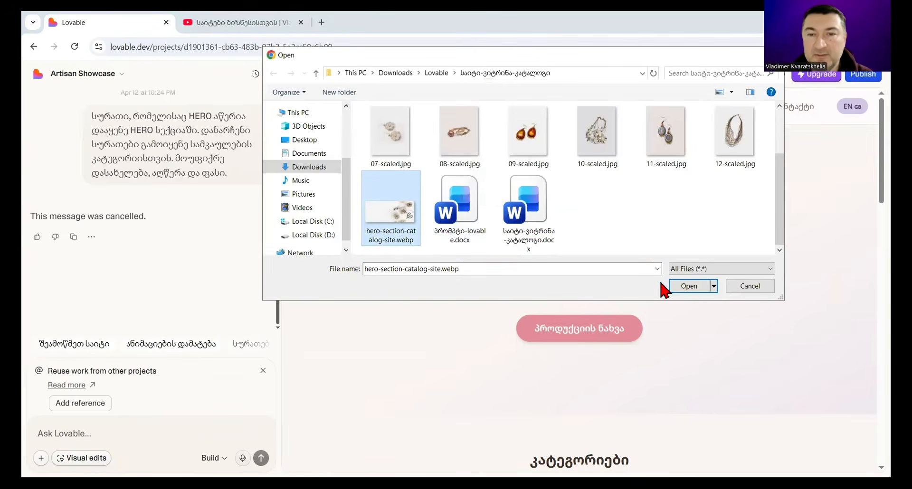
left_click(690, 286)
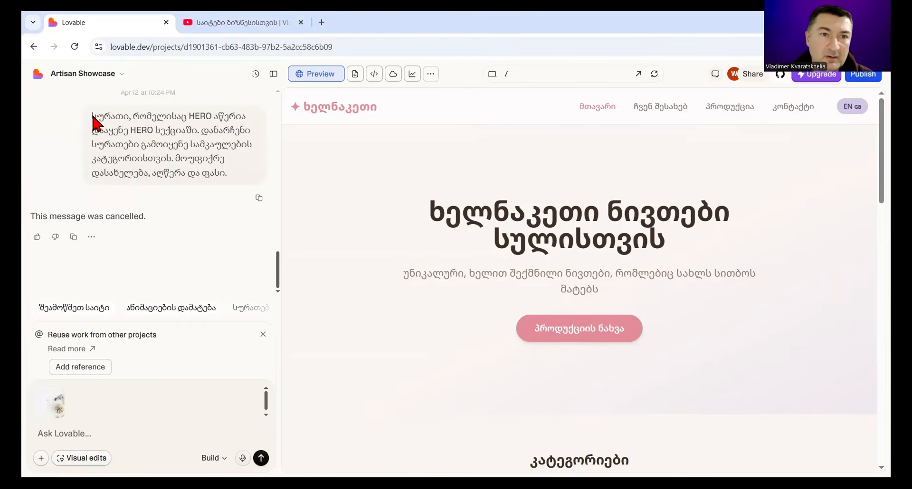
Step: Reuse the cancelled message's first sentence, "სურათი, რომელისაც HERO აწერია დააყენე HERO სექციაში.", as the prompt and send it with the hero image
left_click_drag(93, 118, 198, 128)
key("ctrl+c")
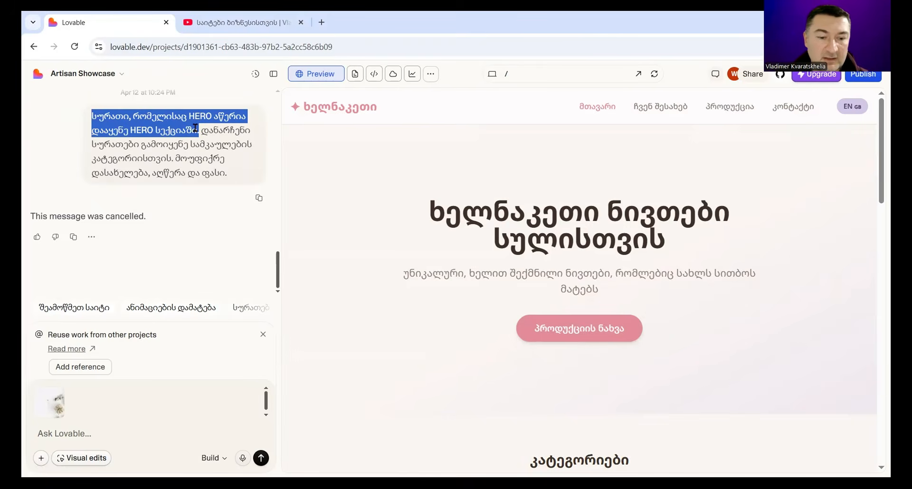
left_click(75, 432)
key("ctrl+v")
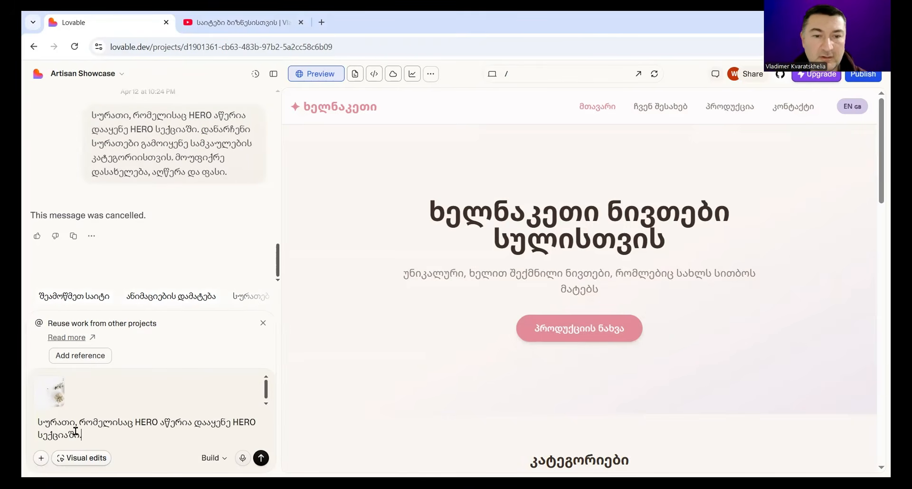
left_click(261, 459)
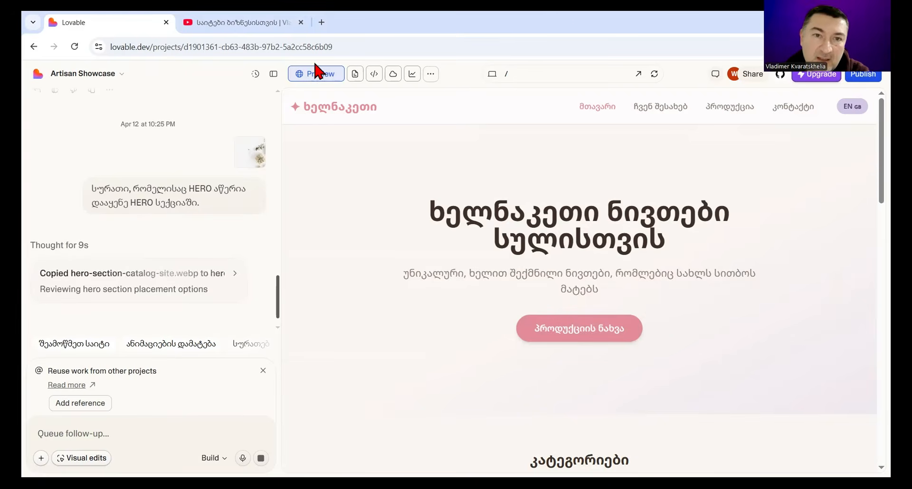
Step: Examine the home page's hero, category and sale sections in the preview at full width
left_click(274, 76)
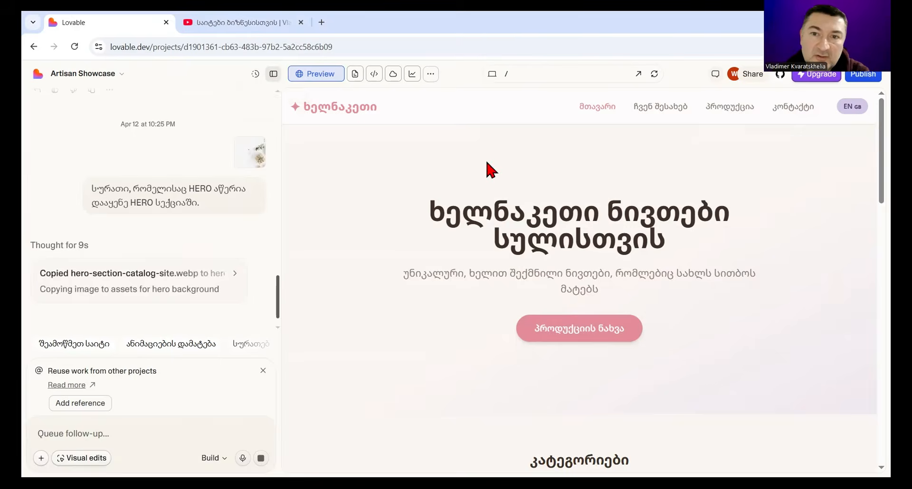
scroll(706, 261, "down", 5)
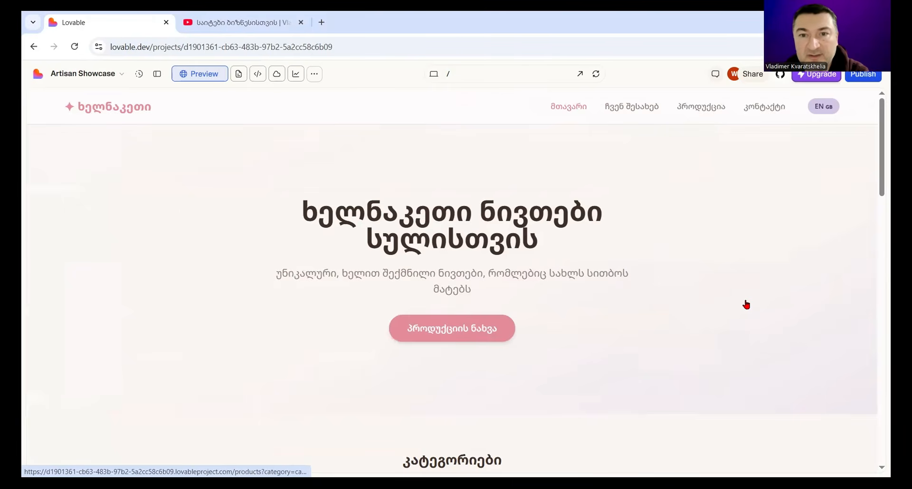
scroll(716, 247, "down", 8)
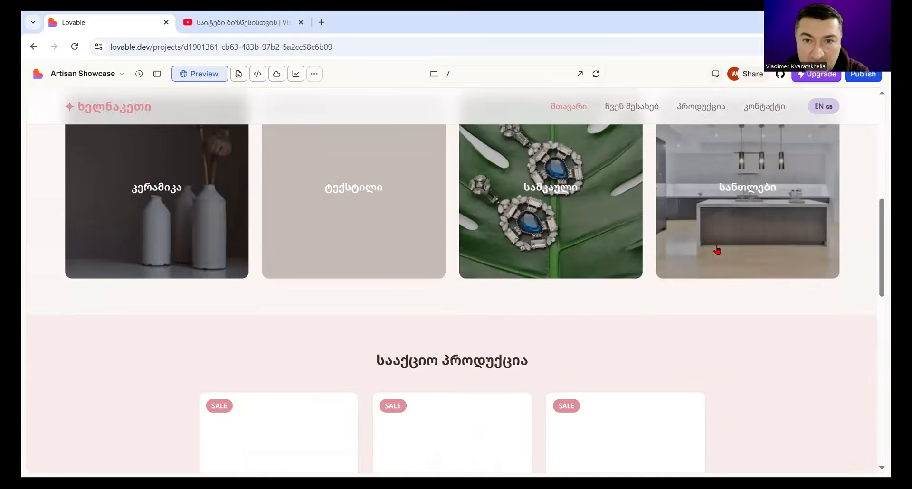
scroll(718, 250, "up", 10)
left_click(157, 75)
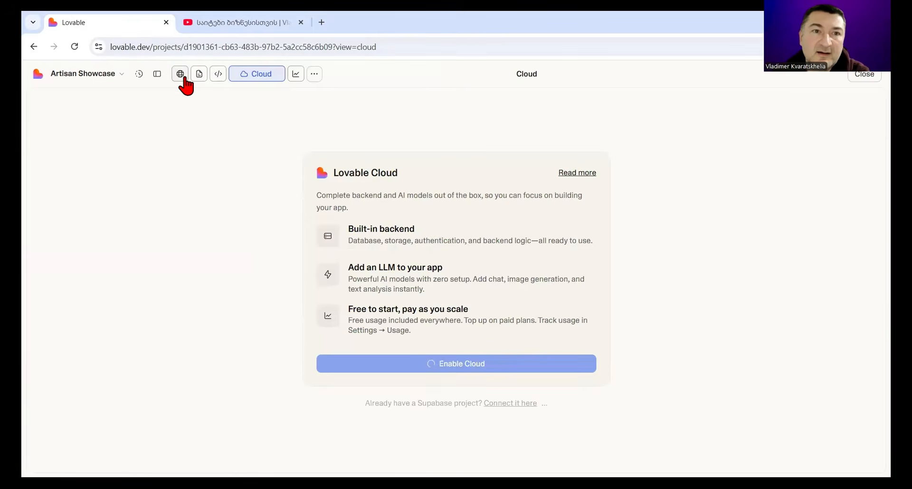
Step: Return from the Cloud view to the site preview and examine the hero section's image at full width
left_click(158, 74)
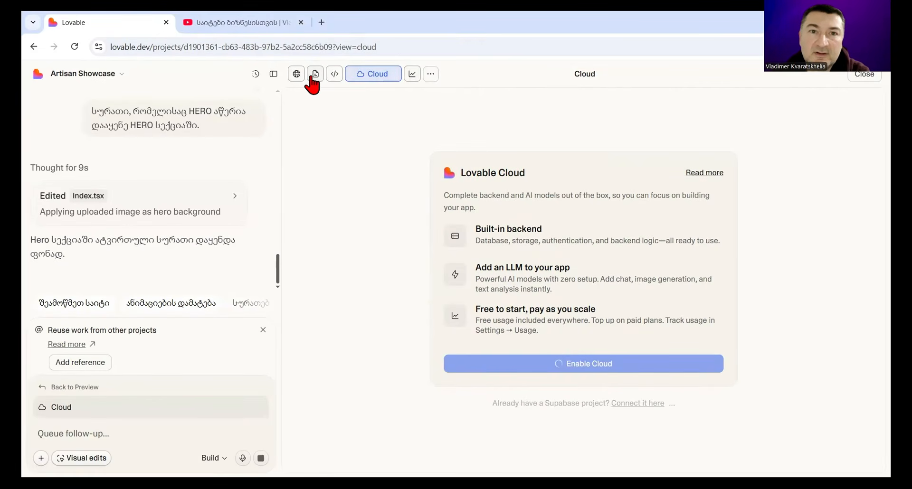
left_click(297, 75)
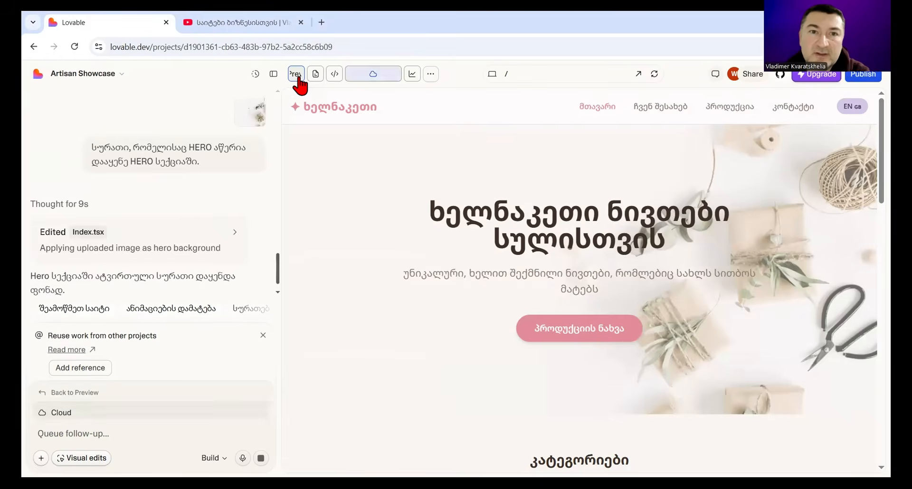
left_click(274, 75)
scroll(824, 285, "down", 4)
scroll(822, 279, "up", 4)
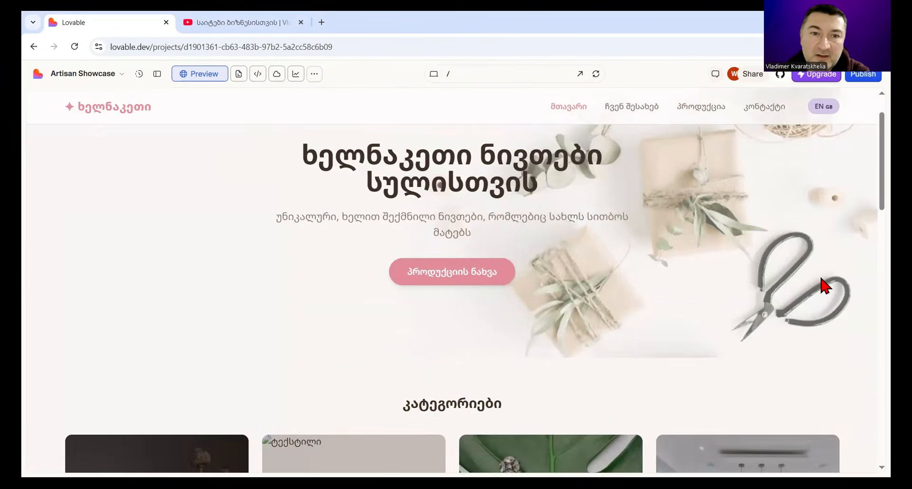
left_click(158, 75)
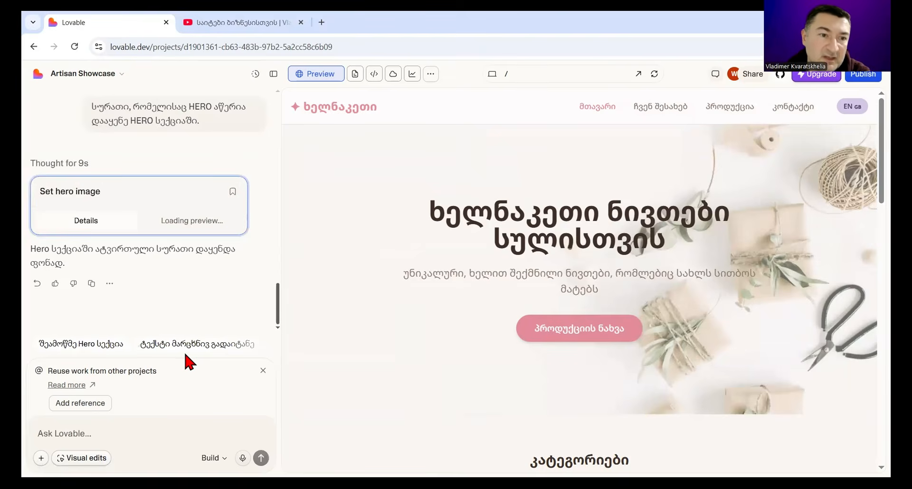
Step: Copy "სურათები გამოიყენე სამკაულების კატეგორიისთვის. მოუფიქრე დასახელება, აღწერა და ფასი." from the cancelled message into a new prompt
left_click(84, 433)
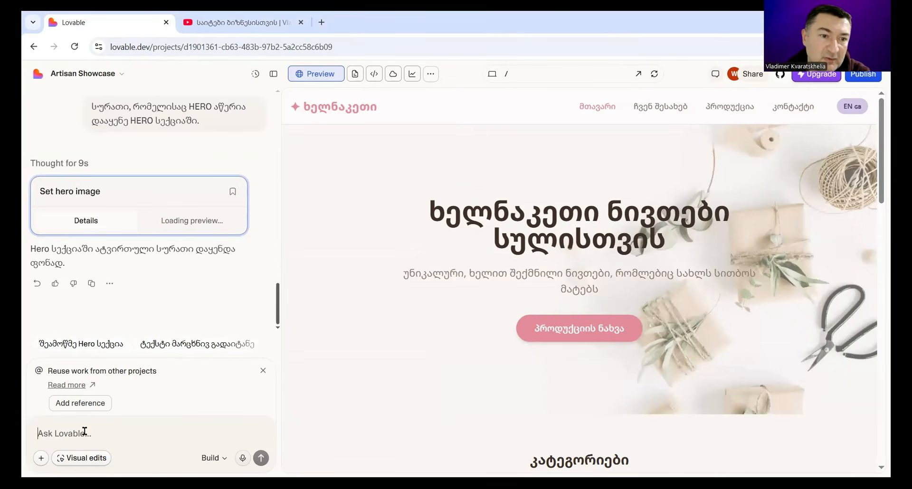
scroll(183, 206, "up", 5)
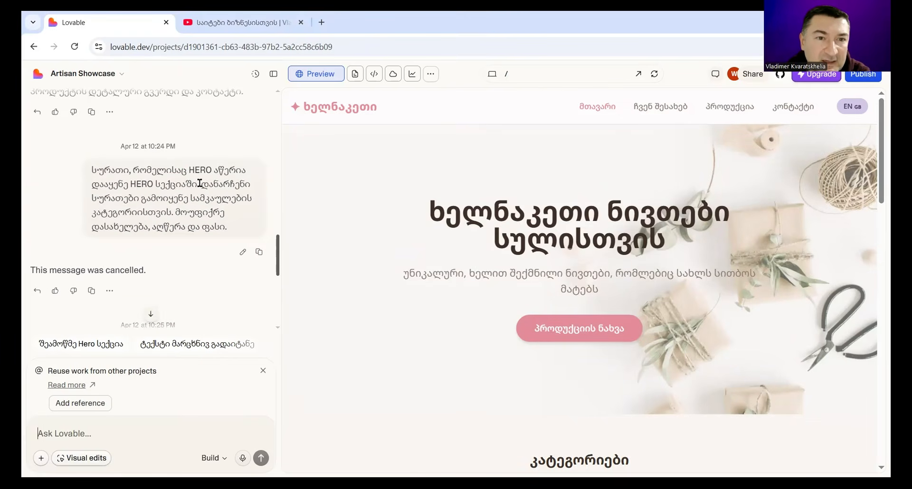
left_click_drag(93, 195, 249, 235)
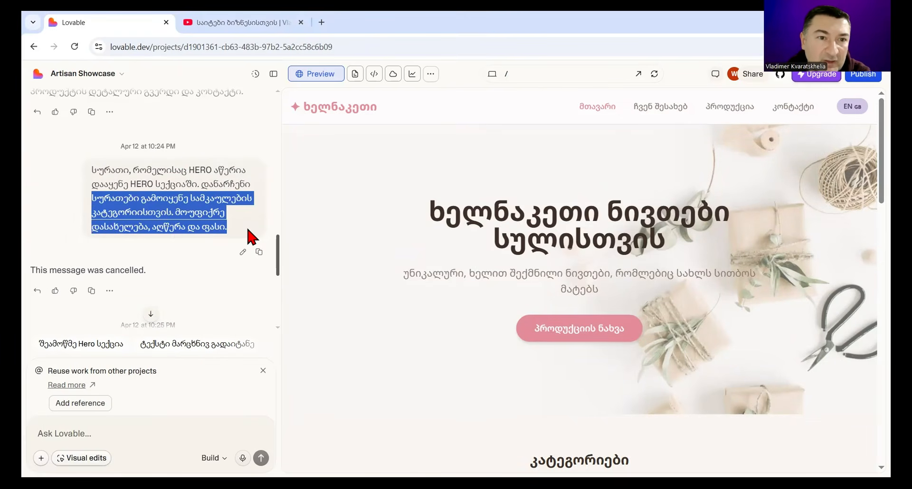
right_click(167, 209)
left_click(190, 227)
left_click(88, 433)
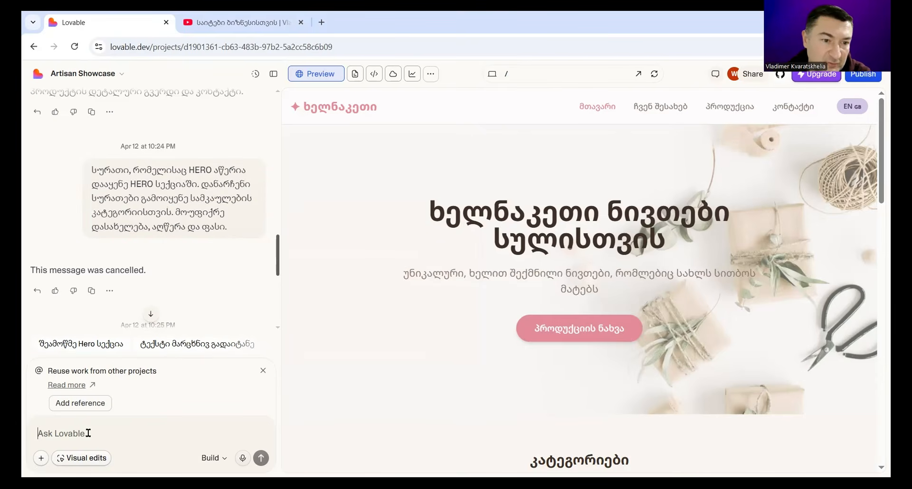
right_click(49, 440)
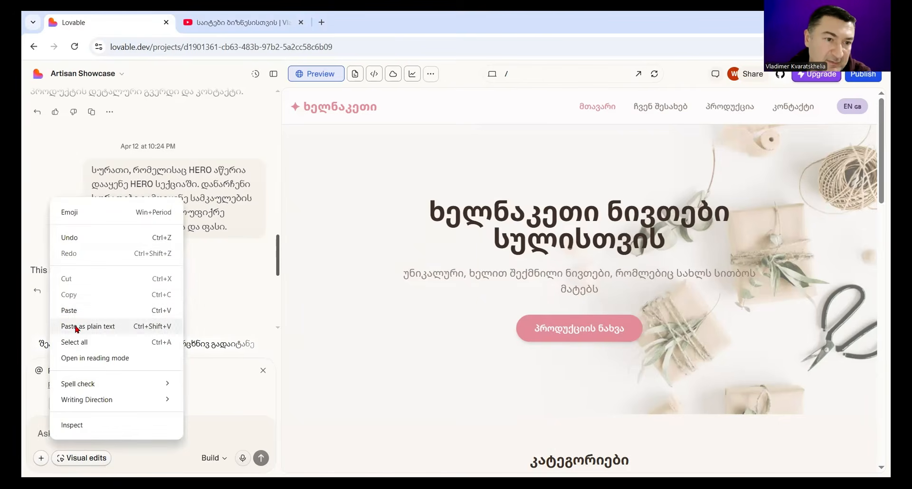
left_click(76, 312)
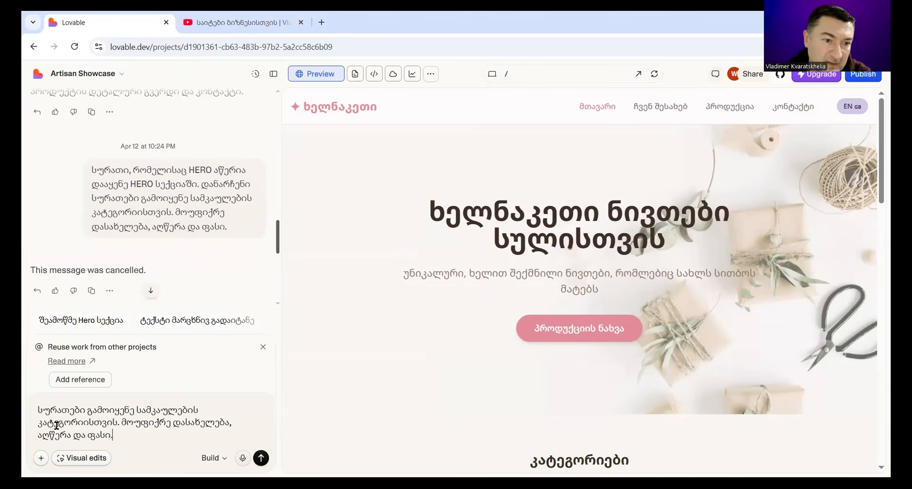
Step: Try to attach the twelve jewellery images 01-scaled.jpg through 12-scaled.jpg to the prompt
left_click(41, 458)
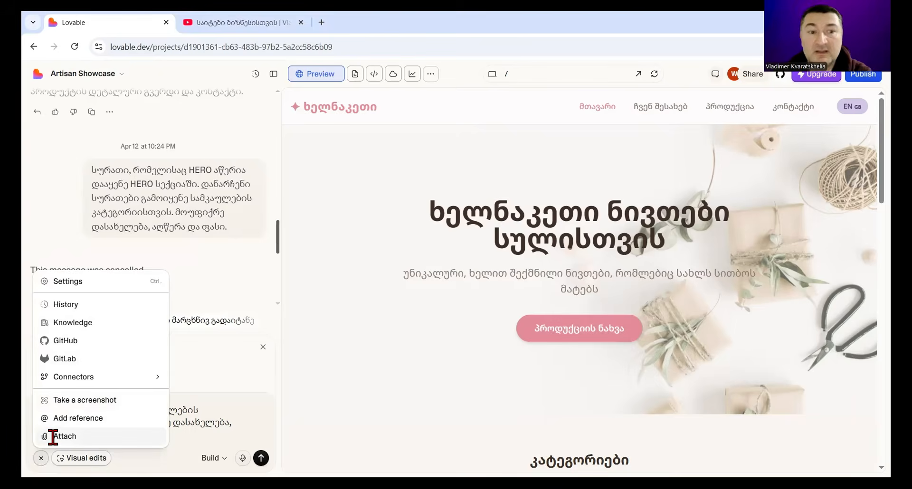
left_click(52, 434)
left_click(406, 135)
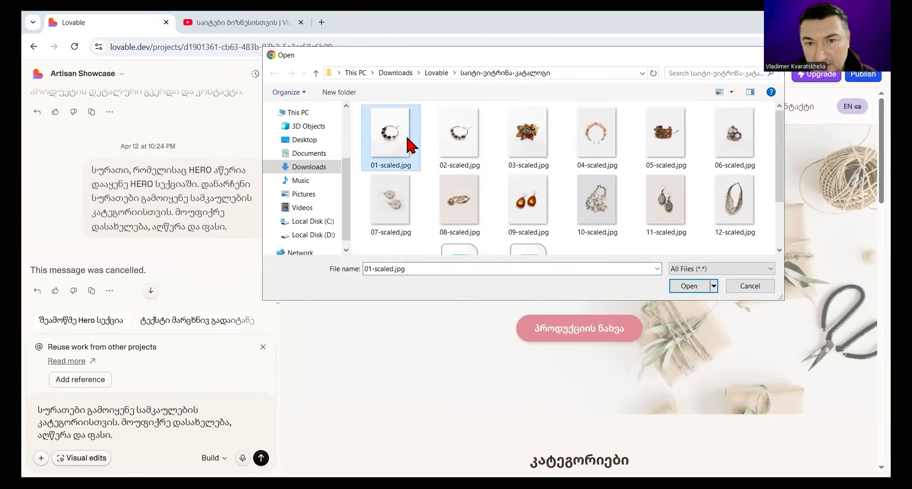
left_click(751, 201, "shift")
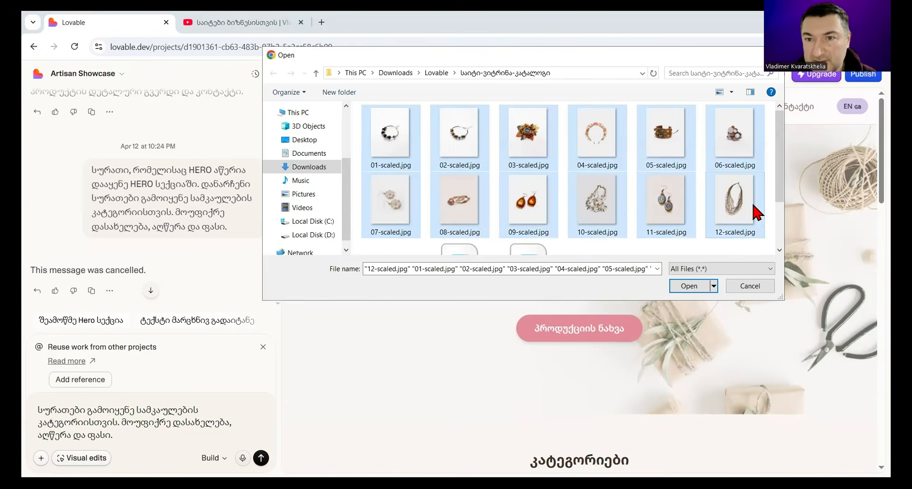
left_click(697, 287)
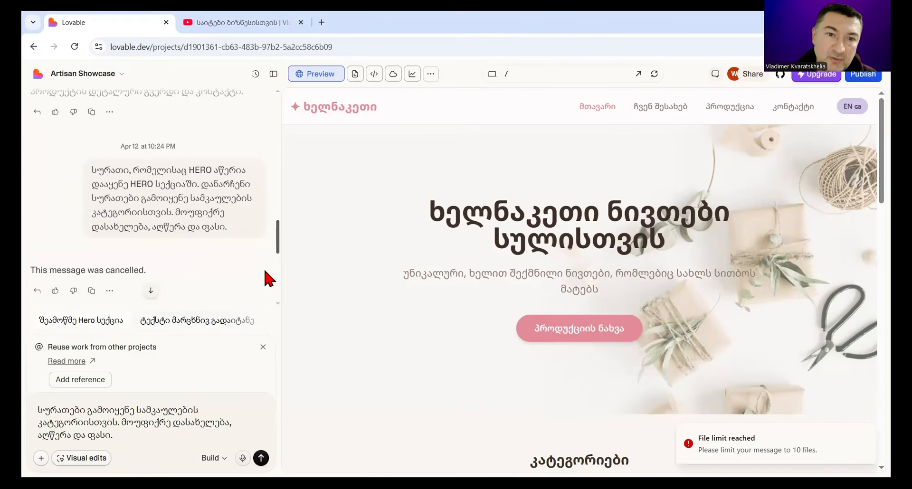
Step: Send the jewellery prompt without attachments and answer the follow-up question with "სხვა სურათები მაქვს"
left_click_drag(279, 245, 283, 318)
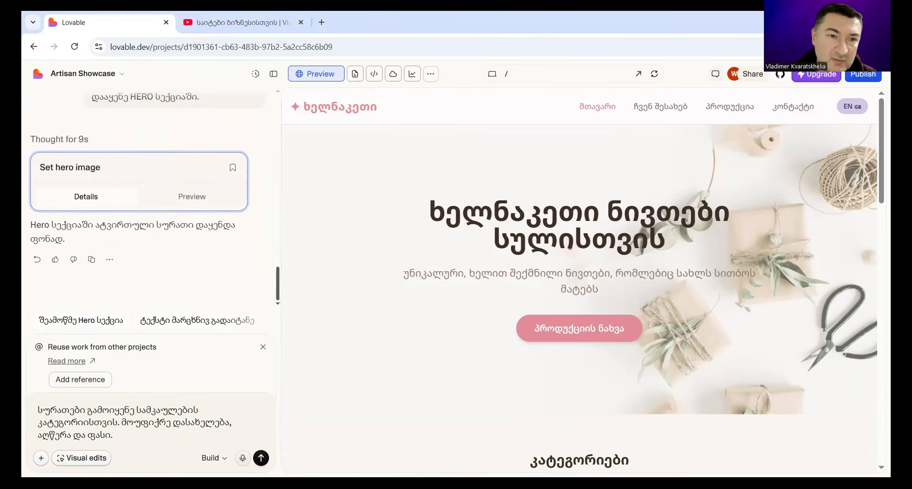
left_click(261, 459)
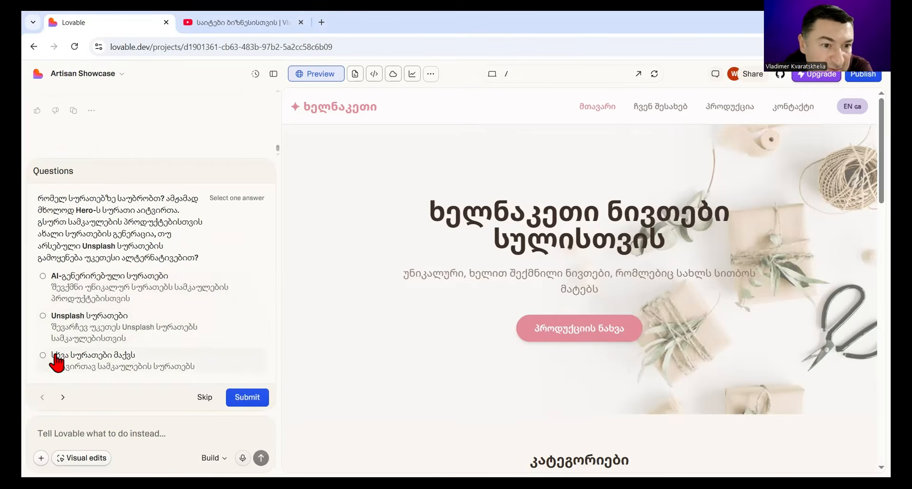
left_click(43, 360)
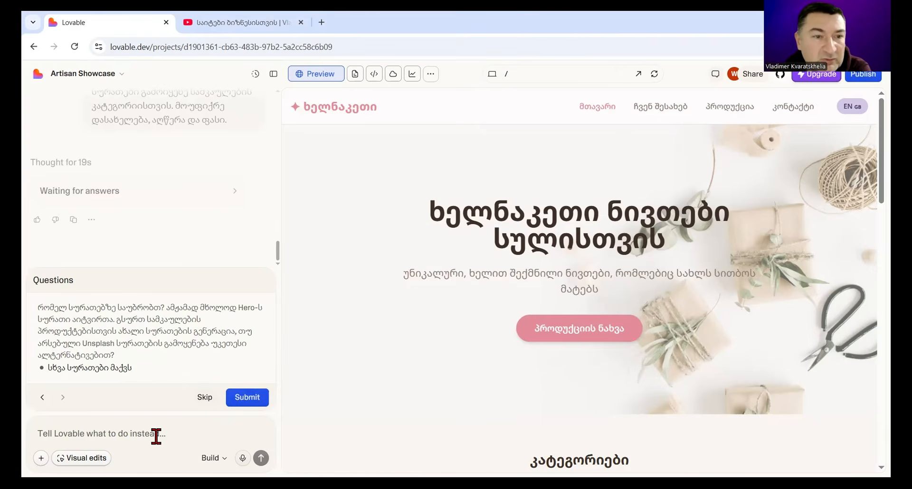
Step: Leave the Artisan Showcase project for the dashboard and open the list of all projects
scroll(179, 265, "up", 5)
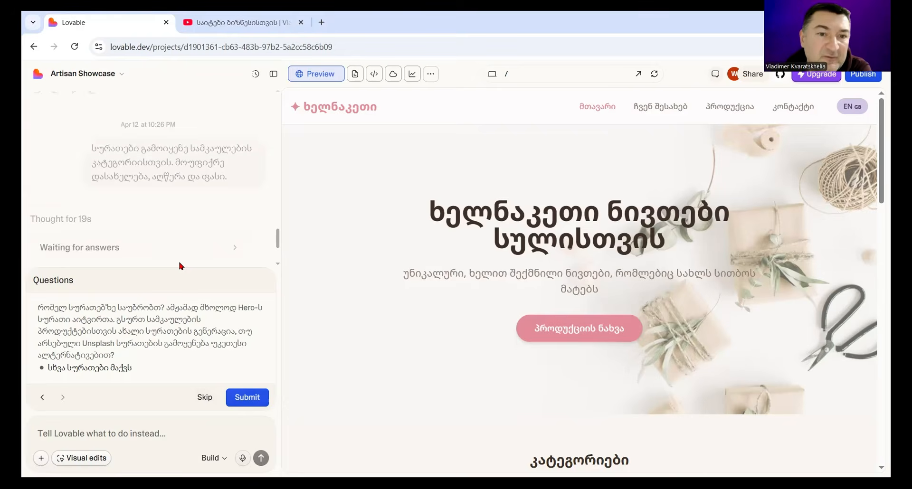
left_click(273, 75)
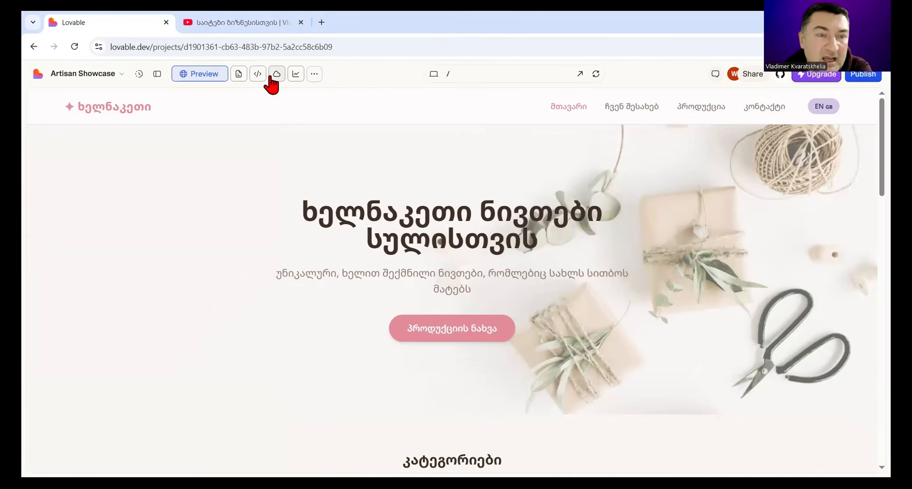
left_click(157, 80)
left_click(74, 75)
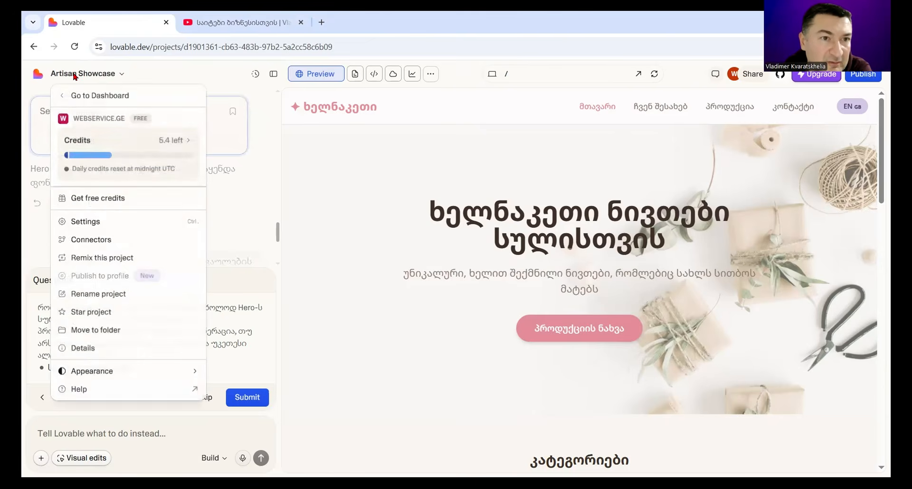
left_click(74, 95)
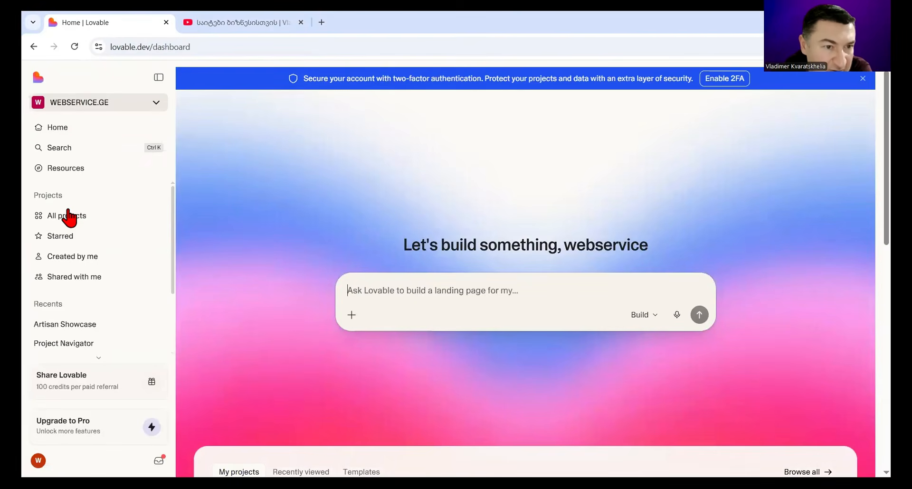
left_click(70, 218)
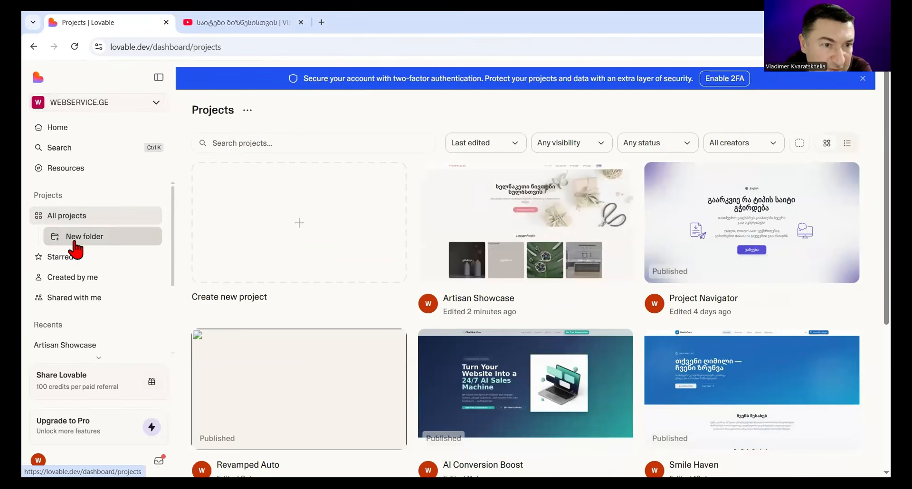
Step: Create a folder named "სამკაულები" with Workspace visibility
left_click(75, 238)
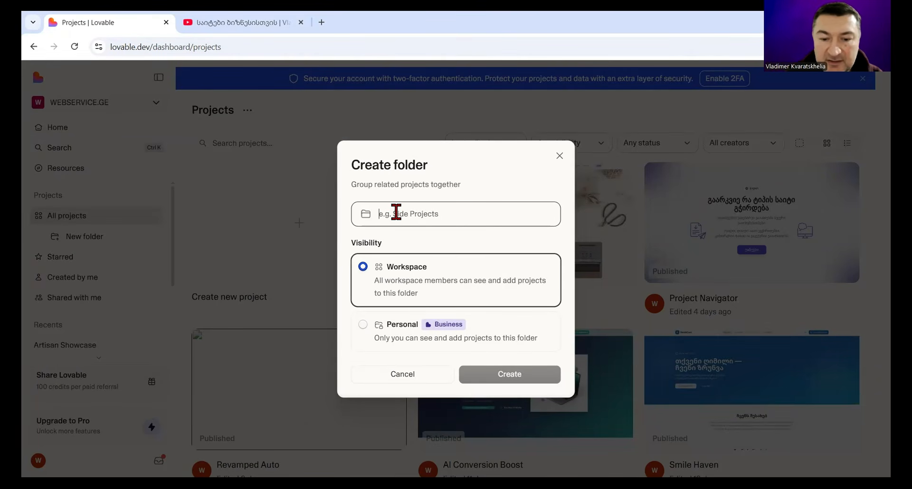
type("სამ")
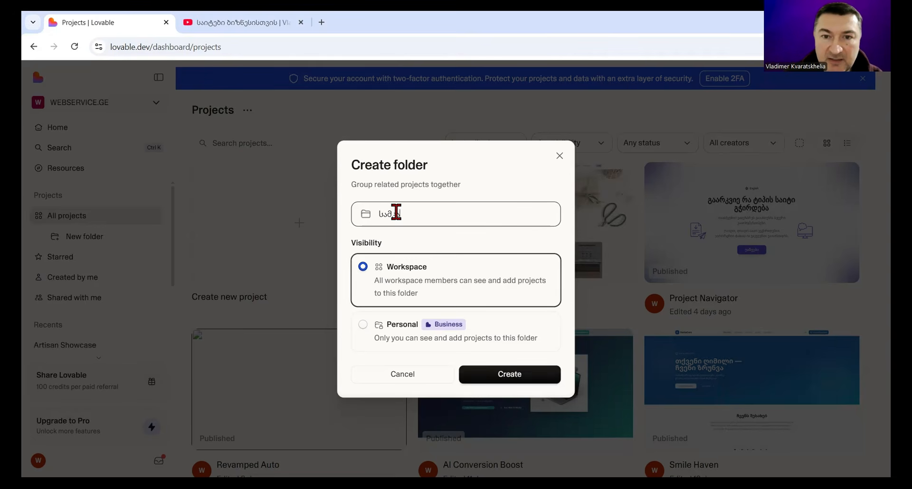
type("კაულები")
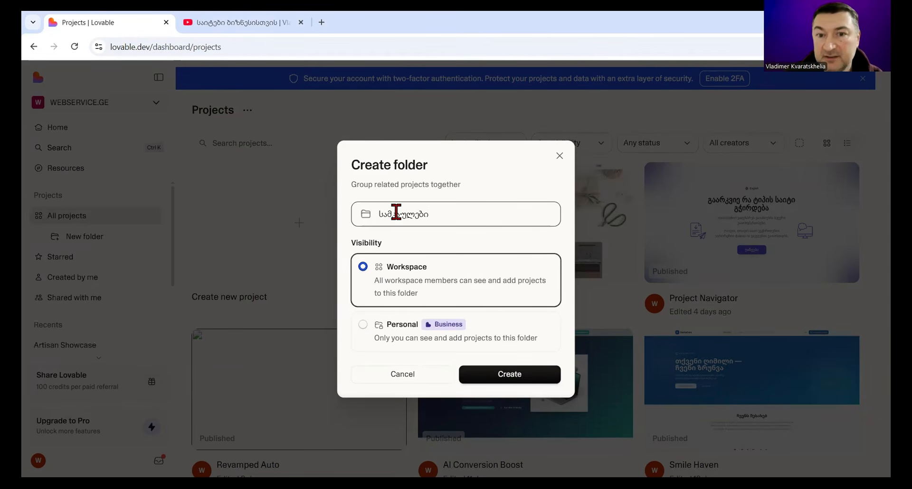
left_click(508, 374)
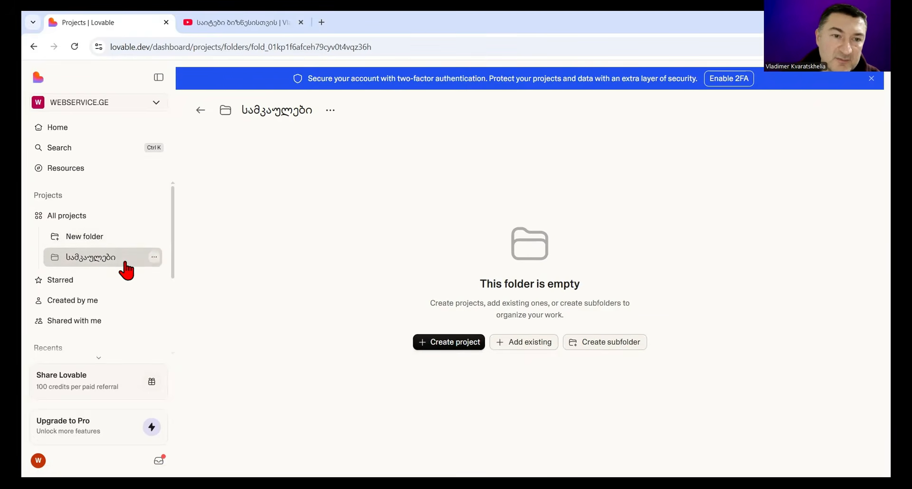
Step: Check the options of the "სამკაულები" folder, return to all projects and reopen the Artisan Showcase project
left_click(154, 258)
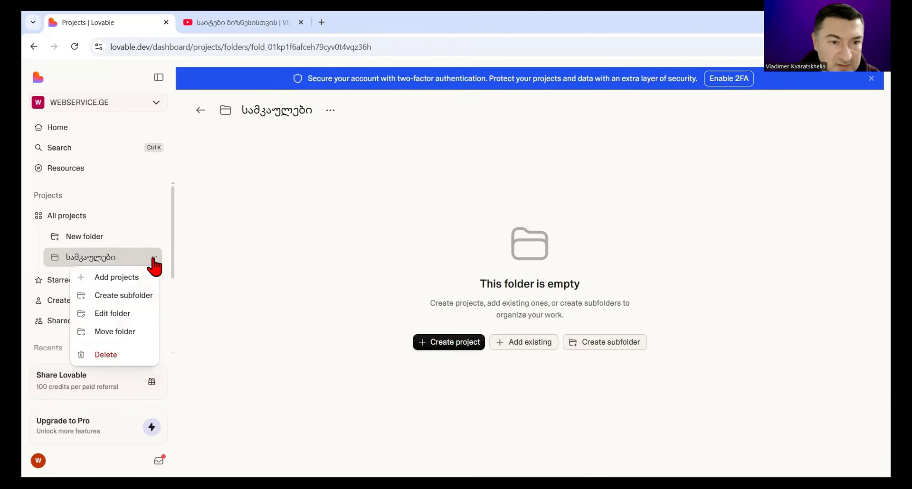
left_click(280, 250)
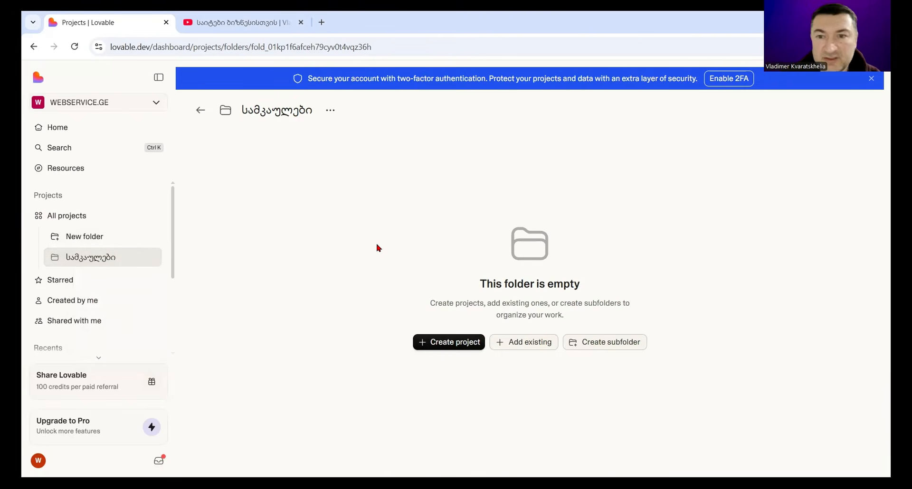
left_click(67, 220)
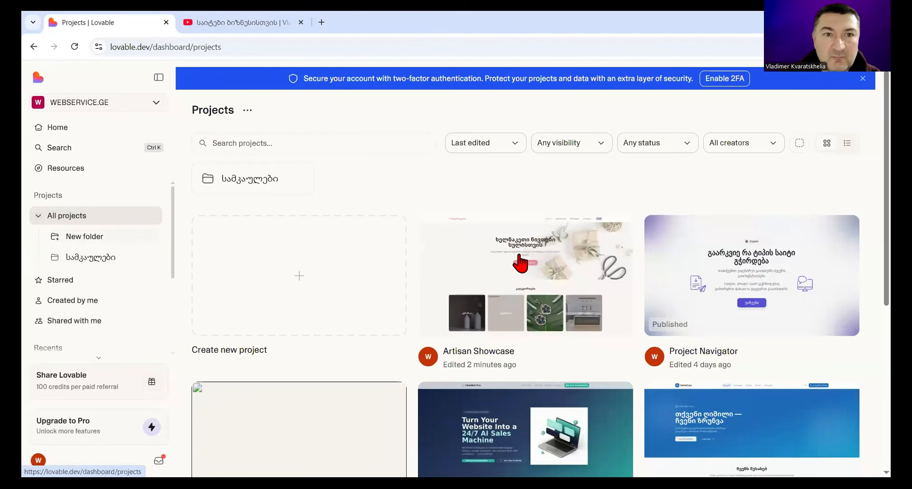
left_click(521, 263)
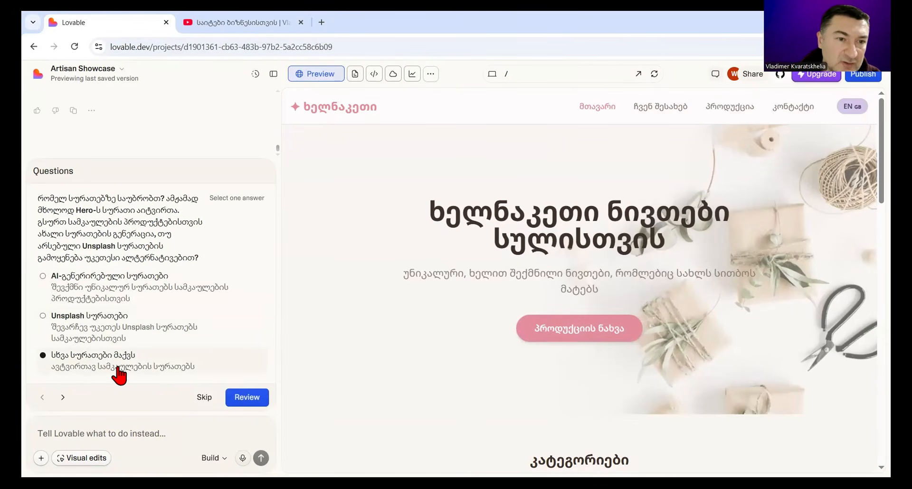
Step: Send the message "რეალური სურათები მაქვს. როგორ მოგაწოდო?" instead of submitting an answer to the pending image question
left_click(46, 278)
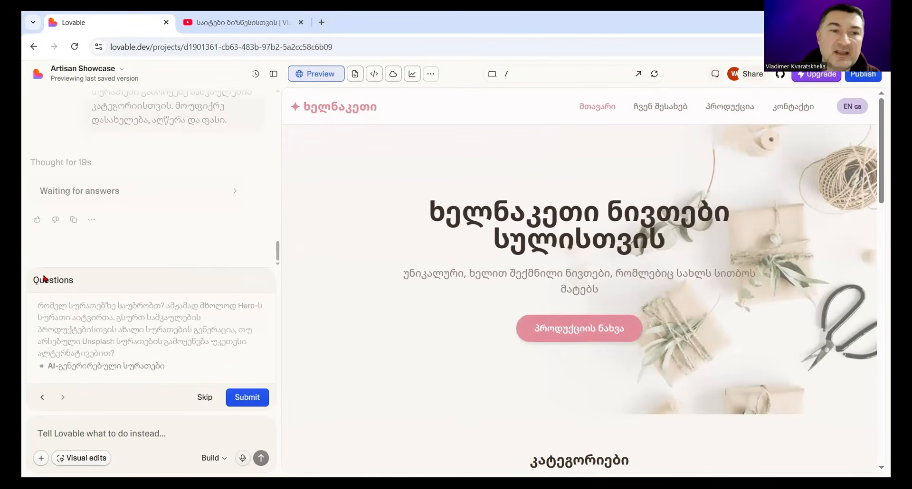
left_click(42, 397)
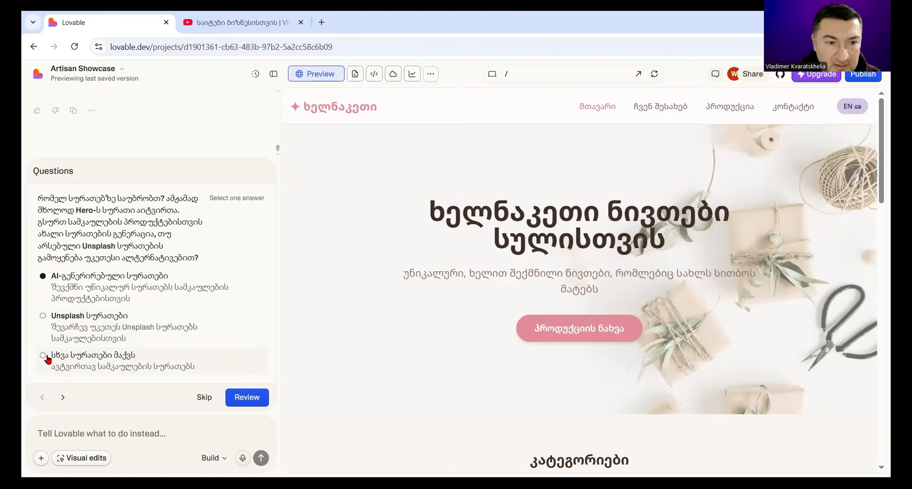
left_click(79, 432)
type("რე")
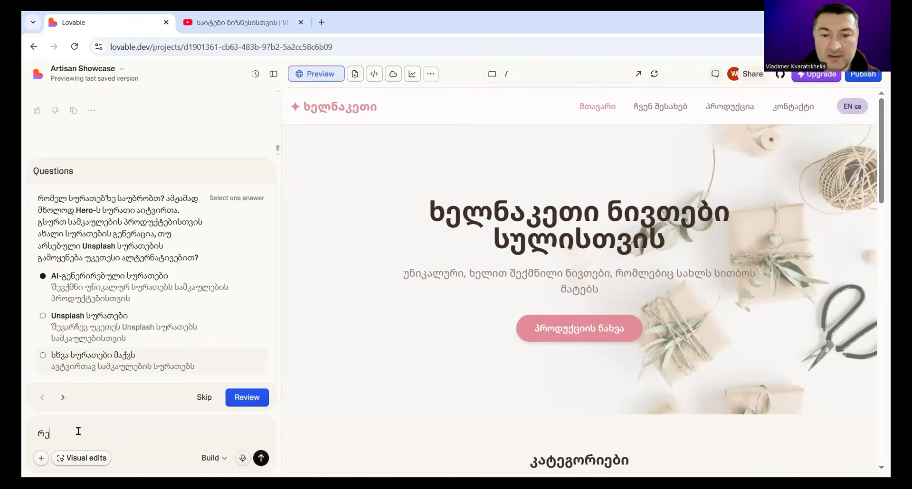
type("ალური სუ")
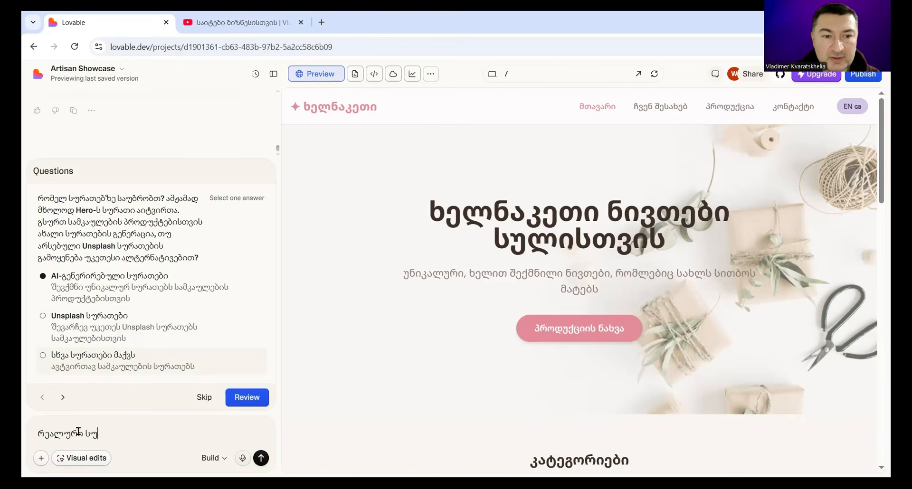
type("რათები მაქვს")
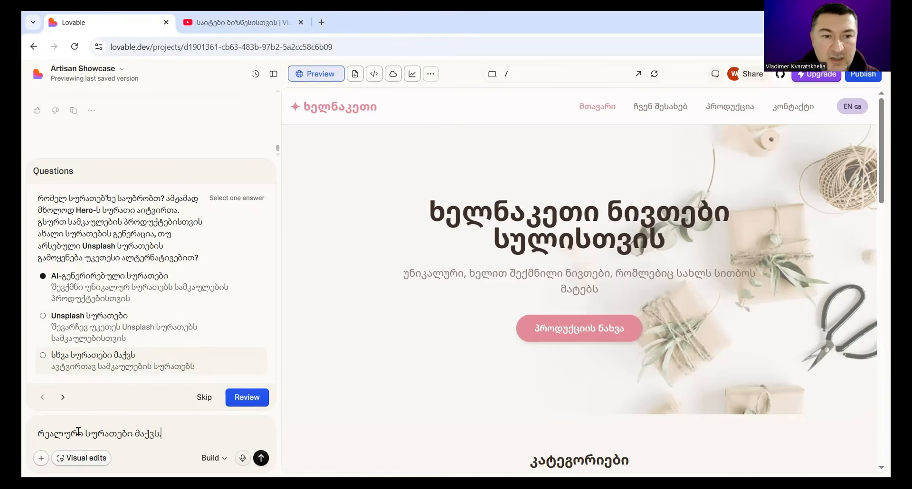
type(". როგორ მოგაწოდო?")
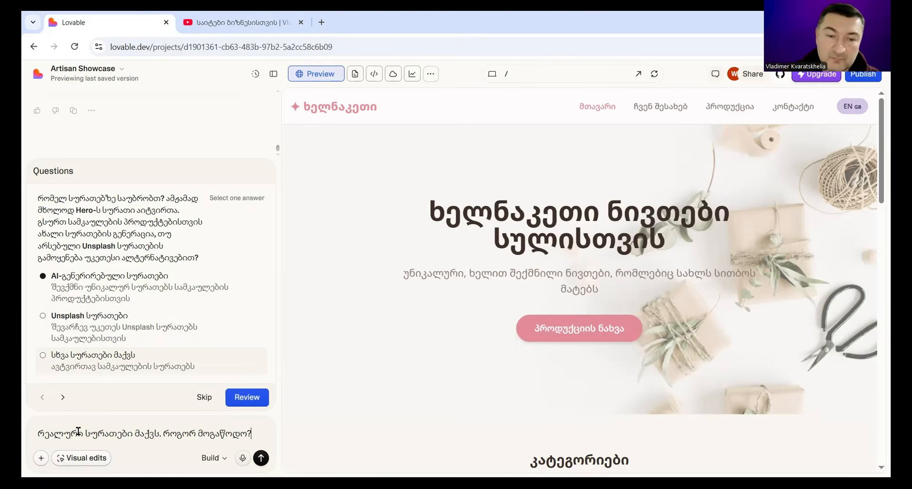
key("Return")
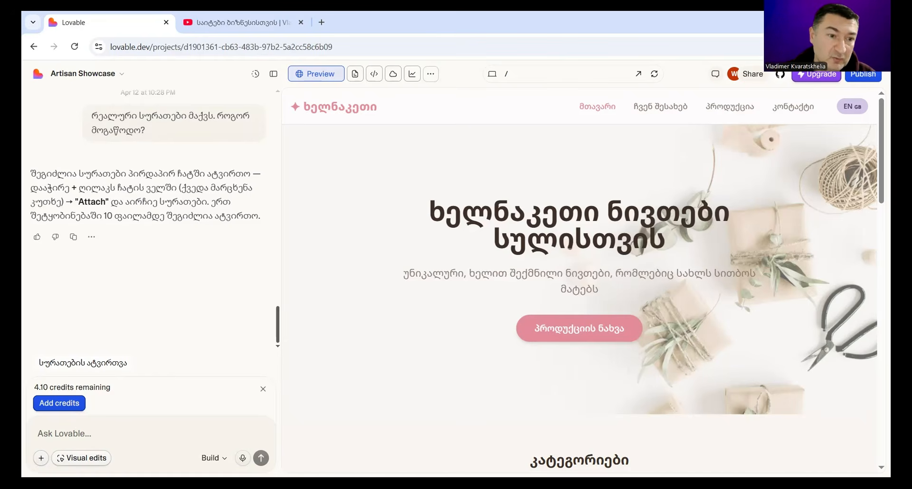
Step: Attach the ten jewellery images 01-scaled.jpg through 10-scaled.jpg to a new prompt
left_click(41, 458)
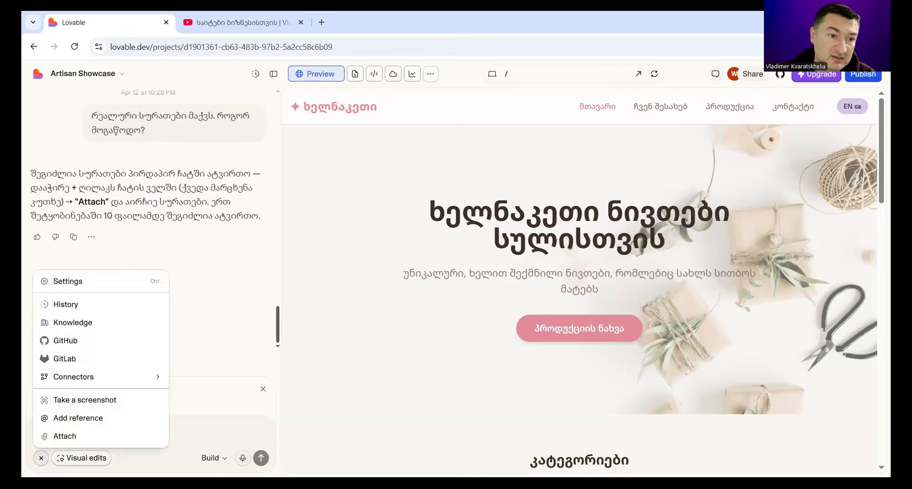
left_click(66, 441)
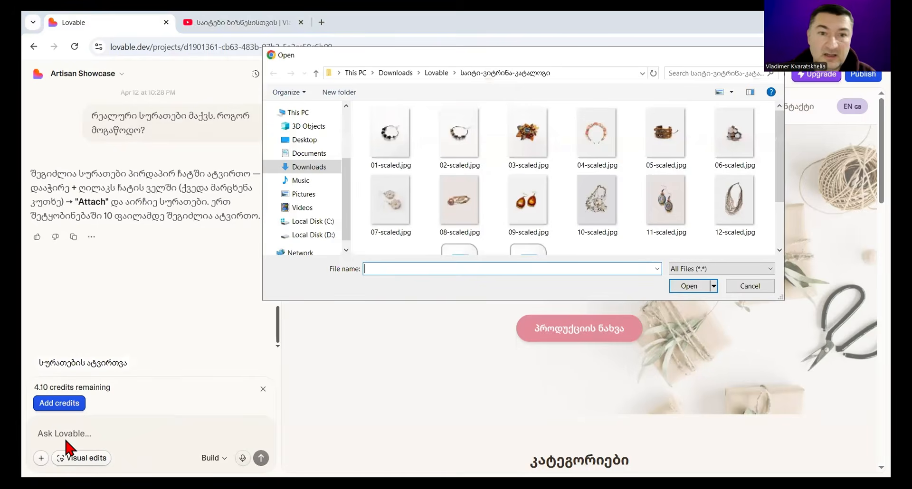
left_click(393, 156)
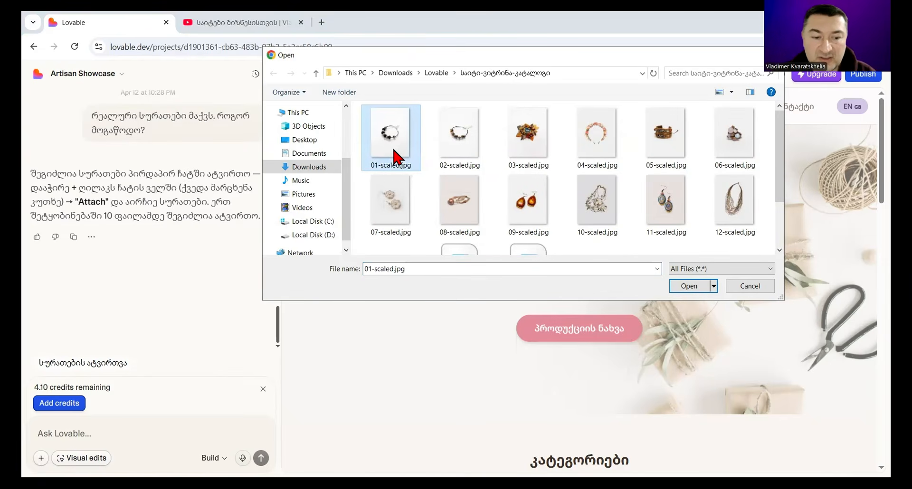
left_click(722, 140, "shift")
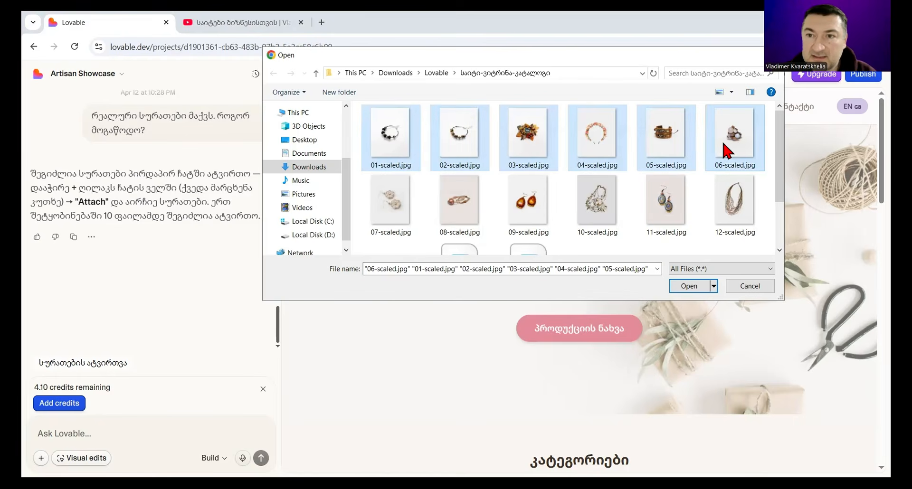
left_click(593, 221, "ctrl")
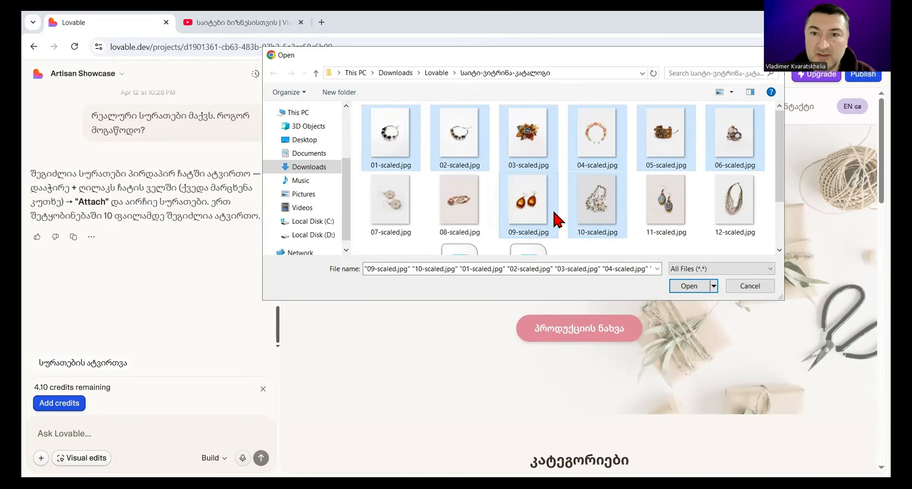
left_click(386, 210, "ctrl+shift")
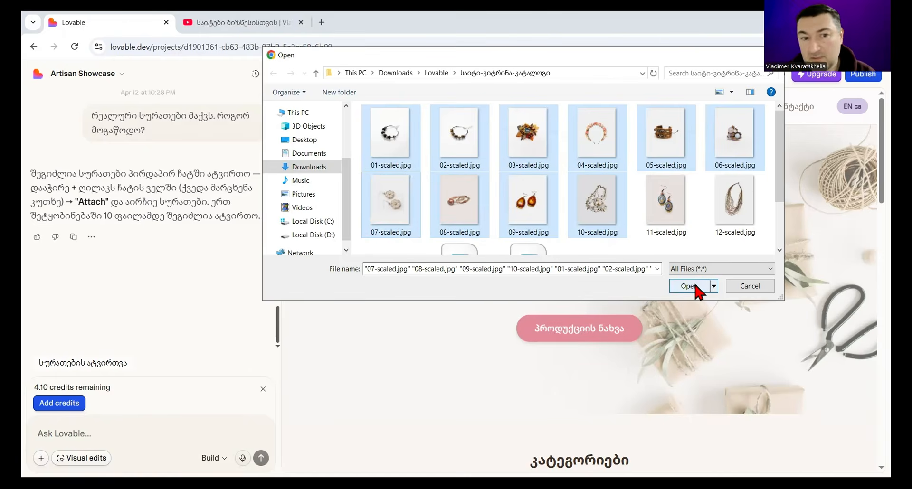
left_click(695, 284)
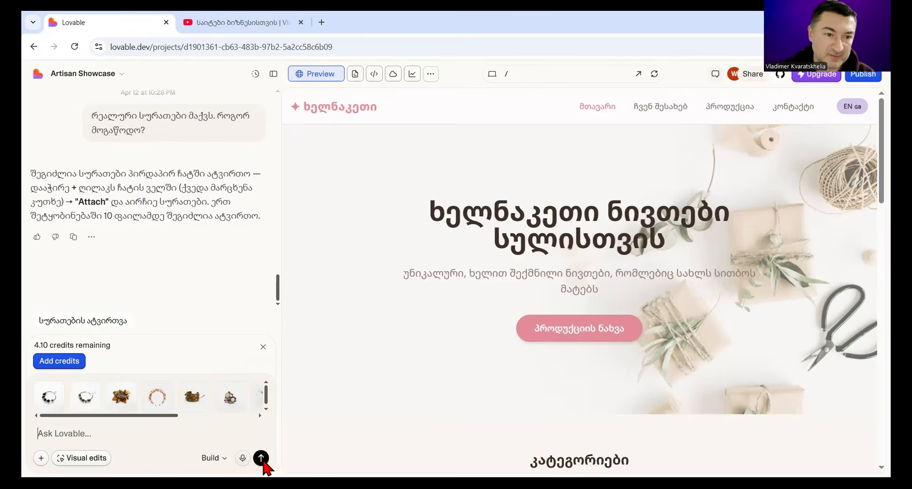
Step: Reuse the earlier text "სურათები გამოიყენე სამკაულების კატეგორიისთვის. მოუფიქრე დასახელება, აღწერა და ფასი." as the prompt and send it with the attached images
scroll(186, 264, "up", 10)
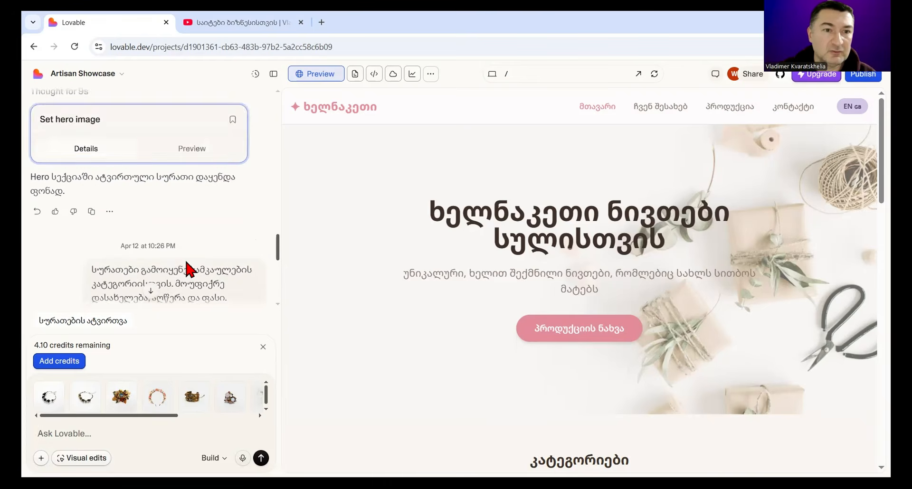
left_click_drag(91, 213, 223, 241)
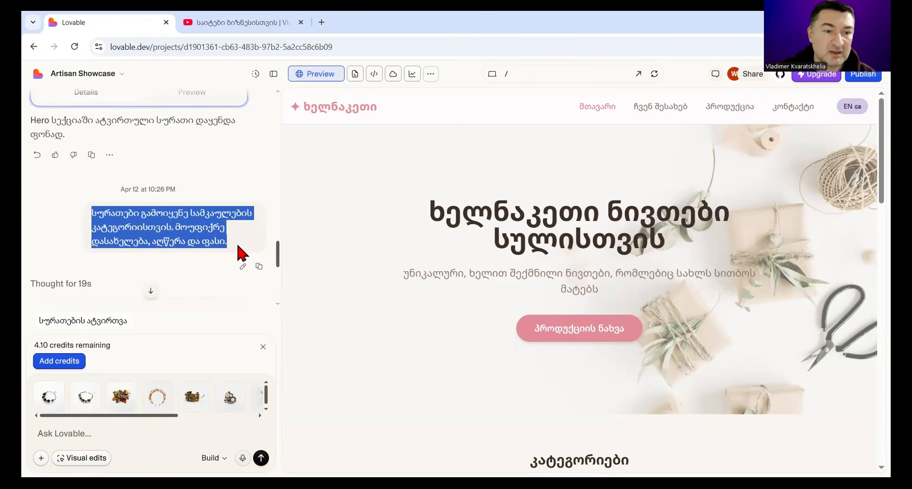
left_click(102, 437)
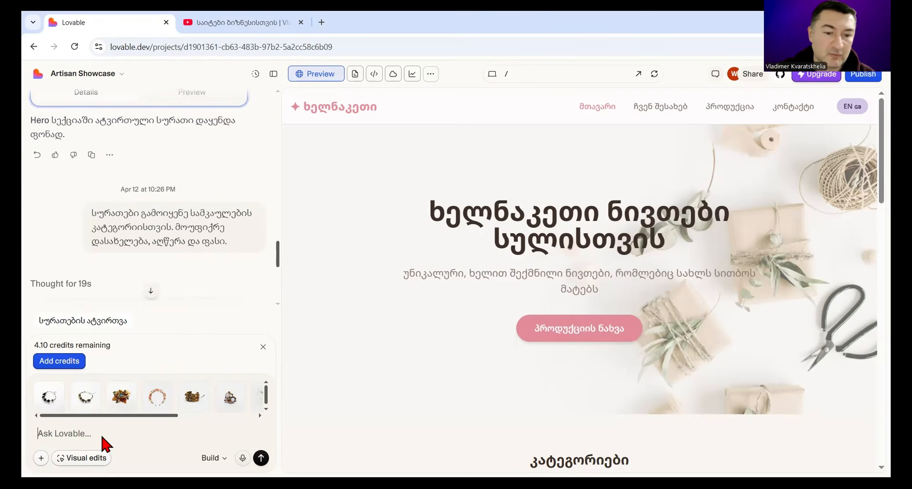
type("სურათები გამოიყენე სამკაულების კატეგორიისთვის. მოუფიქრე დასახელება, აღწერა და ფასი.")
left_click(261, 459)
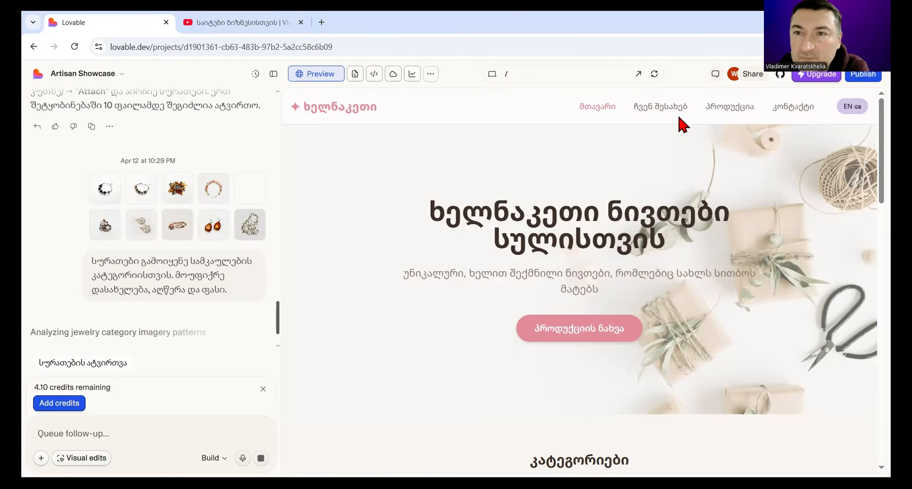
Step: Open the site preview in its own browser tab and switch the page language to English
left_click(640, 74)
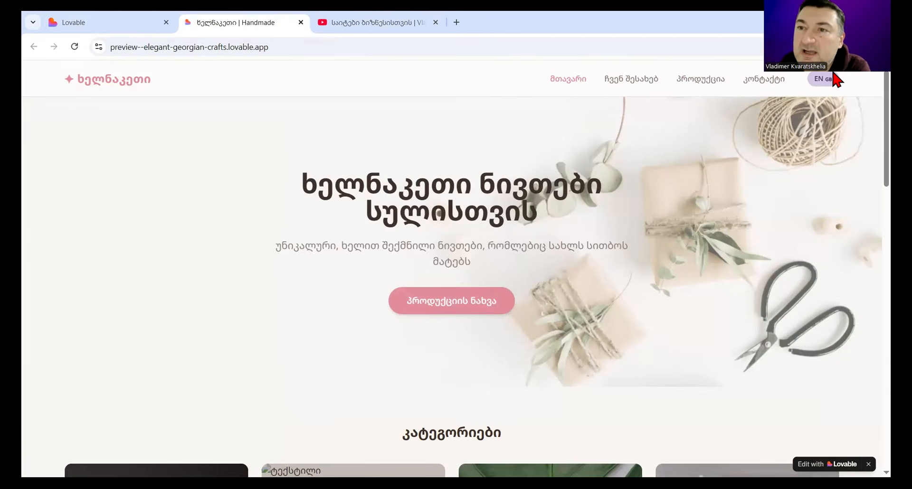
scroll(657, 171, "down", 1)
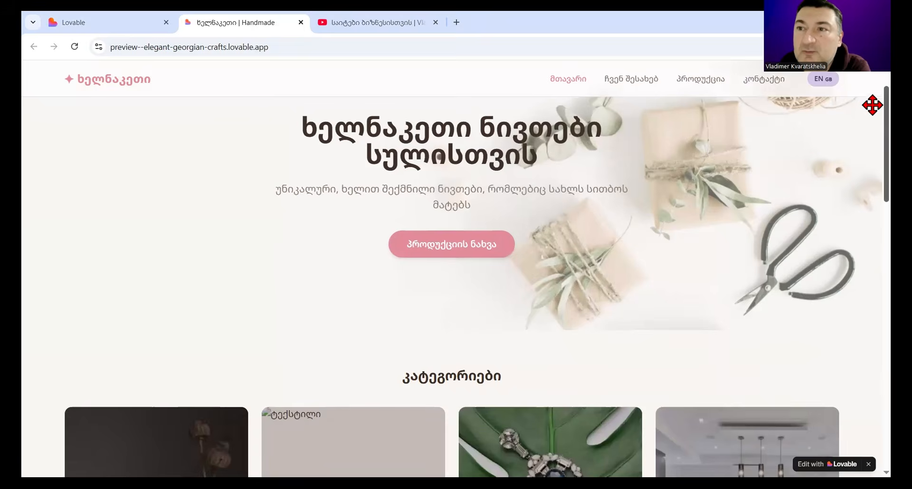
left_click_drag(885, 104, 886, 84)
scroll(871, 99, "down", 2)
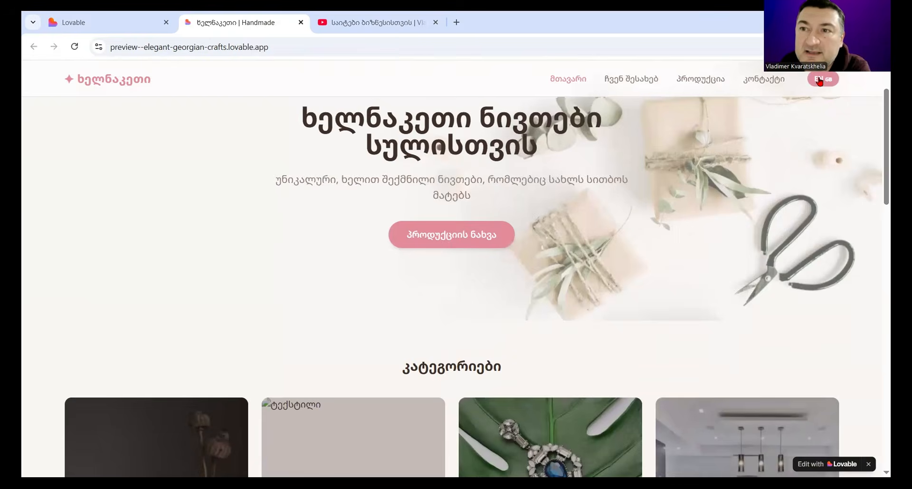
left_click(820, 81)
left_click(820, 81)
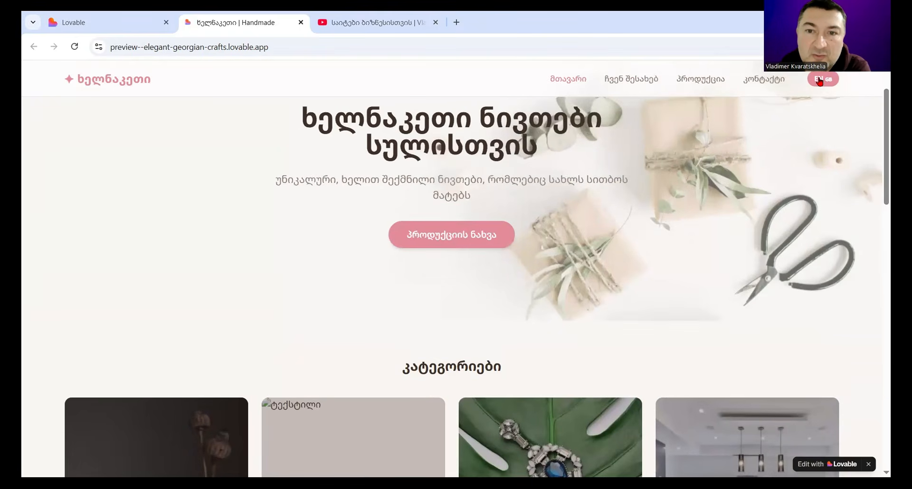
left_click(820, 81)
Step: Examine the English home page's categories, sale items and featured products for translation and missing images
scroll(859, 268, "down", 12)
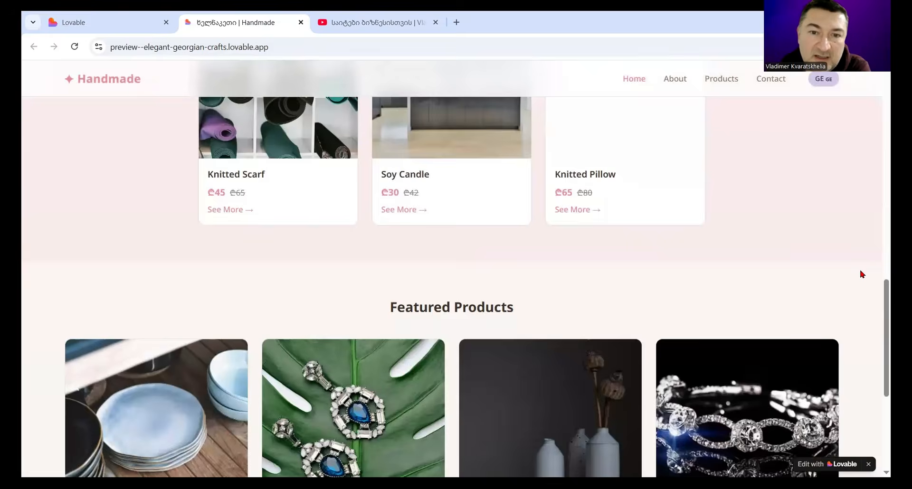
scroll(862, 275, "up", 12)
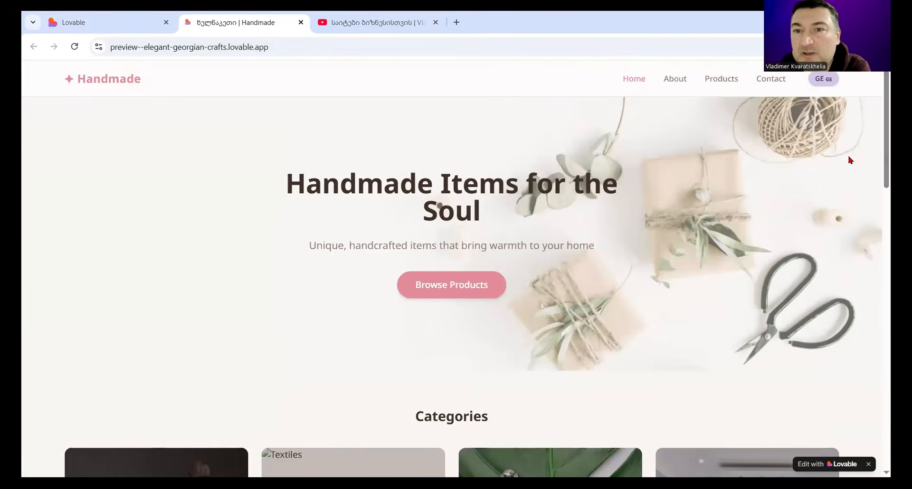
scroll(849, 157, "down", 6)
scroll(854, 199, "down", 7)
scroll(589, 250, "up", 2)
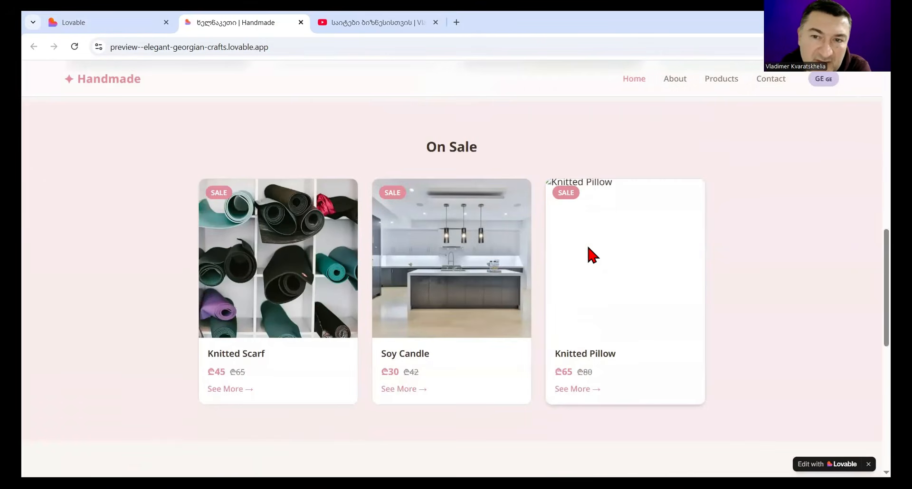
scroll(640, 338, "up", 4)
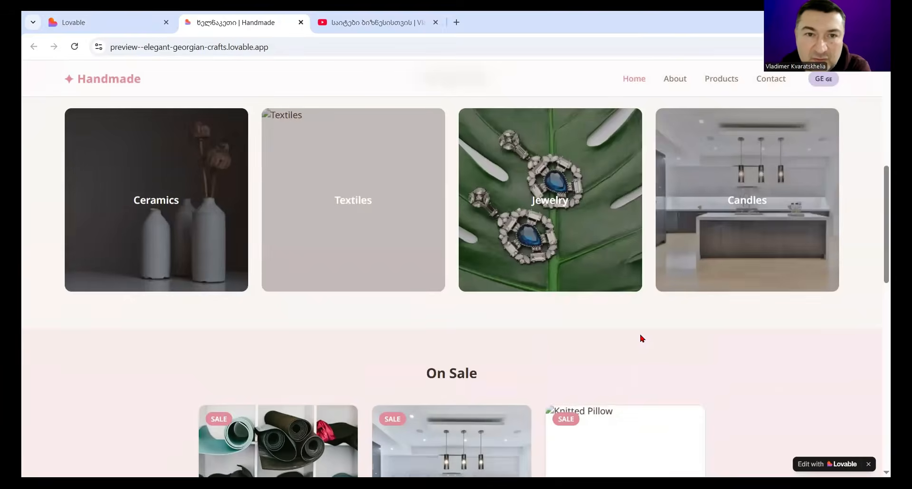
scroll(234, 289, "up", 2)
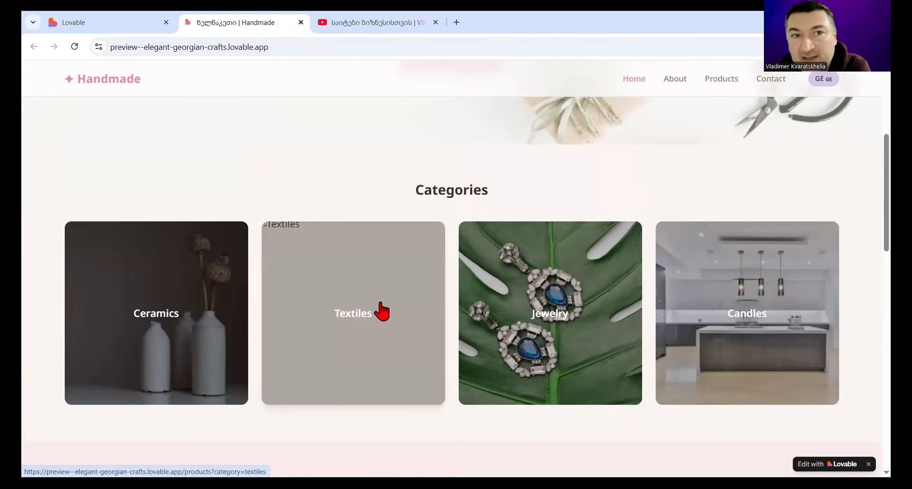
Step: Review the English home page's On Sale section, and open the Products page from its top
scroll(382, 311, "down", 2)
scroll(382, 311, "down", 6)
scroll(535, 296, "up", 2)
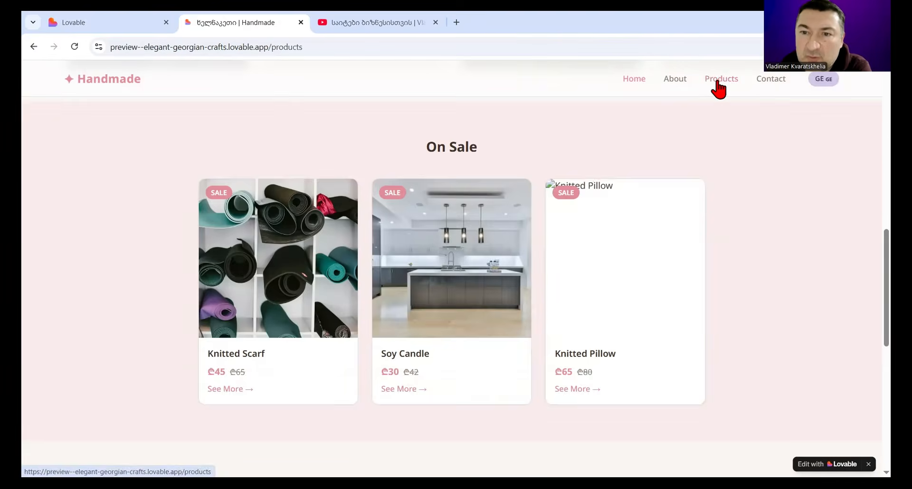
left_click(740, 80)
scroll(613, 278, "up", 10)
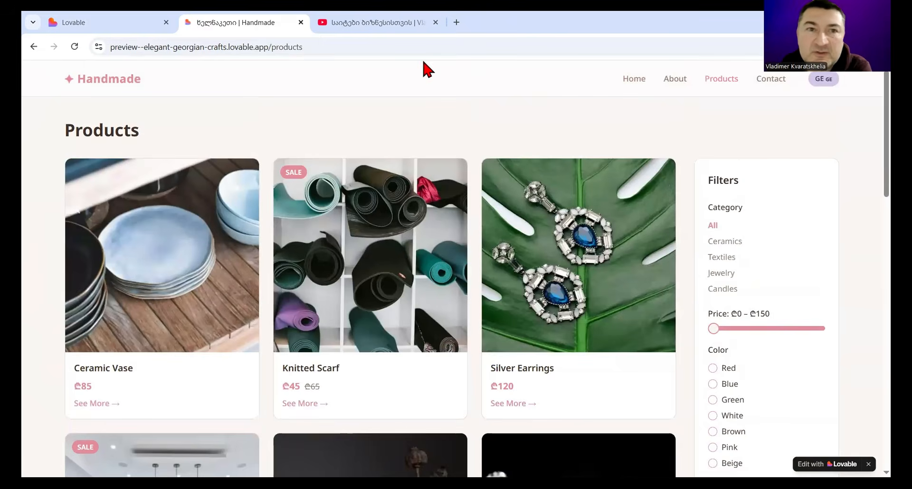
Step: Return to the Lovable editor, open the contact page in its preview, and try the form's name, email and message fields
left_click(95, 19)
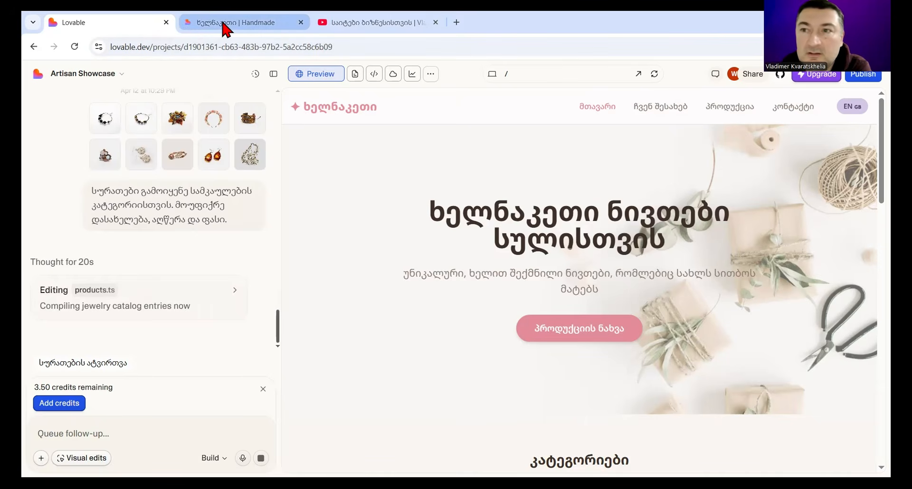
mouse_move(224, 28)
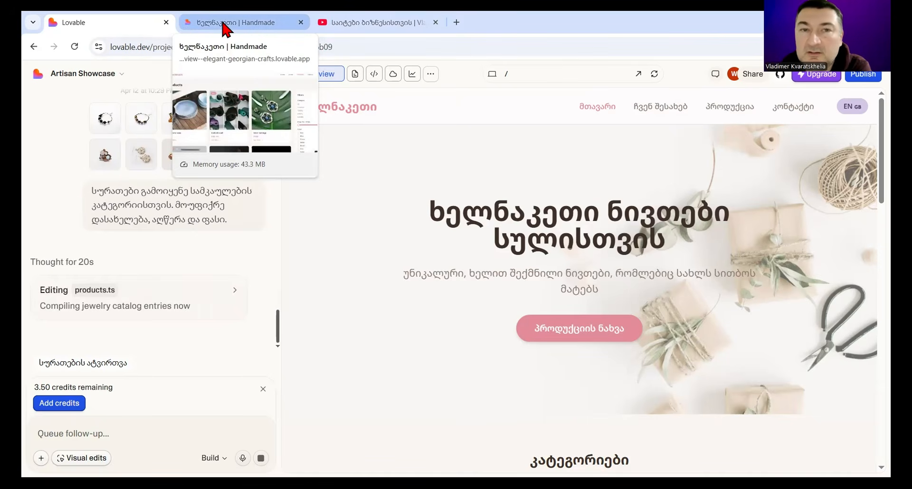
left_click(802, 109)
scroll(791, 306, "down", 3)
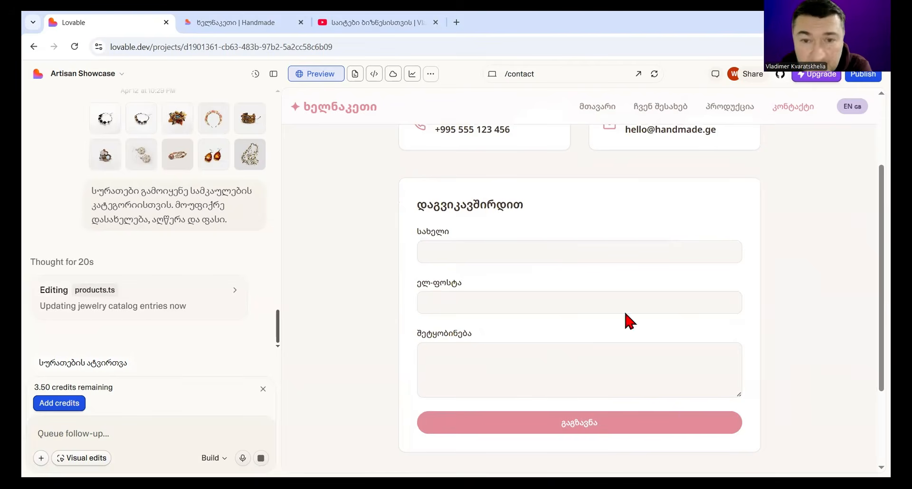
scroll(586, 327, "up", 2)
scroll(586, 327, "down", 2)
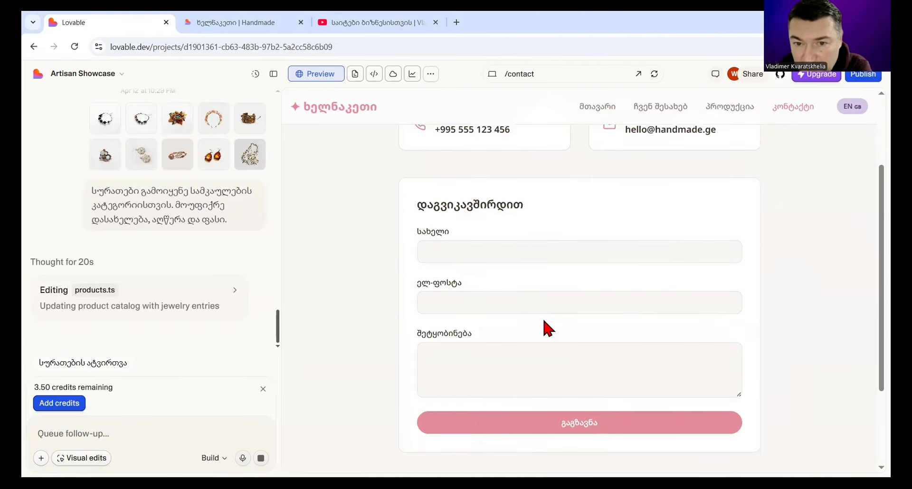
left_click(485, 247)
left_click(492, 307)
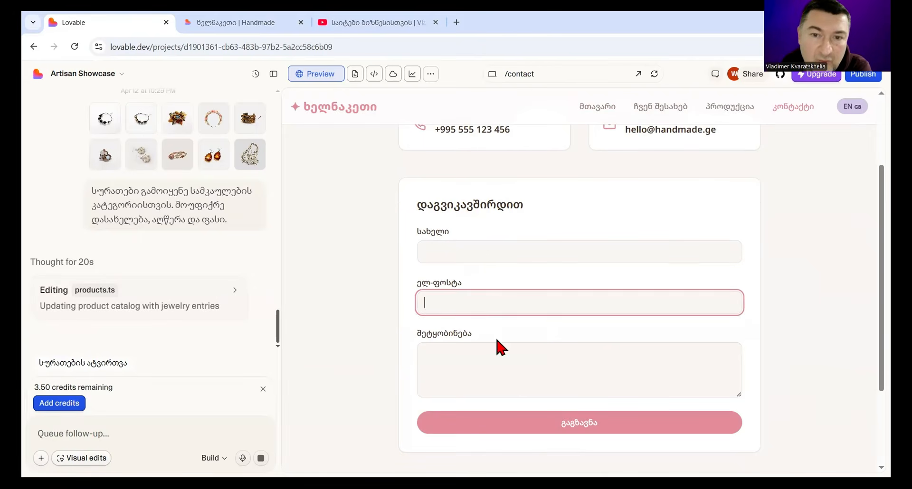
left_click(497, 352)
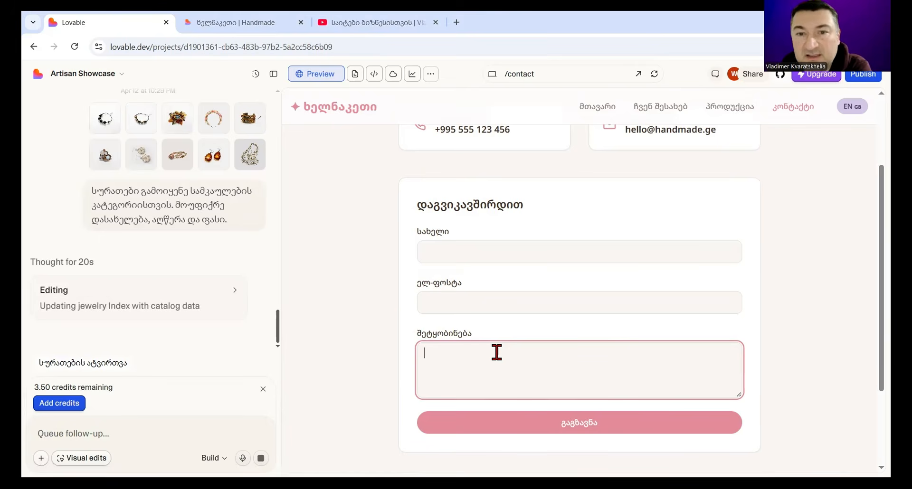
Step: Examine the phone and email cards above the contact form, highlighting the email label ელ-ფოსტა
scroll(497, 352, "up", 3)
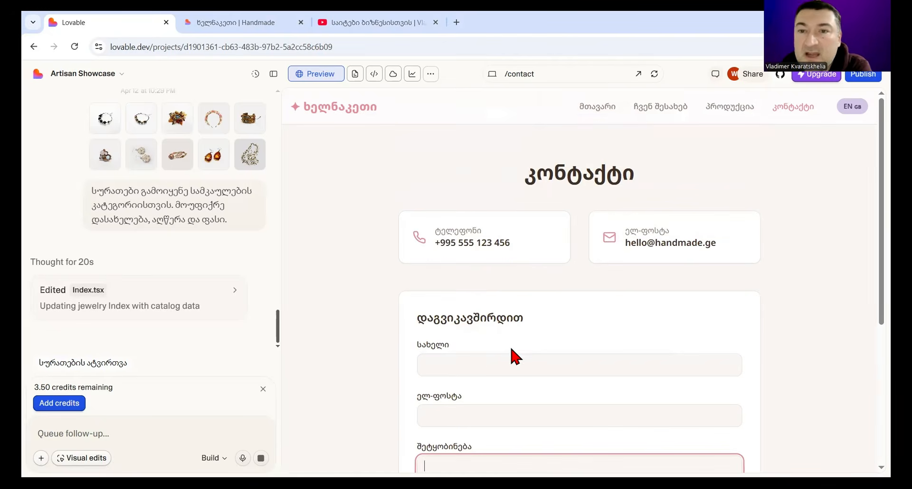
left_click_drag(397, 182, 755, 266)
left_click(784, 266)
left_click(414, 170)
left_click(755, 266)
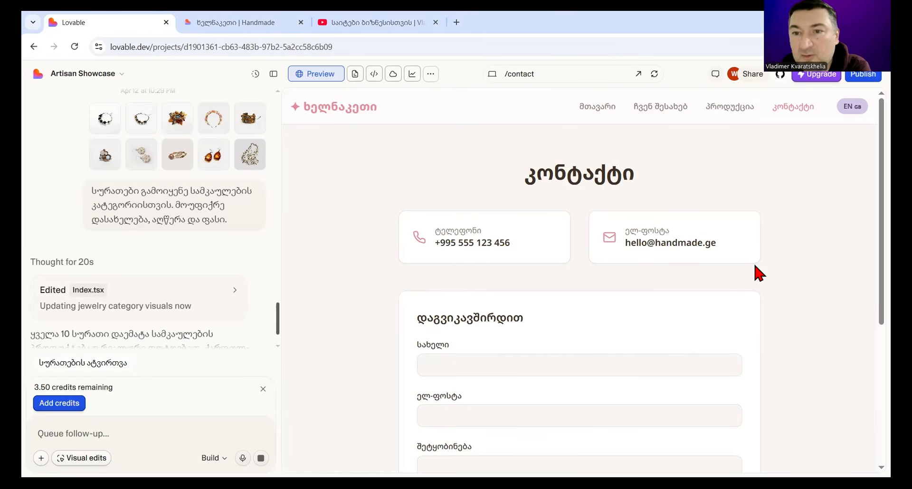
left_click_drag(680, 236, 623, 233)
left_click(643, 238)
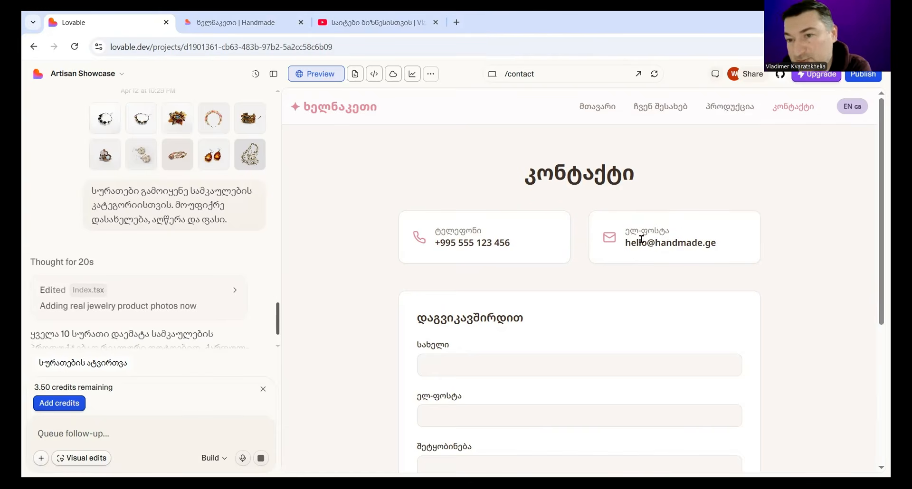
left_click_drag(680, 232, 627, 230)
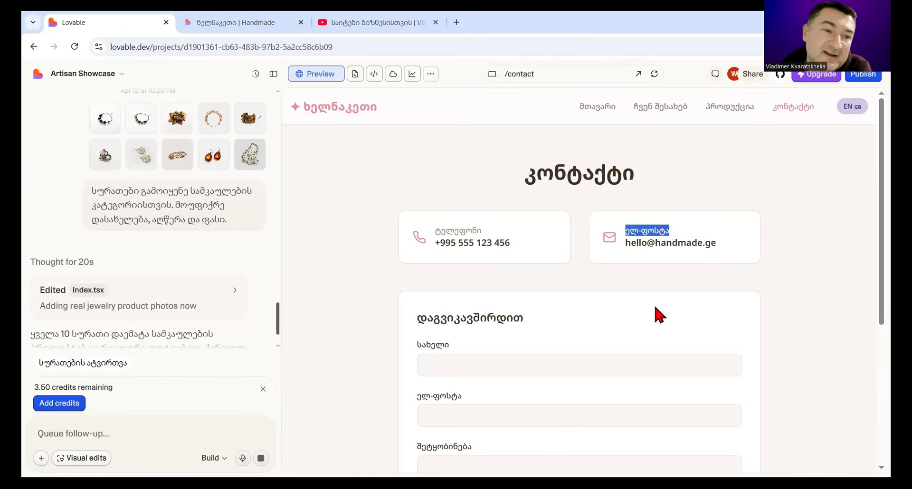
scroll(261, 322, "down", 3)
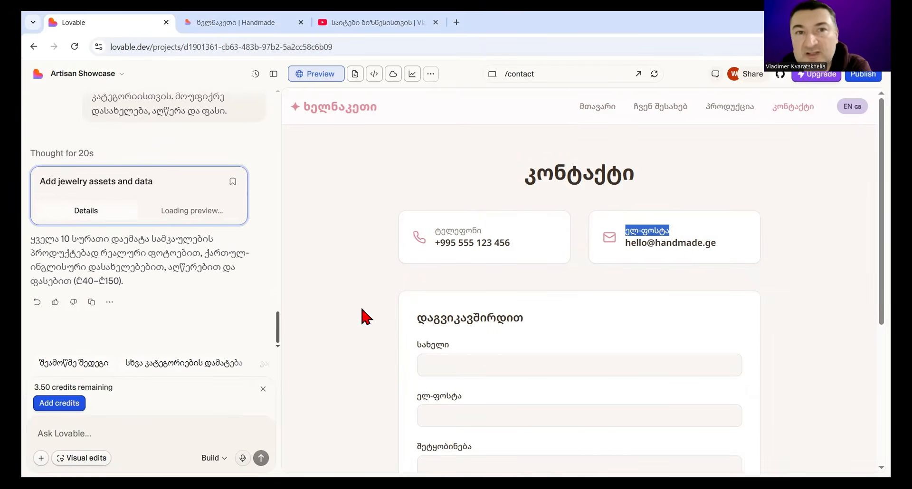
Step: Reload the products page in the separate preview tab, filter it by the jewellery category სამკაული, and close that tab
left_click(261, 21)
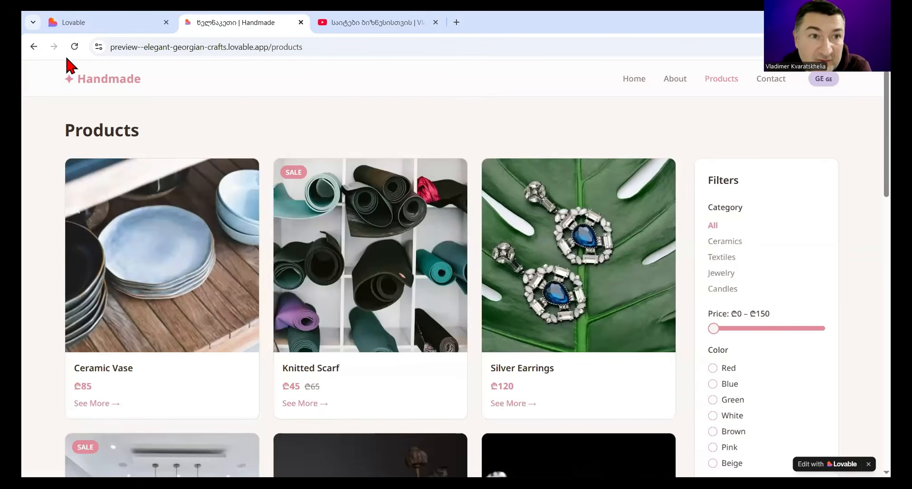
left_click(74, 46)
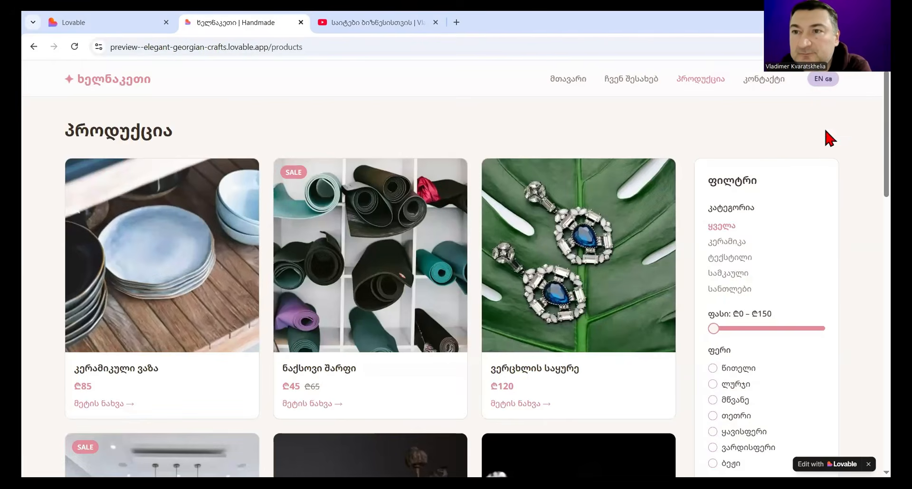
left_click(823, 79)
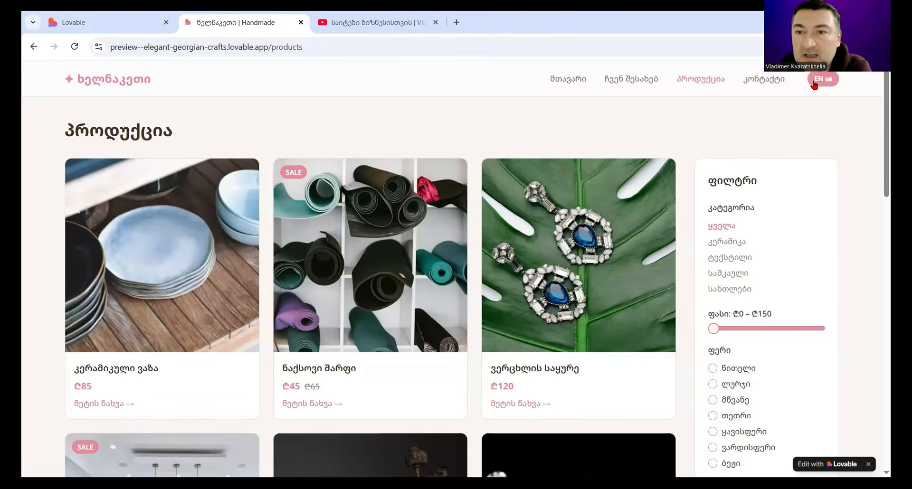
left_click(729, 273)
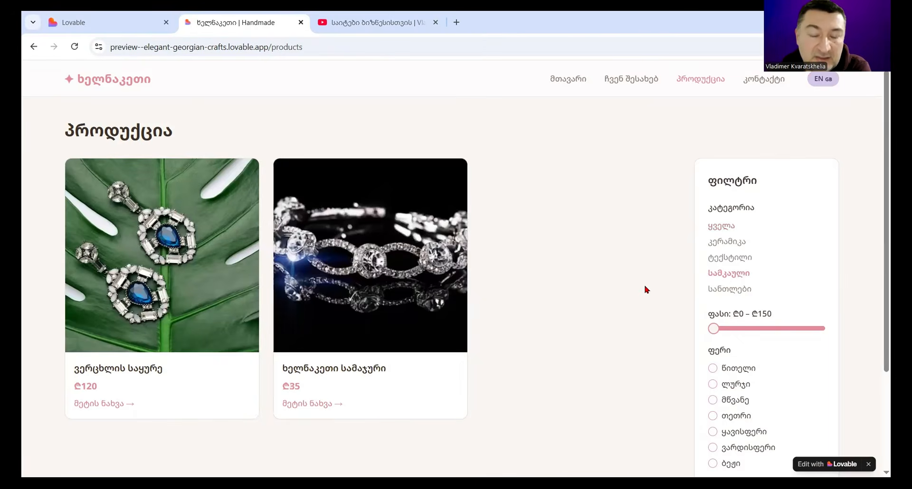
left_click(301, 22)
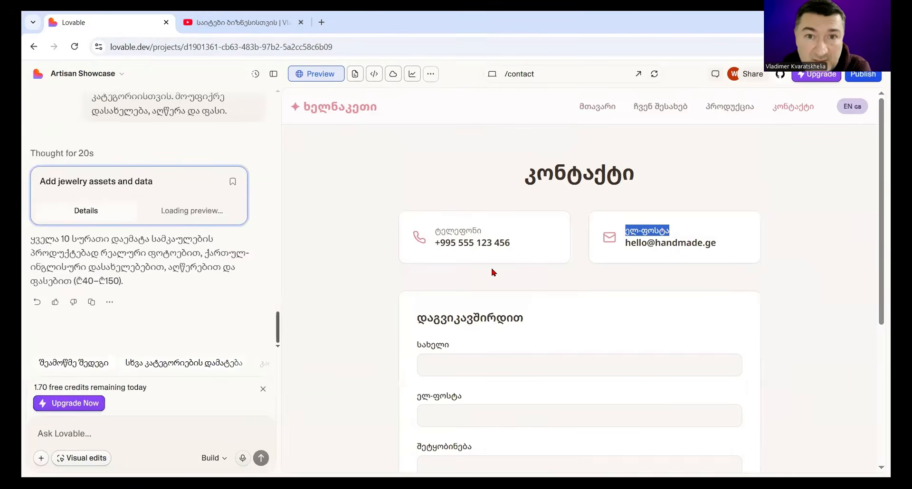
Step: Open the products page in the editor's preview and hide the chat so the jewellery catalogue can be viewed full width
left_click(726, 107)
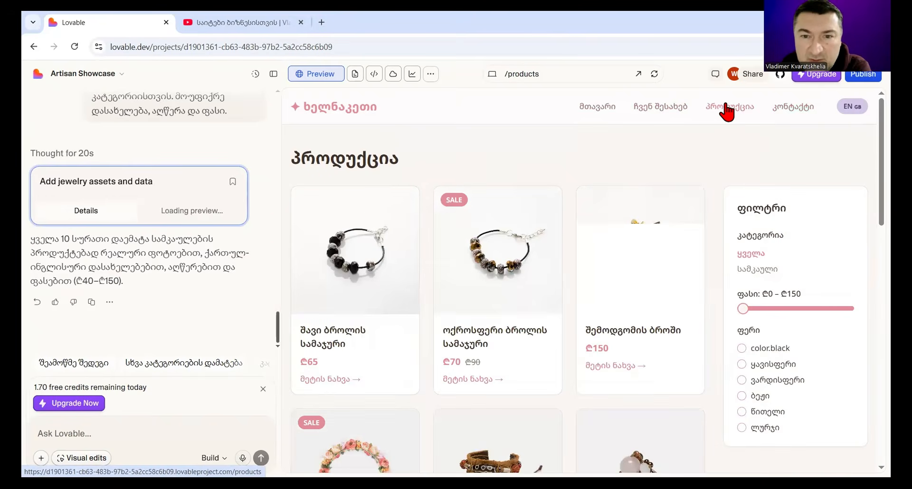
left_click(273, 73)
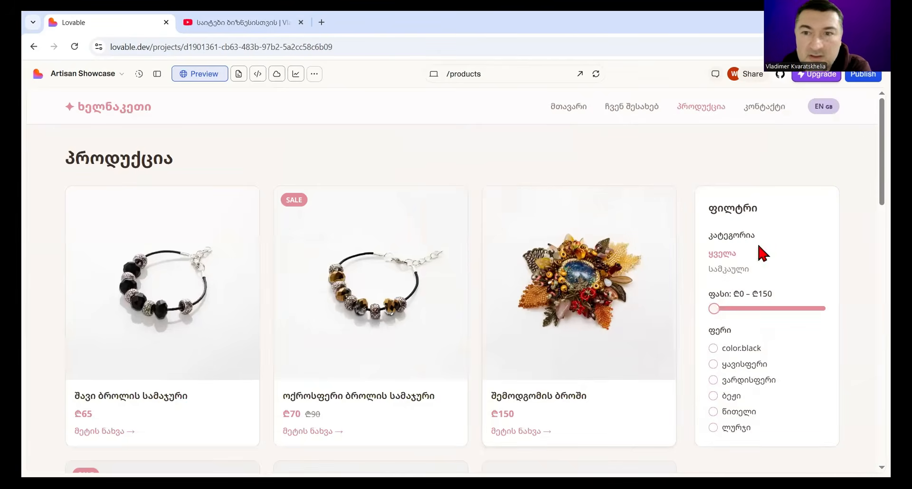
scroll(864, 143, "down", 2)
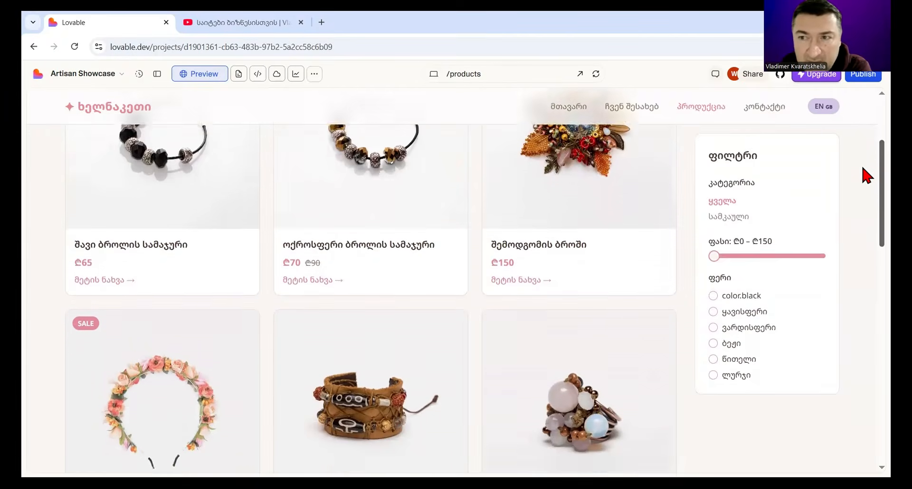
scroll(862, 164, "down", 10)
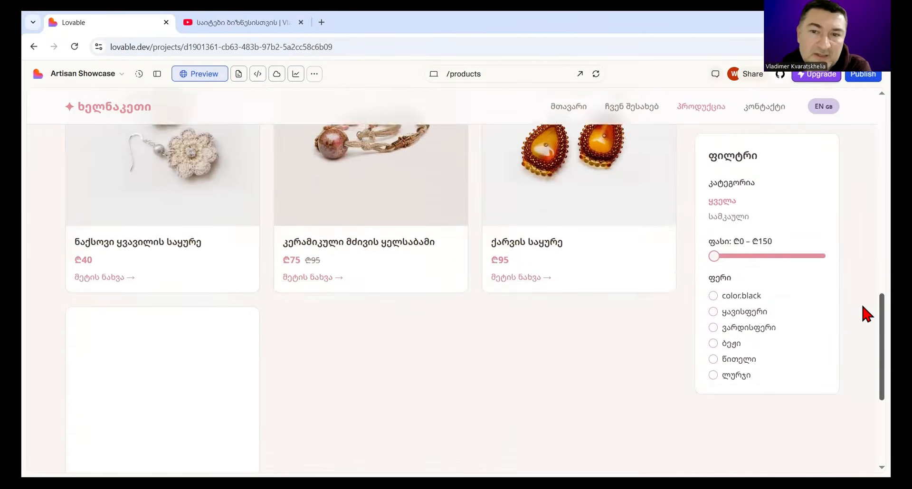
scroll(863, 307, "up", 10)
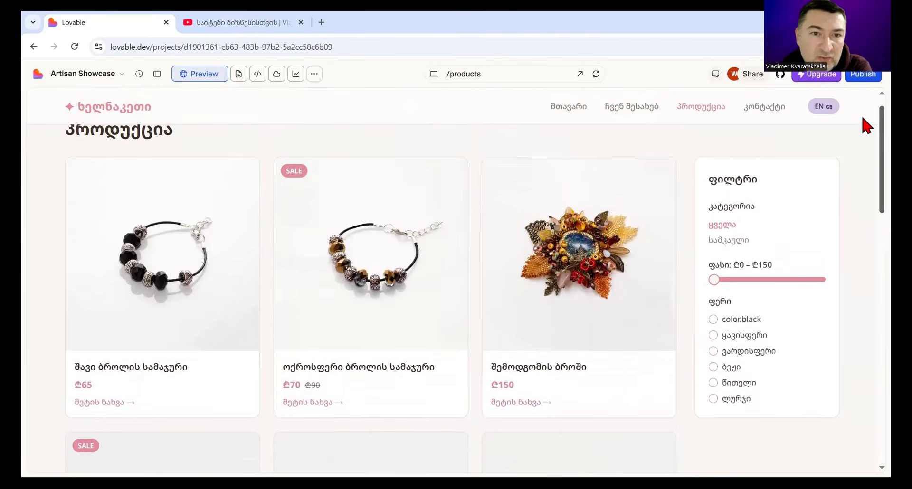
scroll(865, 126, "up", 2)
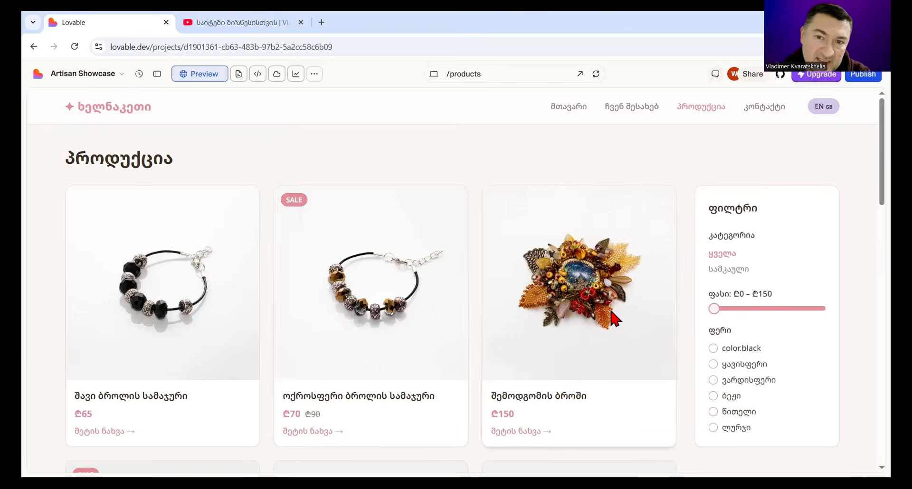
Step: Examine the jewellery product cards from first to last for their photos, names, prices and sale badges
scroll(611, 311, "down", 1)
scroll(862, 124, "up", 1)
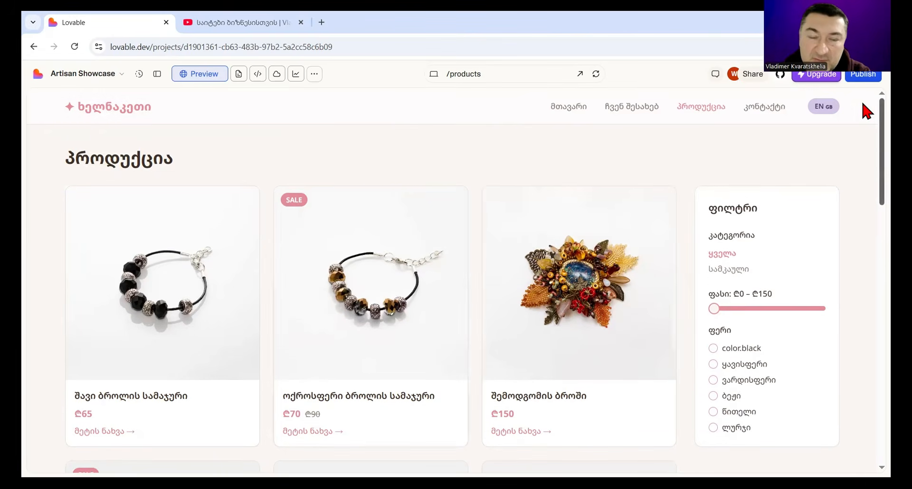
scroll(863, 124, "down", 6)
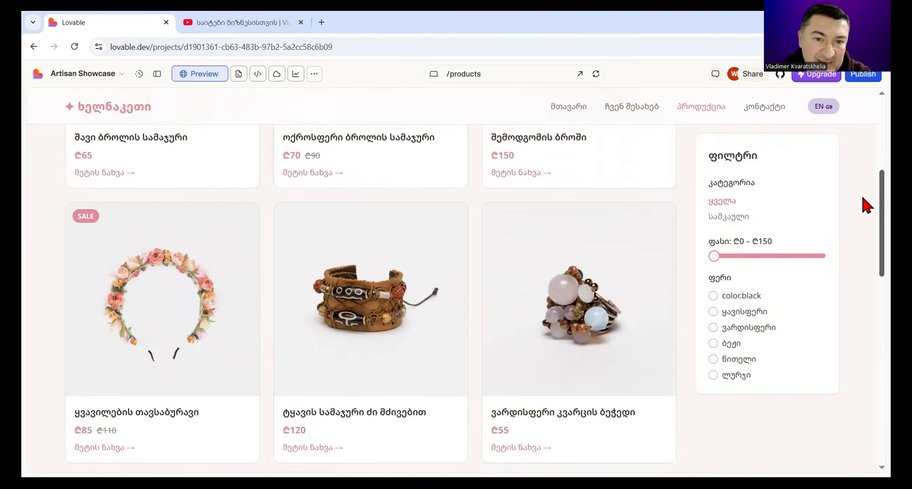
scroll(861, 232, "down", 8)
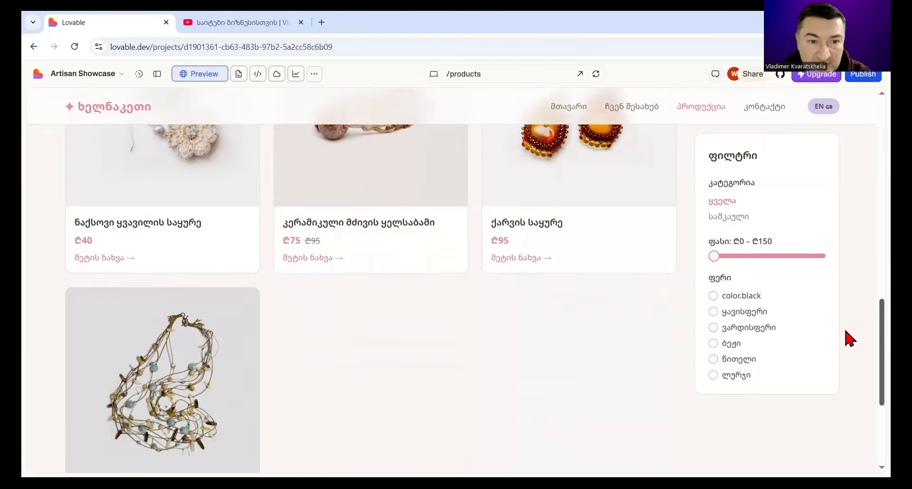
scroll(840, 361, "down", 2)
scroll(842, 361, "up", 8)
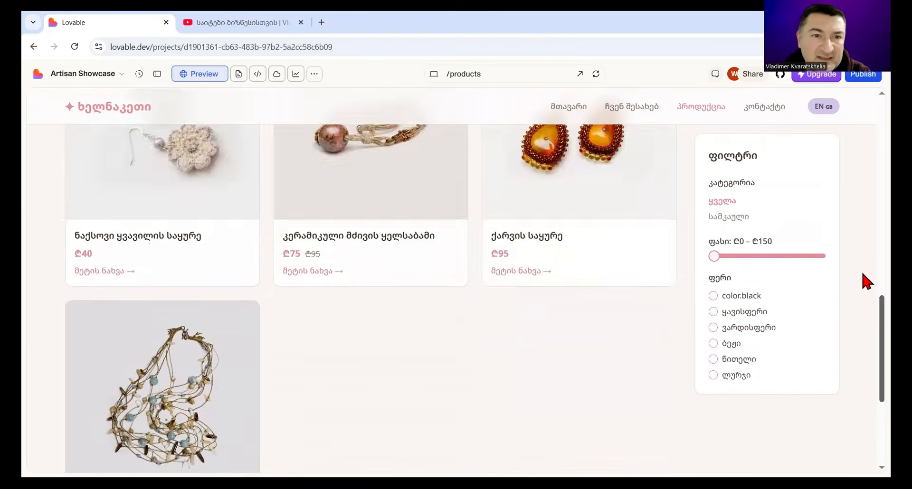
scroll(863, 240, "up", 2)
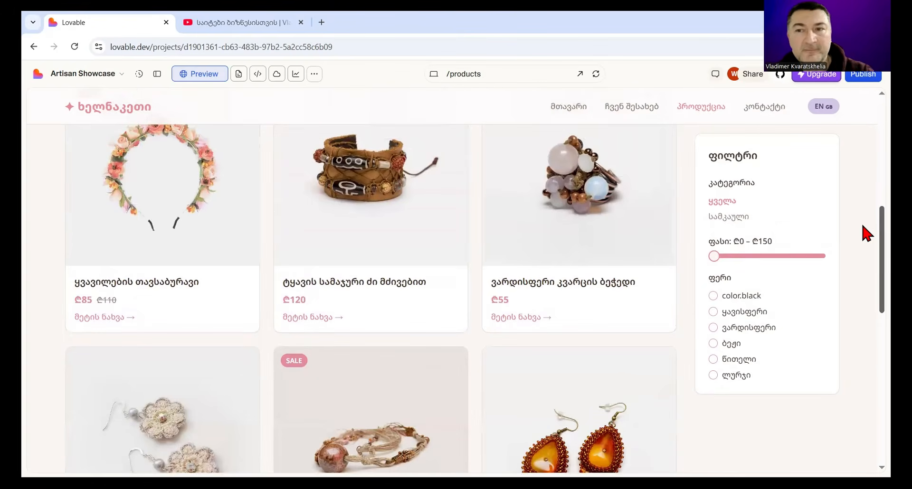
scroll(862, 202, "up", 8)
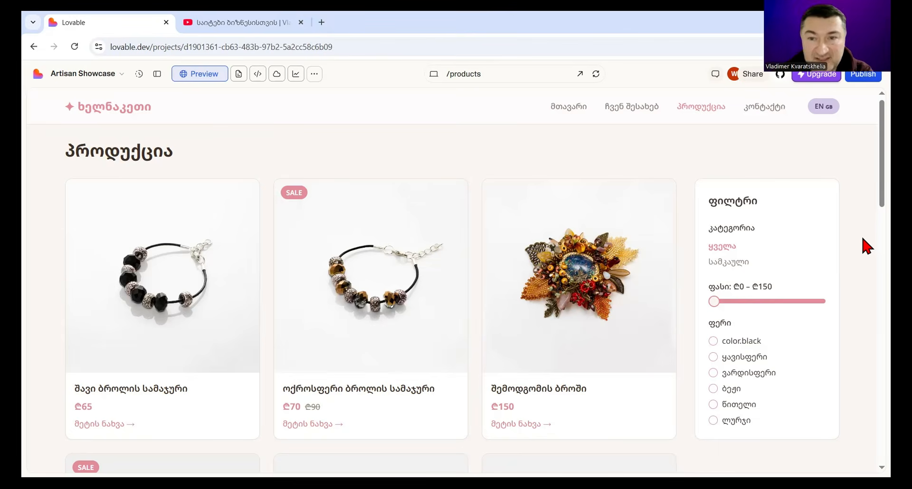
scroll(865, 228, "down", 5)
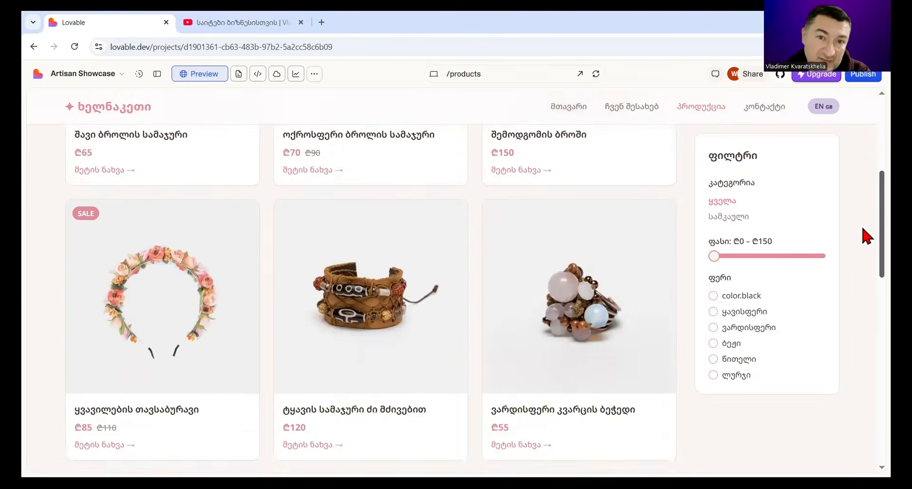
scroll(836, 171, "up", 5)
Step: Open the home page in the preview and check its categories section
left_click(569, 109)
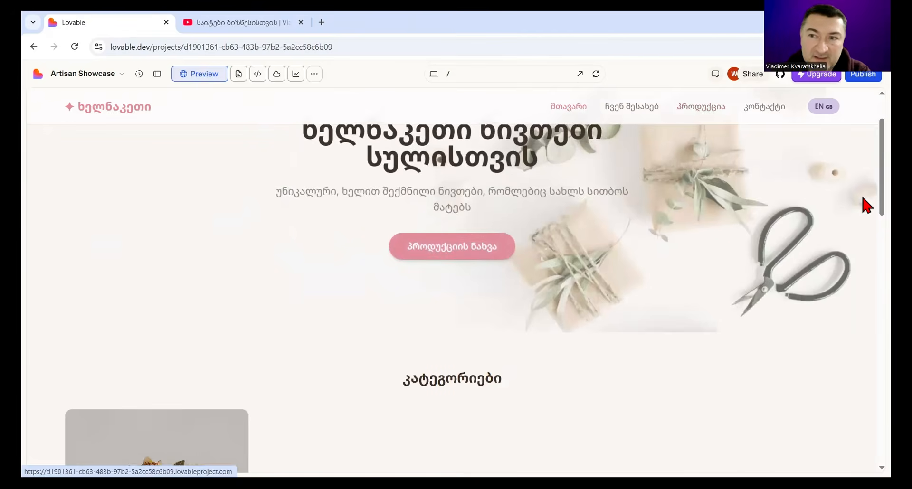
scroll(861, 166, "up", 2)
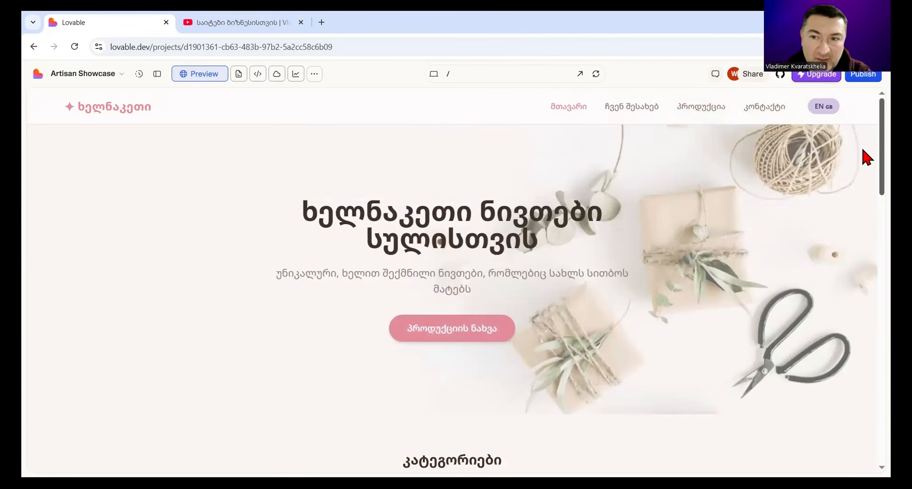
scroll(865, 164, "down", 6)
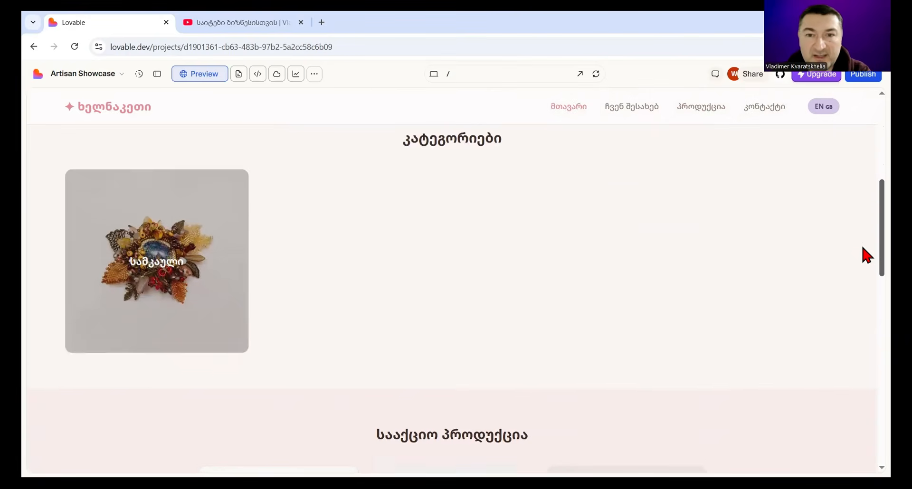
scroll(862, 244, "up", 1)
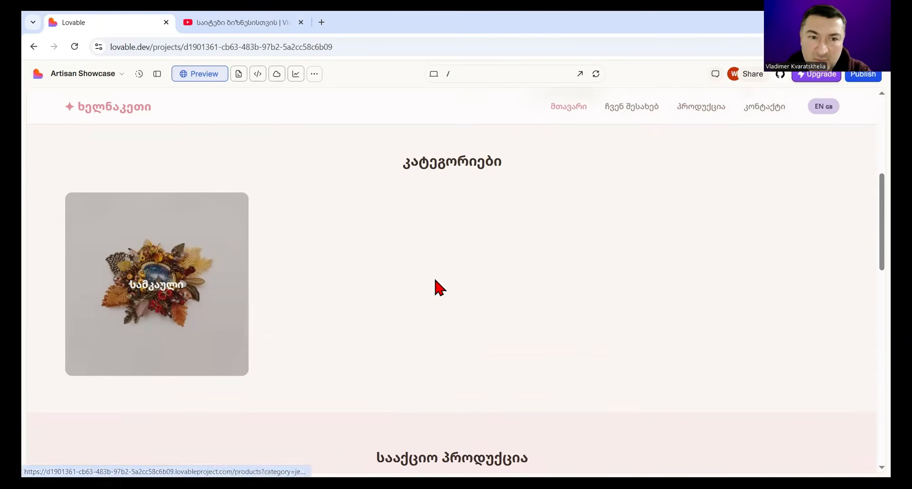
Step: Examine the home page's sale and featured product sections in the preview, and return to the categories
scroll(861, 208, "down", 7)
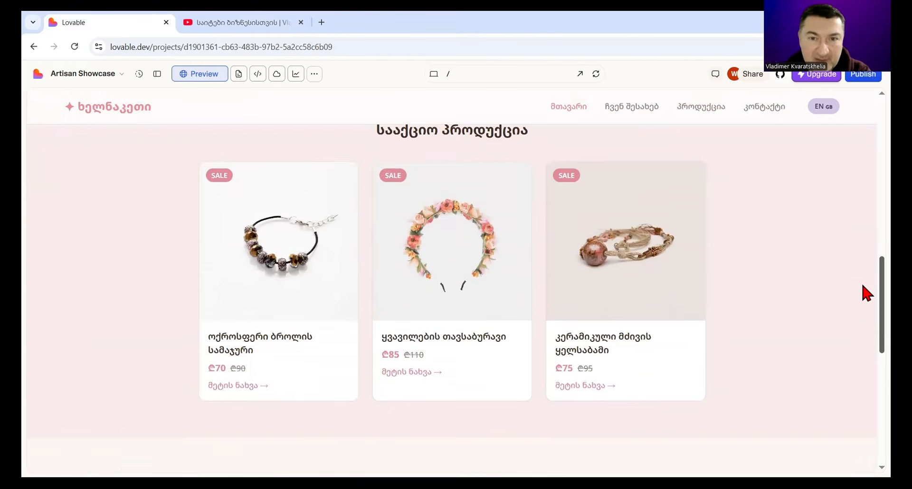
scroll(863, 307, "down", 7)
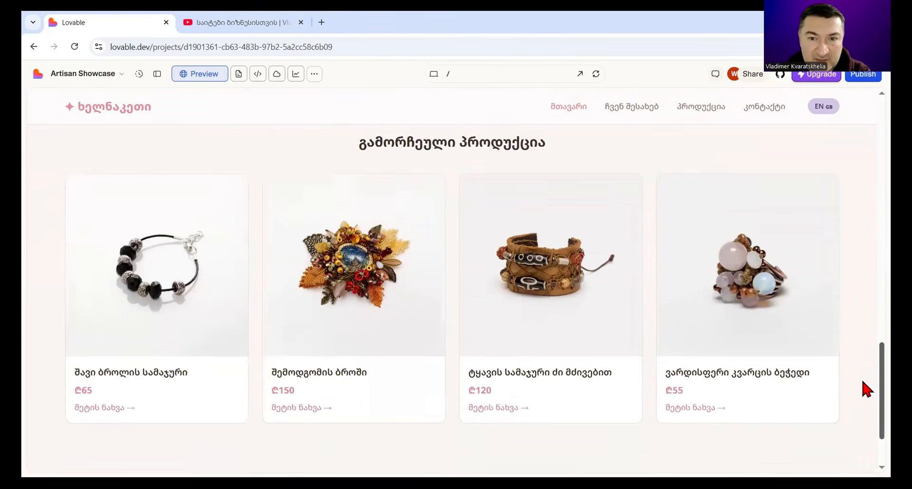
scroll(868, 385, "up", 10)
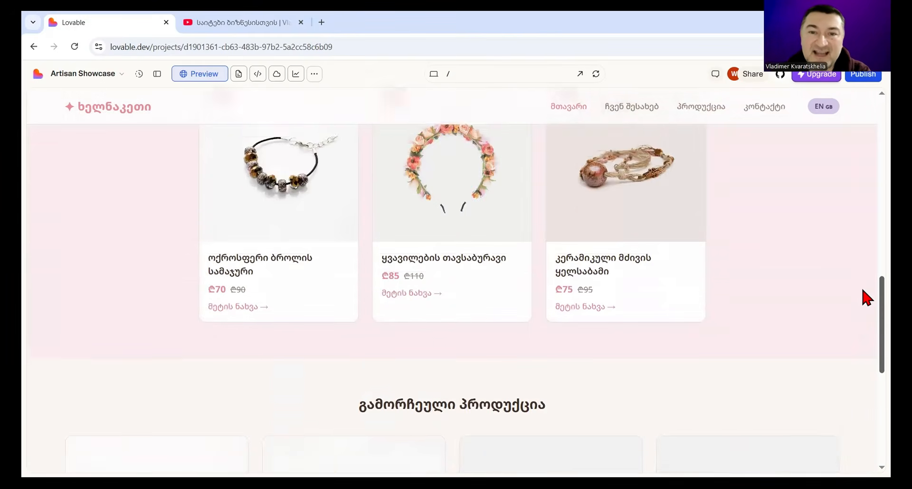
scroll(863, 237, "up", 8)
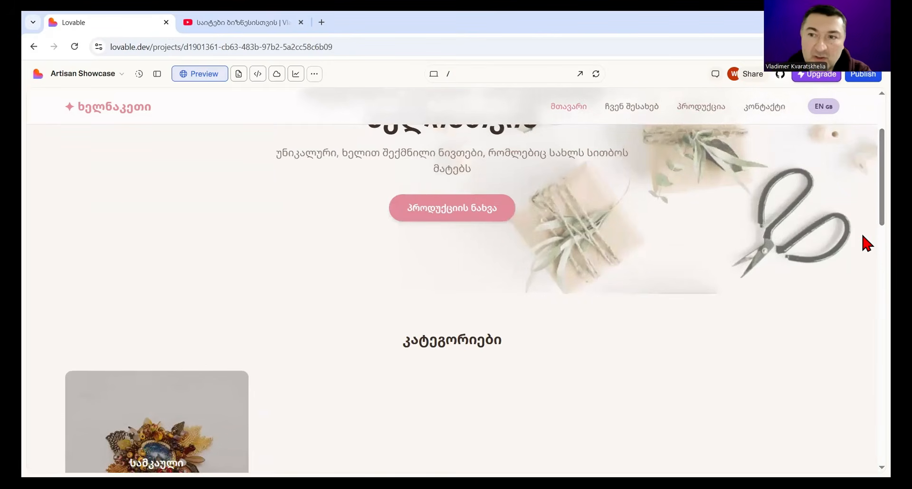
scroll(866, 200, "down", 4)
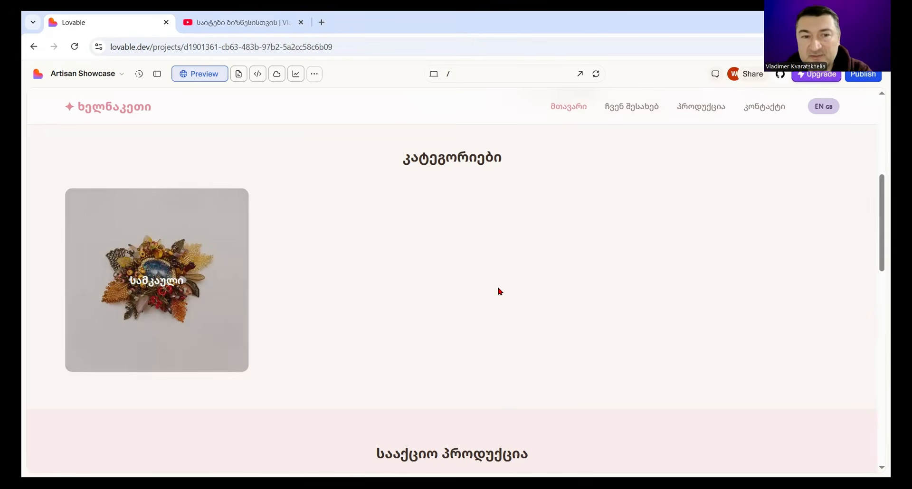
Step: Browse the products page in the preview and open the flower headband product ყვავილების თავსაბურავი
left_click(689, 109)
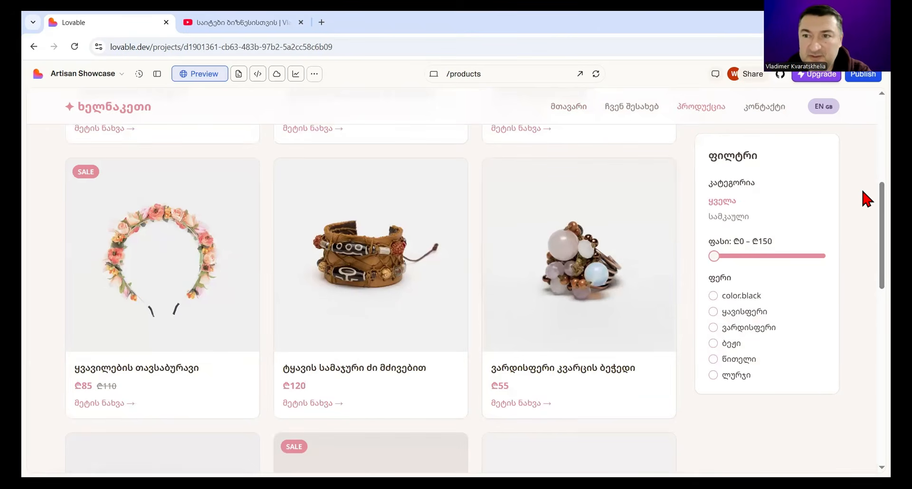
scroll(863, 143, "up", 4)
scroll(863, 143, "down", 3)
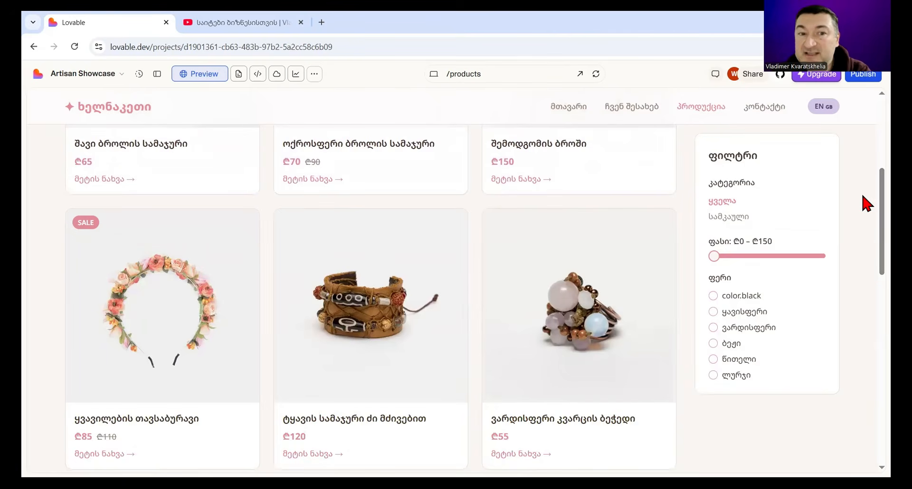
left_click(160, 432)
scroll(340, 345, "up", 2)
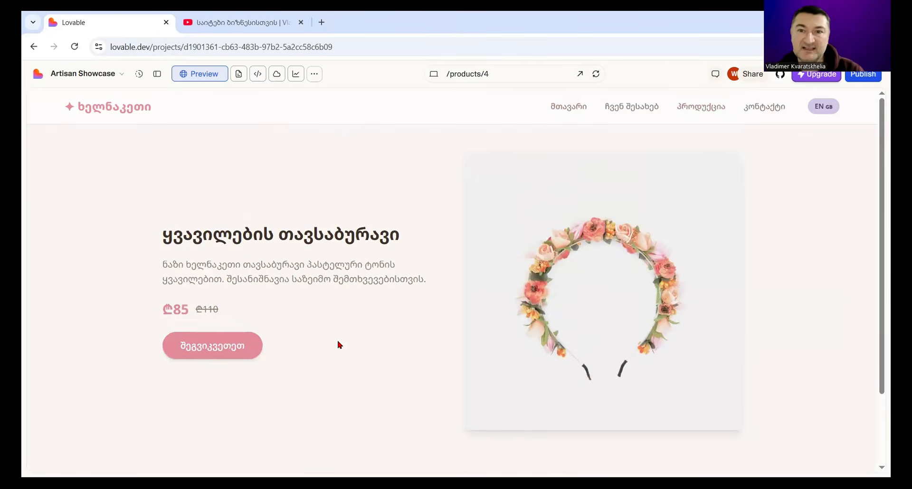
Step: Highlight the headband's name, check that its order link leads to the contact form, and return to the products page
mouse_move(880, 143)
left_mouse_down()
mouse_move(879, 177)
mouse_move(879, 141)
left_mouse_up()
left_click_drag(163, 237, 413, 232)
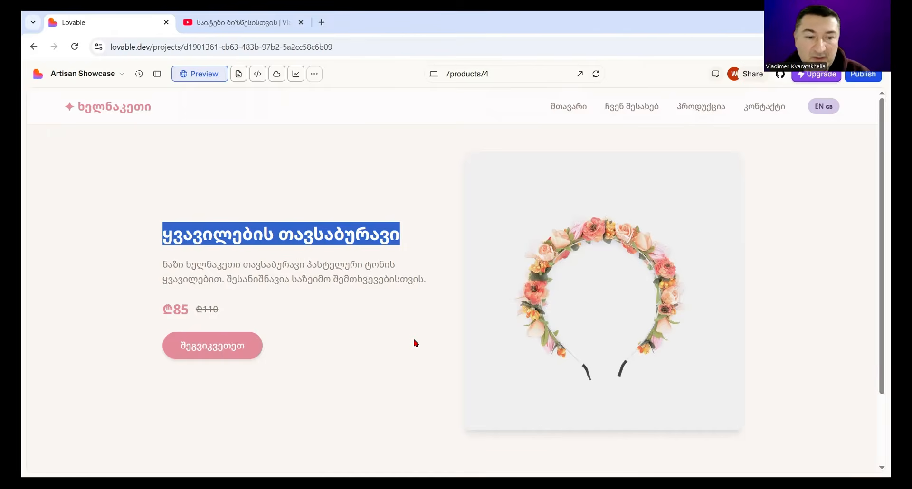
left_click(236, 350)
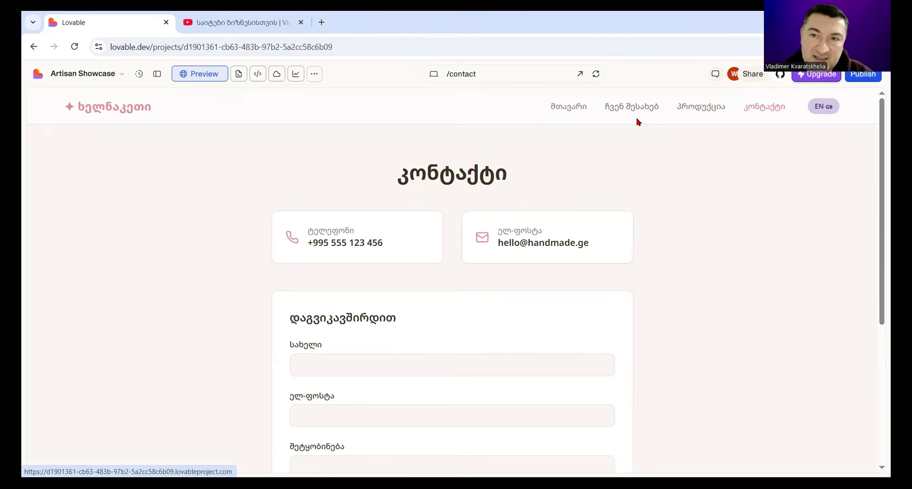
left_click(687, 107)
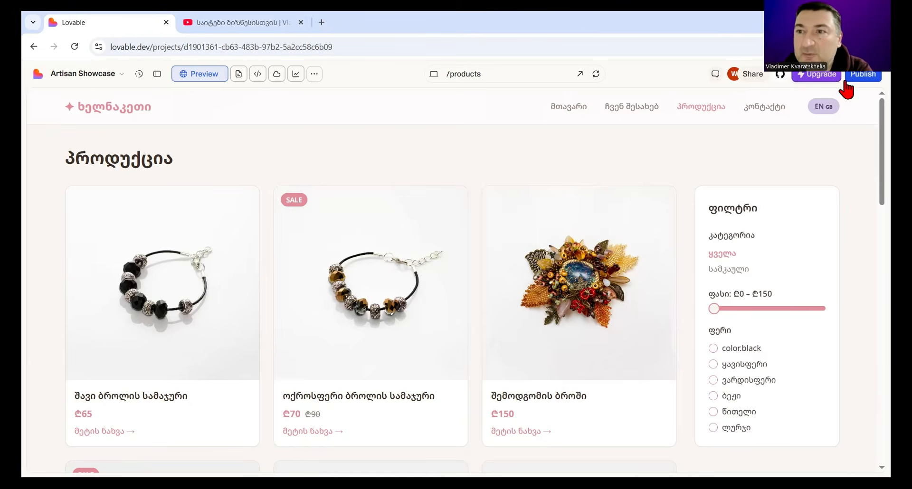
Step: Open the publishing settings and save the website URL as elegant-georgian-crafts.lovable.app
left_click(869, 76)
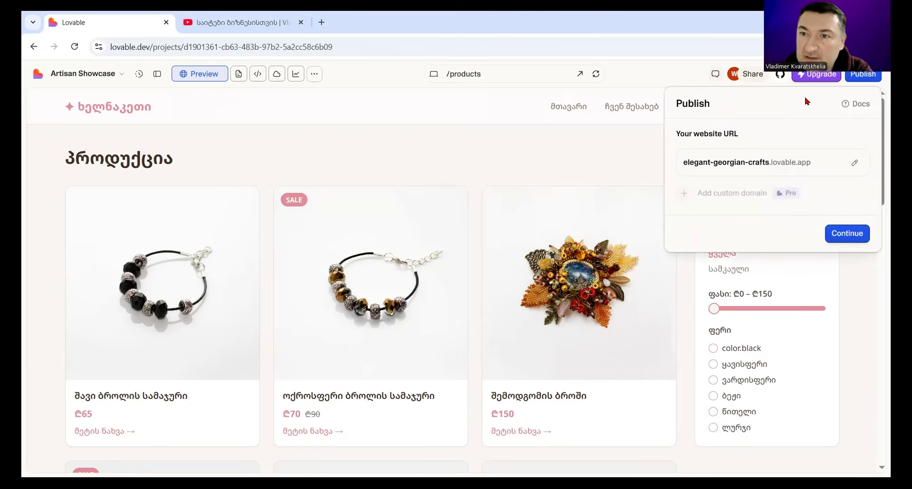
left_click(622, 114)
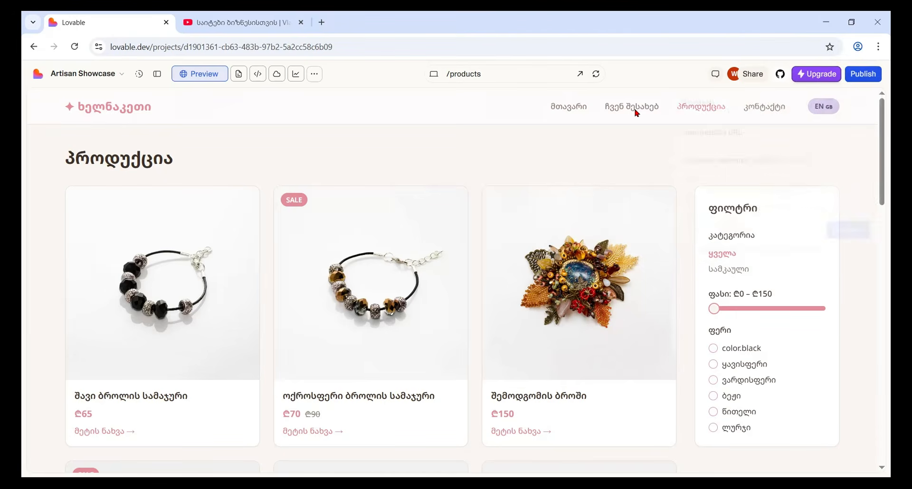
left_click(857, 80)
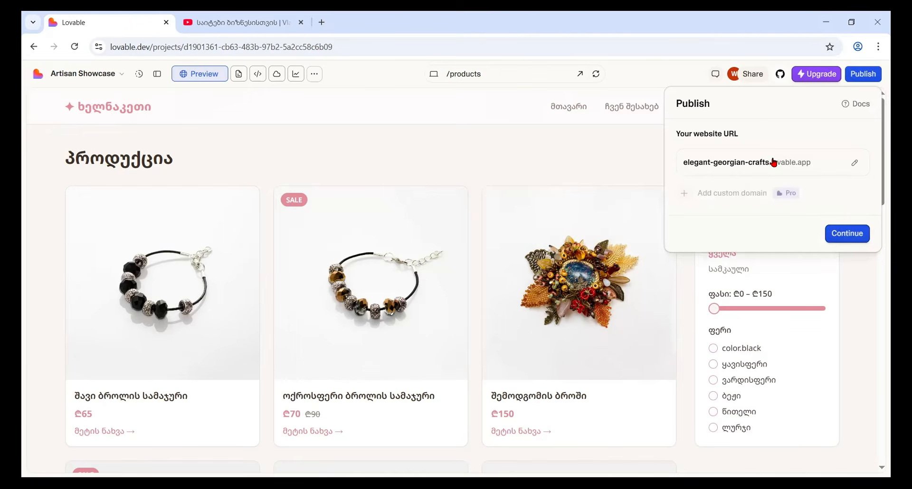
left_click(854, 163)
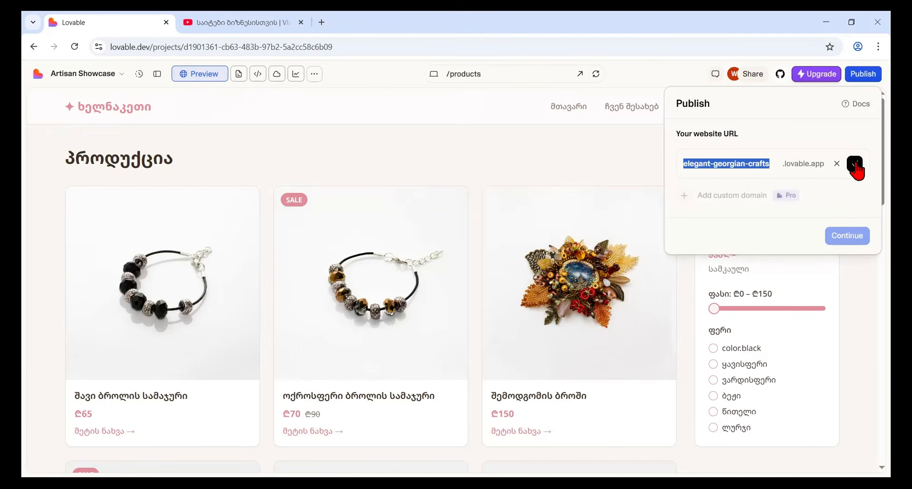
left_click(768, 164)
left_click_drag(769, 163, 671, 166)
left_click(820, 182)
left_click(855, 164)
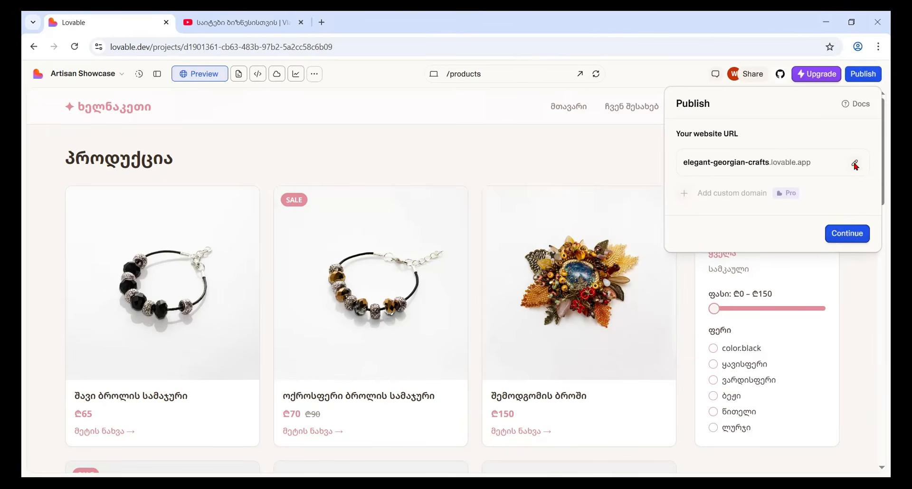
Step: Accept the website URL and keep the visibility set to Public for anyone with the URL
left_click(853, 242)
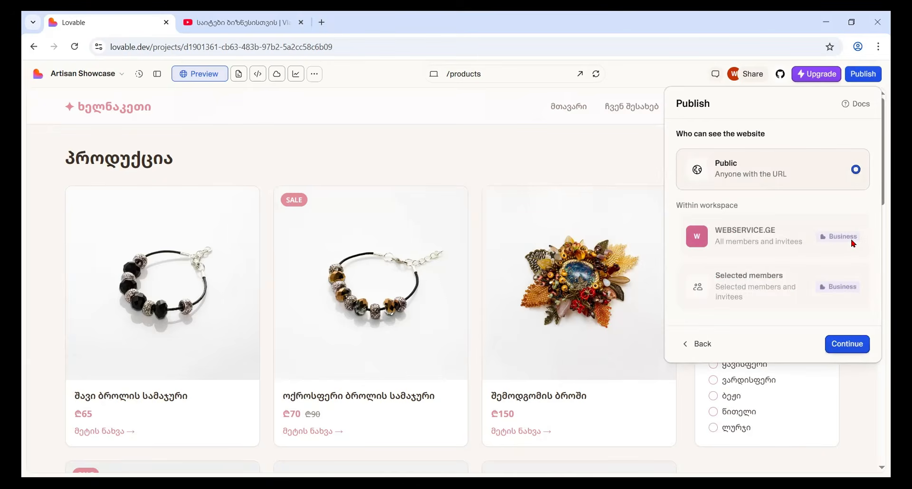
mouse_move(853, 243)
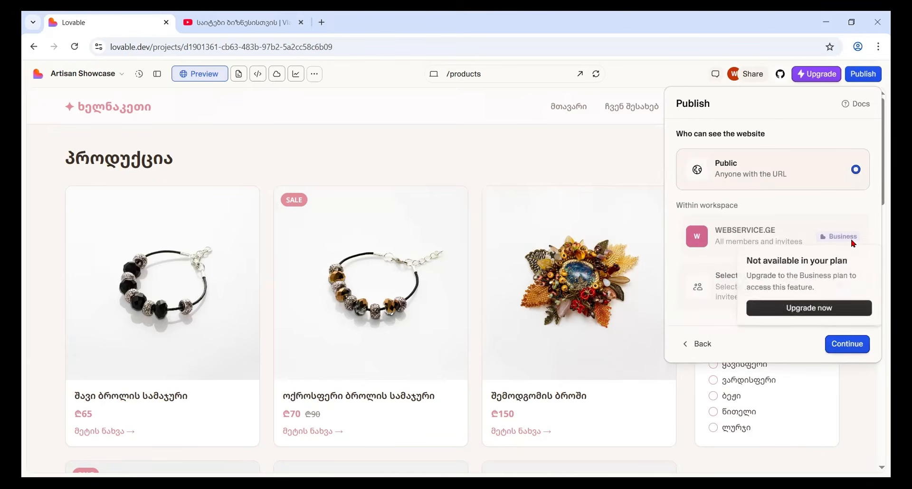
left_click(843, 352)
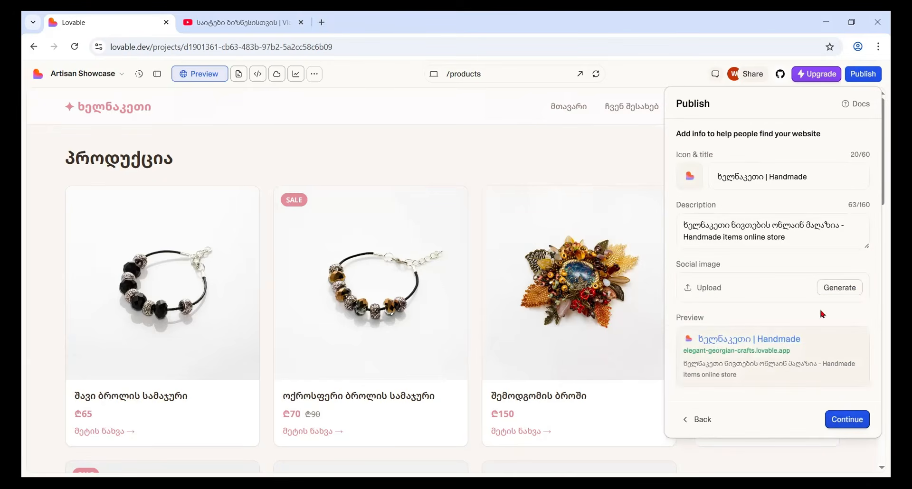
Step: Review the site title ხელნაკეთი | Handmade and its description, keep them, and publish the website without running the security check
left_click_drag(829, 176, 685, 177)
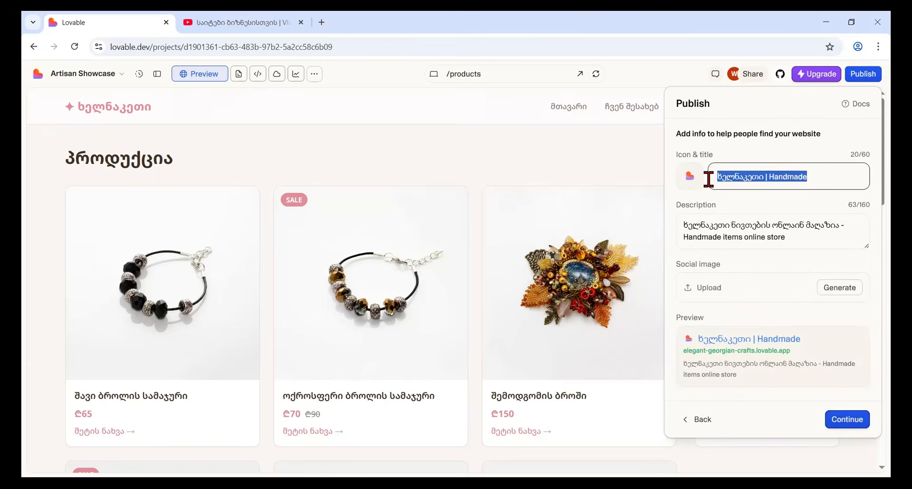
left_click(820, 174)
left_click_drag(827, 176, 711, 172)
left_click_drag(796, 247, 676, 225)
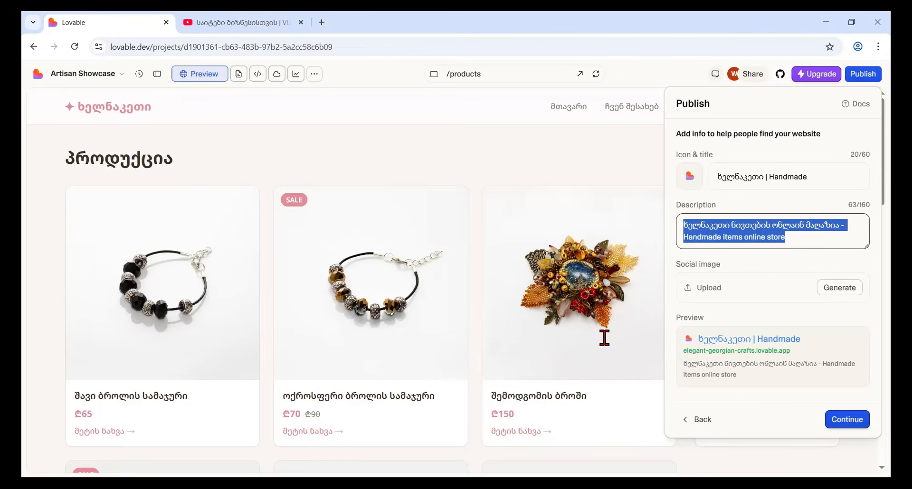
left_click(858, 420)
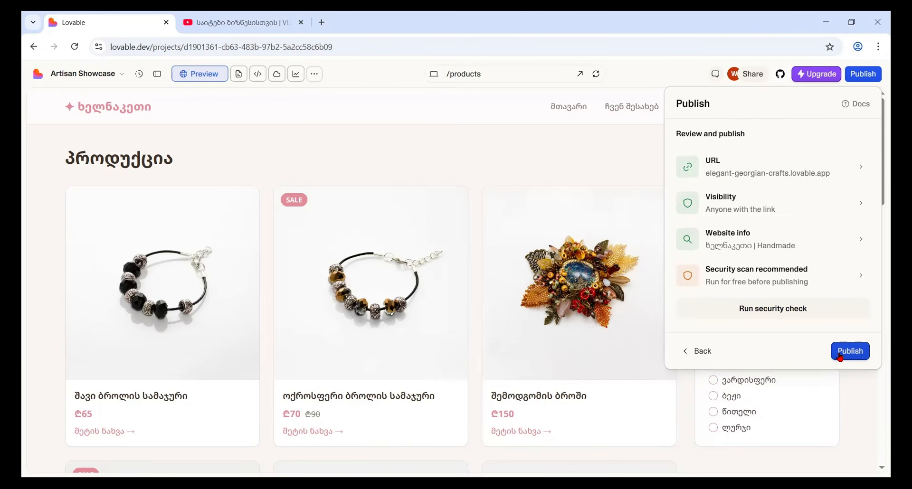
left_click(840, 358)
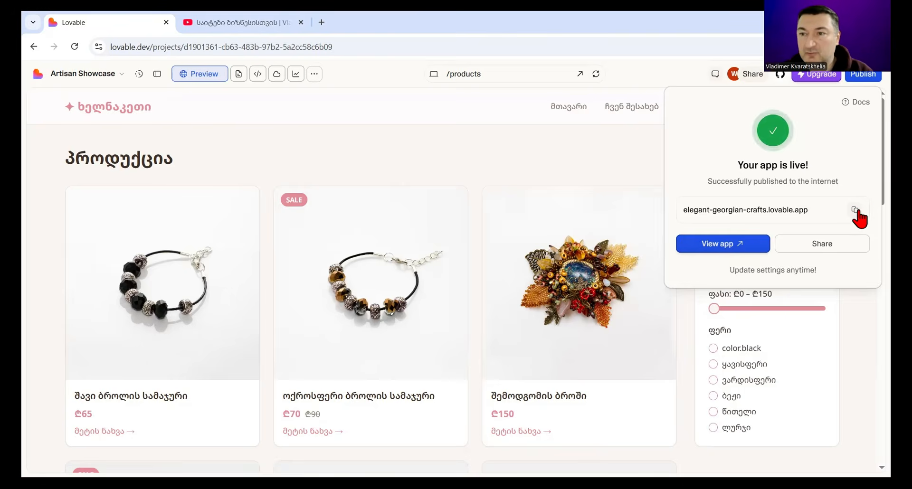
Step: Open the published site elegant-georgian-crafts.lovable.app in a new browser tab
left_click(321, 23)
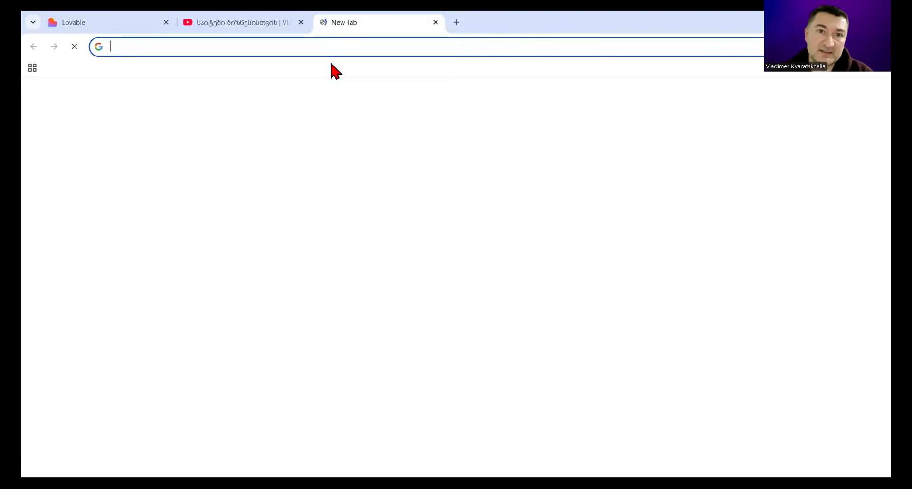
left_click(309, 52)
type("https://elegant-georgian-crafts.lovable.app")
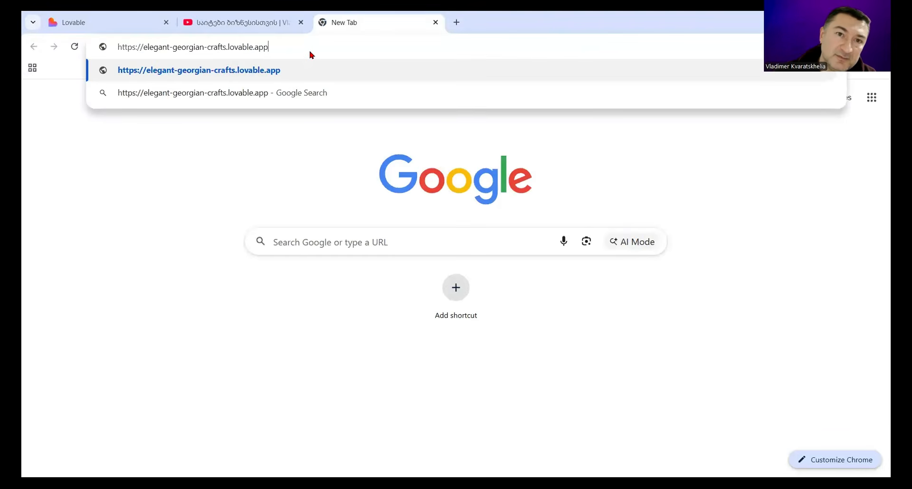
key("Return")
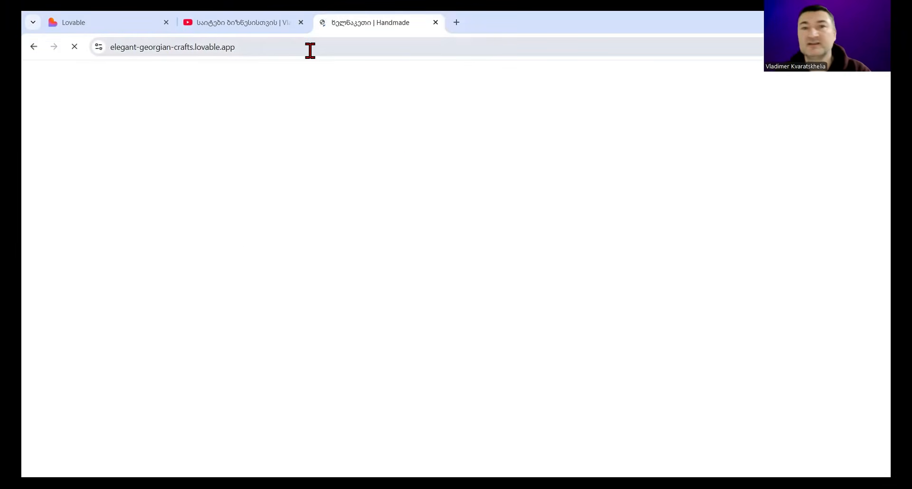
Step: Examine the published home page's categories, sale products and featured products
scroll(861, 142, "down", 8)
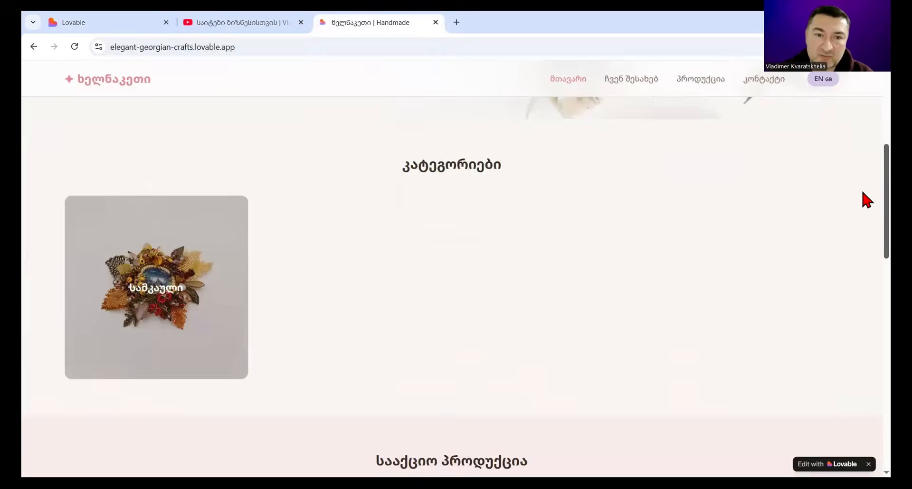
scroll(863, 247, "down", 4)
scroll(863, 214, "up", 7)
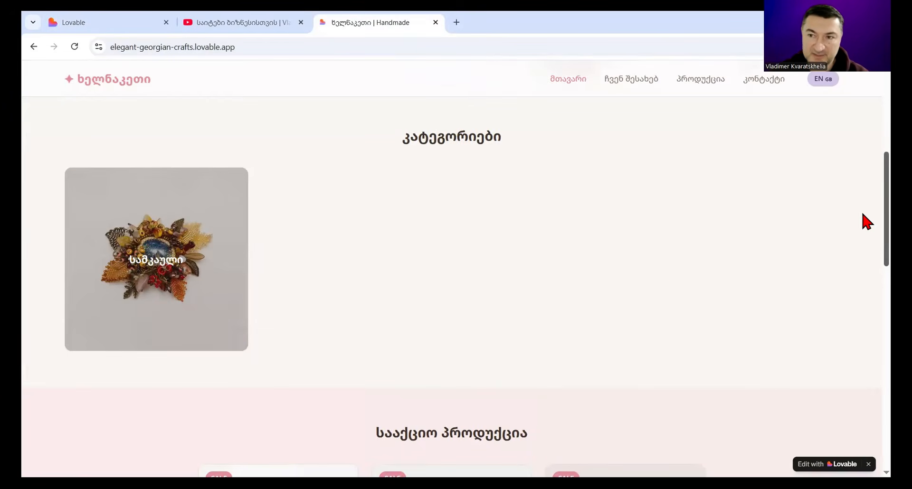
scroll(865, 223, "down", 5)
scroll(862, 286, "down", 10)
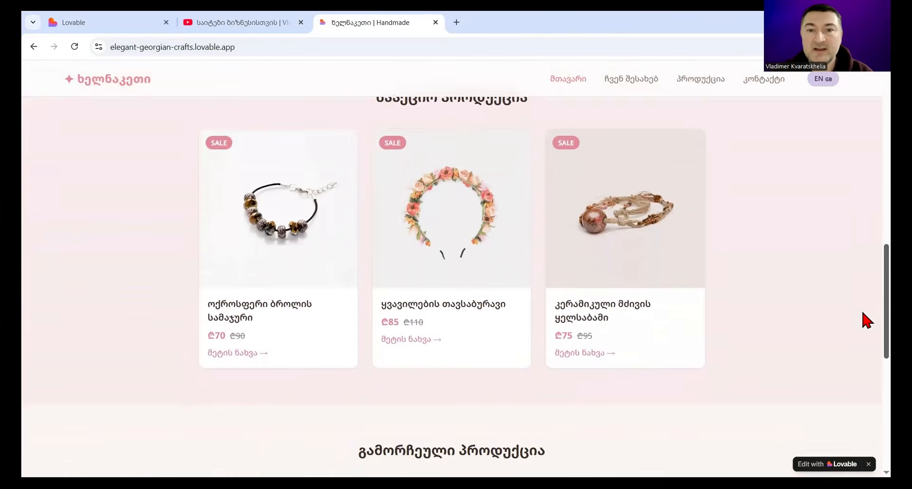
scroll(865, 380, "up", 5)
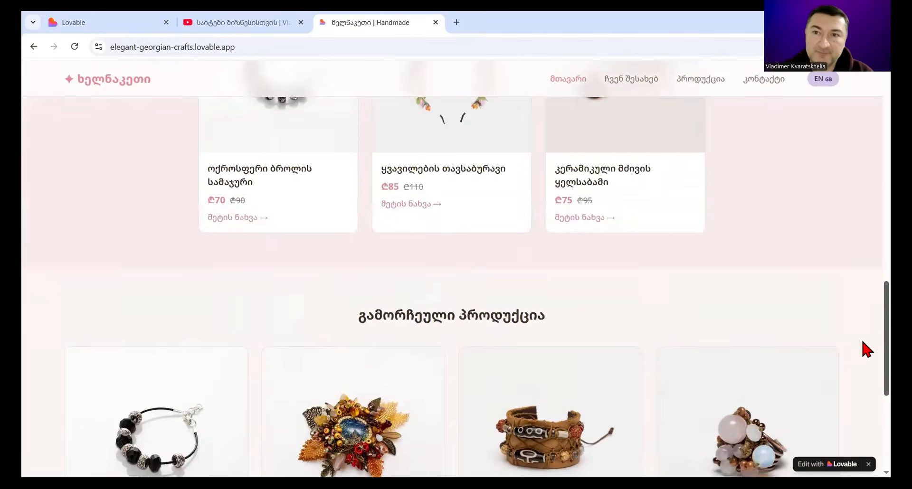
Step: Open the published about page ჩვენ შესახებ and review its history, mission and photo
left_click(634, 79)
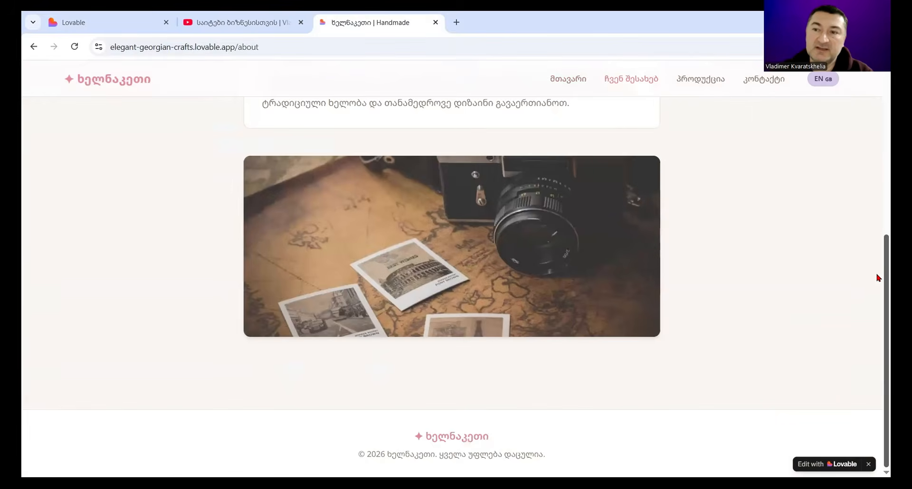
scroll(879, 280, "up", 6)
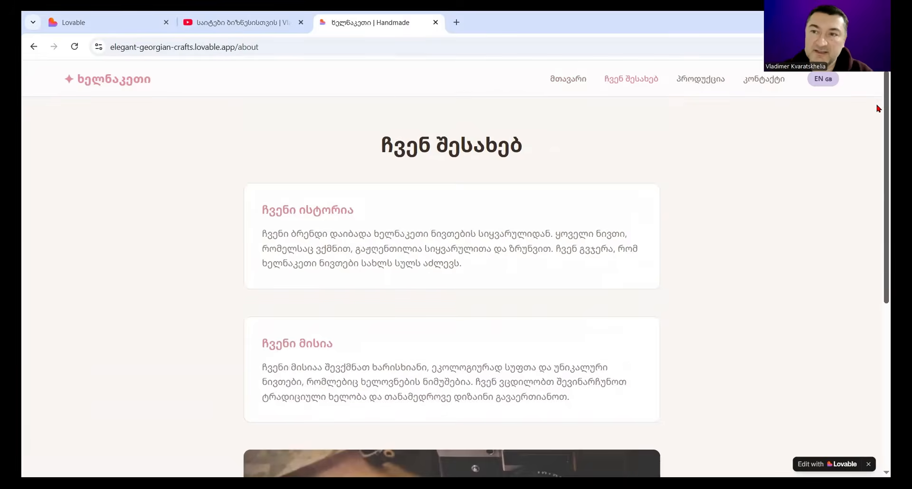
scroll(878, 163, "down", 5)
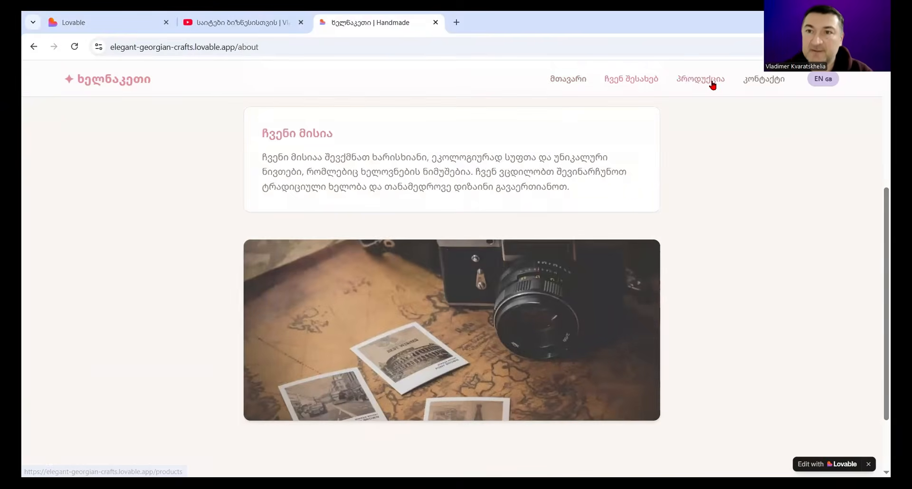
Step: Open the published products page and look through its product cards and filters
left_click(712, 81)
scroll(863, 176, "down", 5)
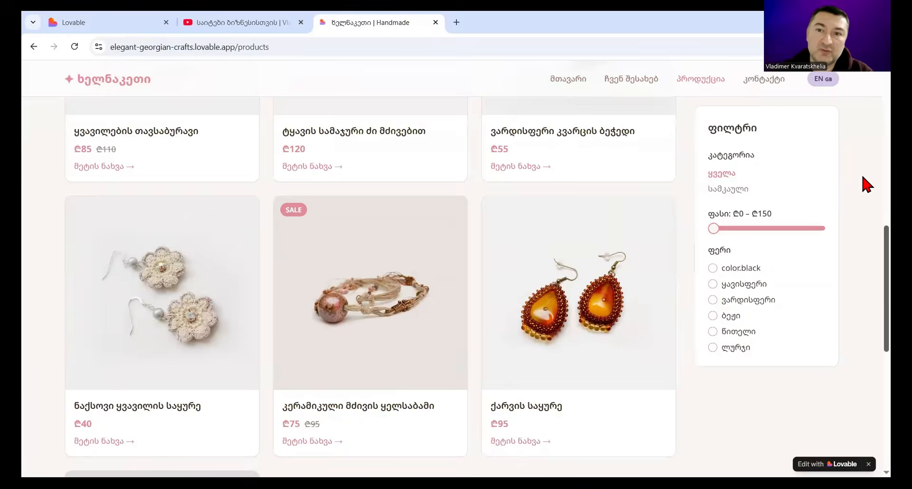
scroll(863, 177, "up", 5)
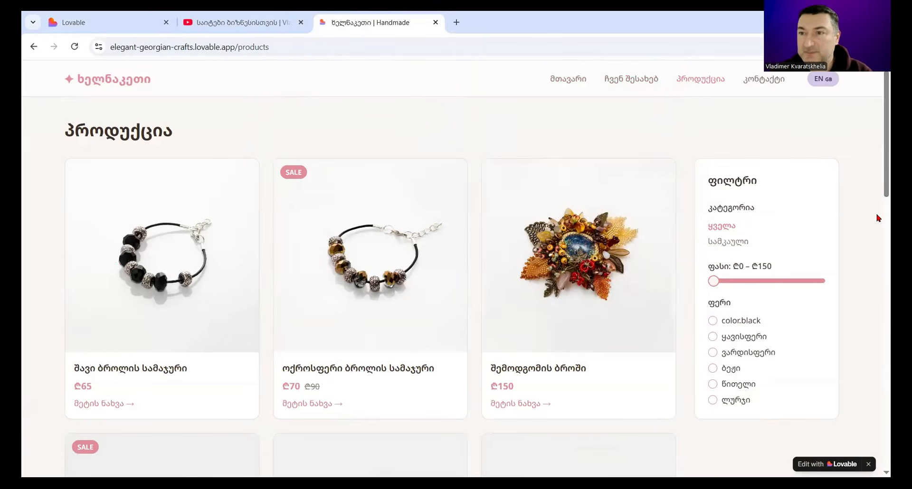
scroll(879, 199, "down", 5)
scroll(878, 190, "up", 5)
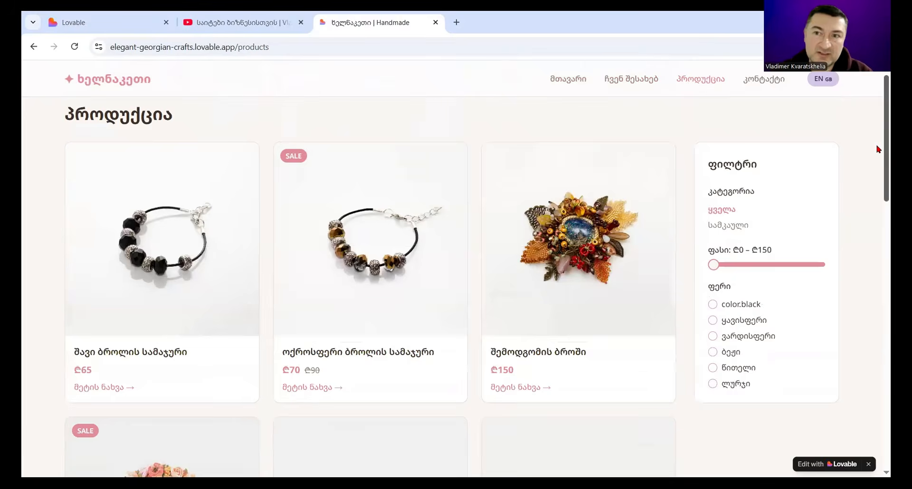
Step: Open the published contact page and review its contact details and message form
left_click(765, 81)
scroll(878, 145, "down", 1)
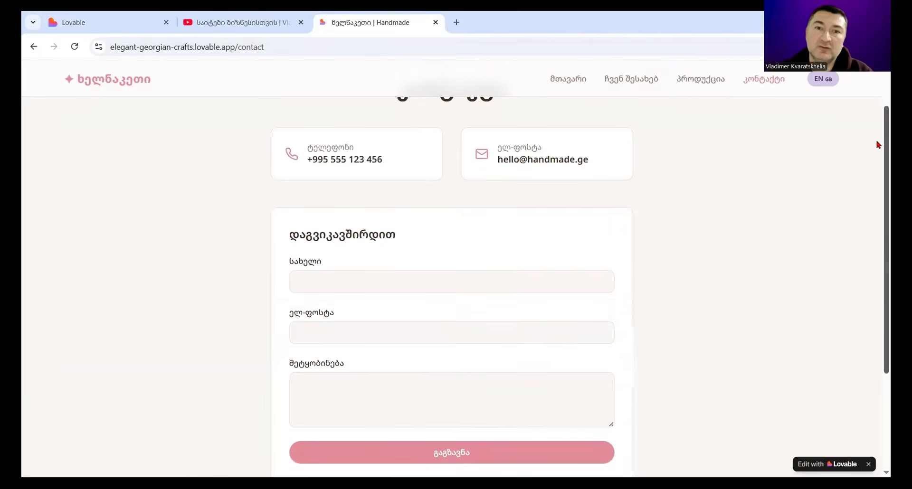
scroll(879, 145, "up", 1)
Step: Open the black crystal bracelet შავი ბროლის სამაჯური from the published products page and follow its order link to the contact form
left_click(699, 81)
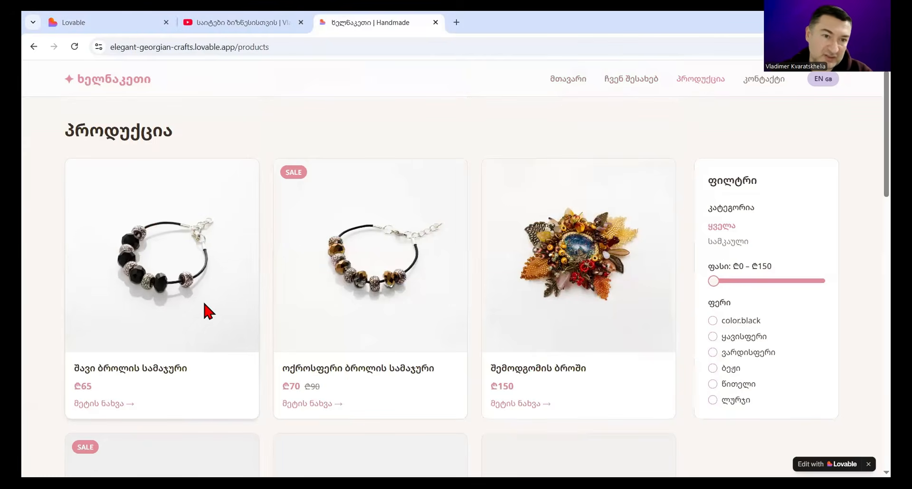
left_click(105, 405)
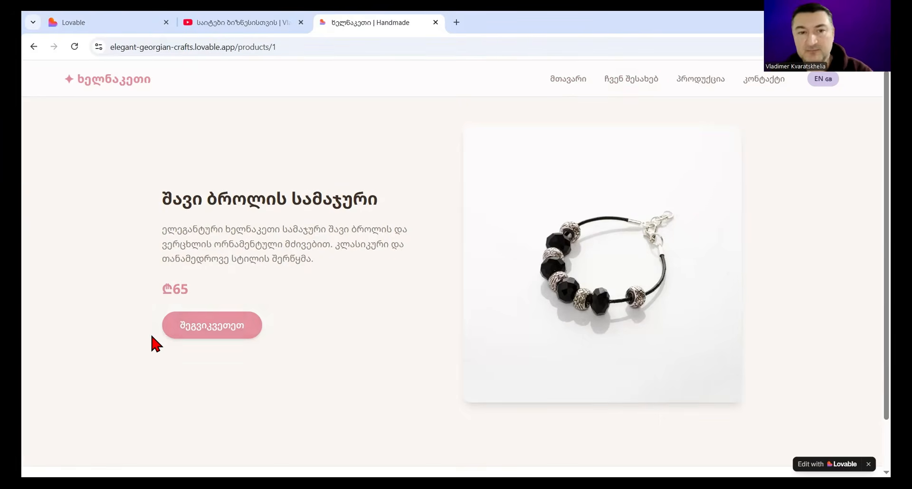
left_click(229, 336)
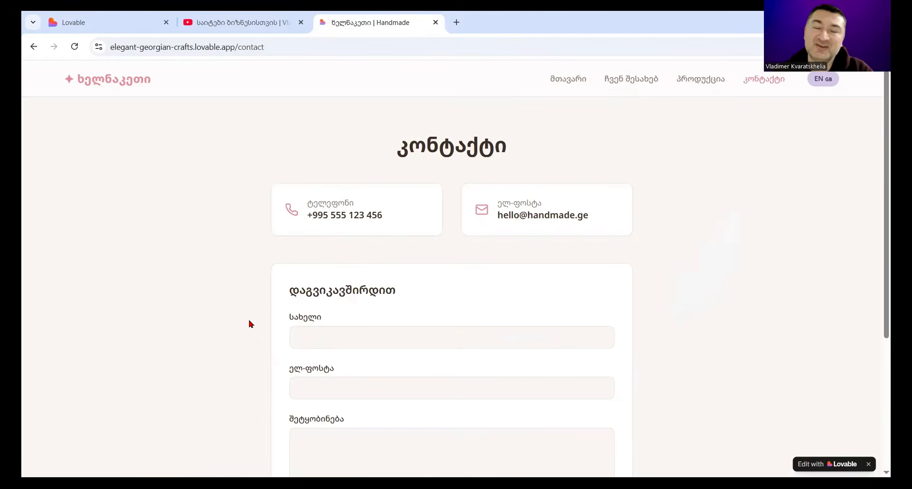